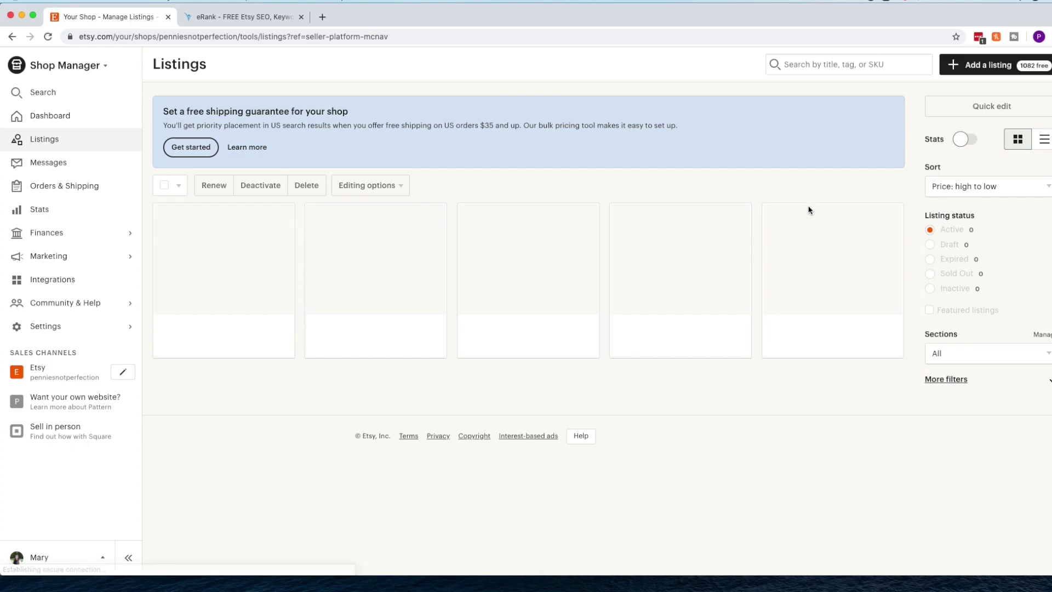
Step: Start a new listing in the Etsy shop, and switch to eRank to log in
left_click(970, 69)
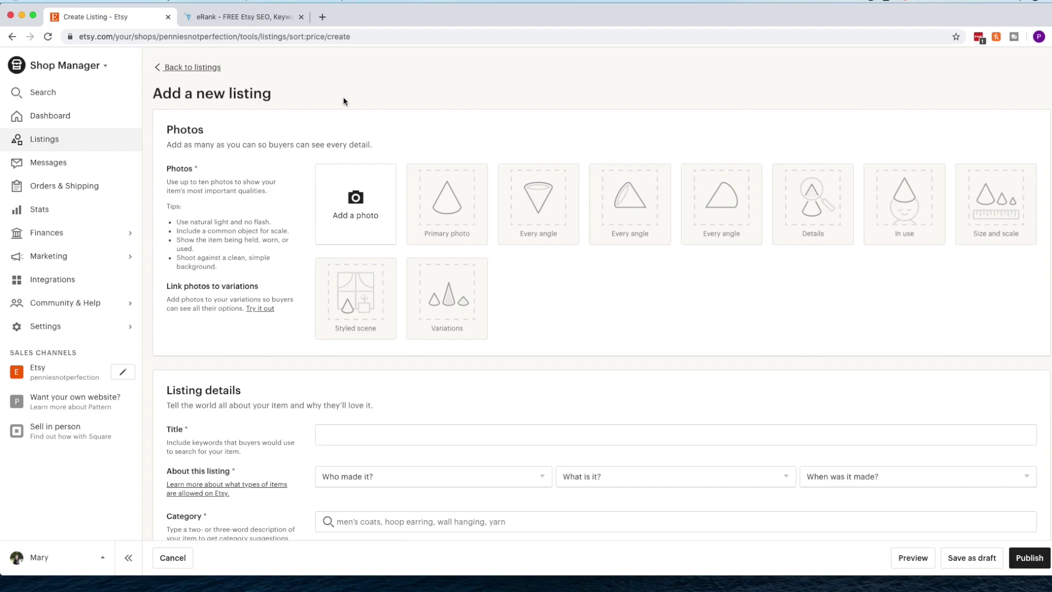
left_click(252, 17)
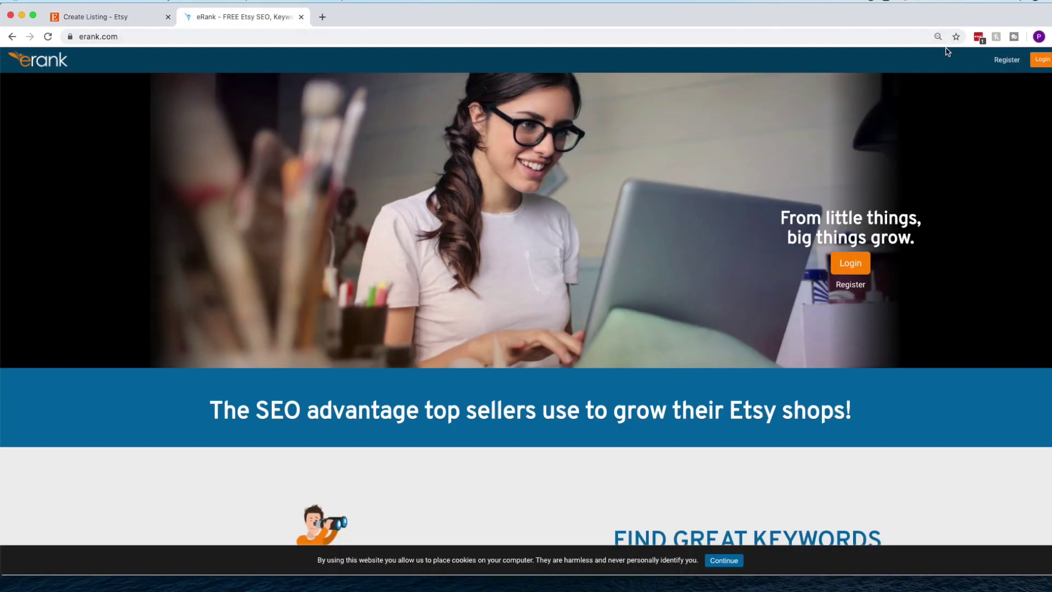
left_click(1041, 59)
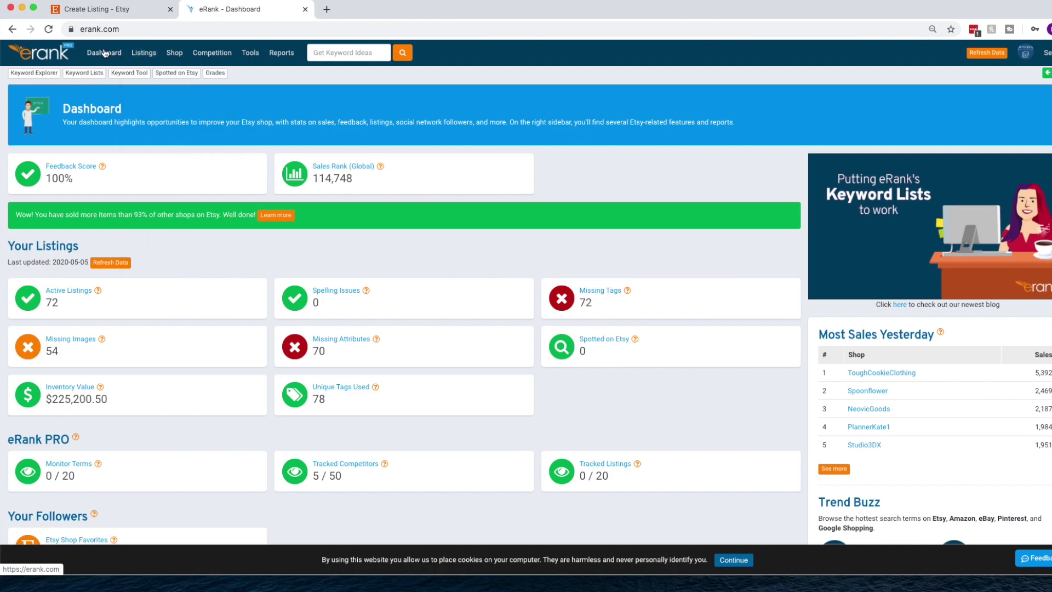
Step: Search for "goal setting" in eRank's Keyword Explorer
left_click(38, 77)
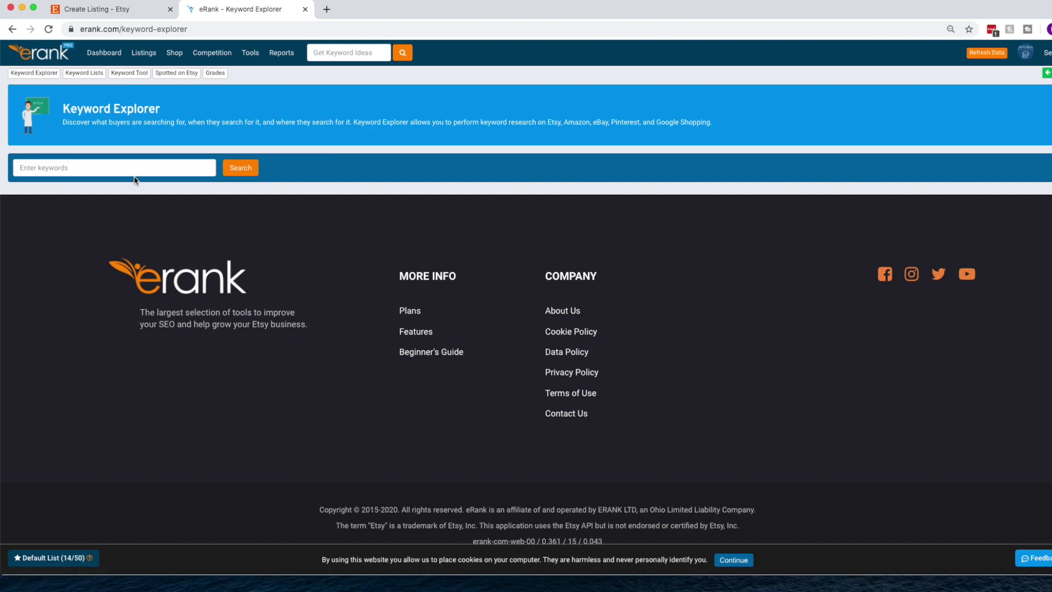
left_click(135, 173)
type("g")
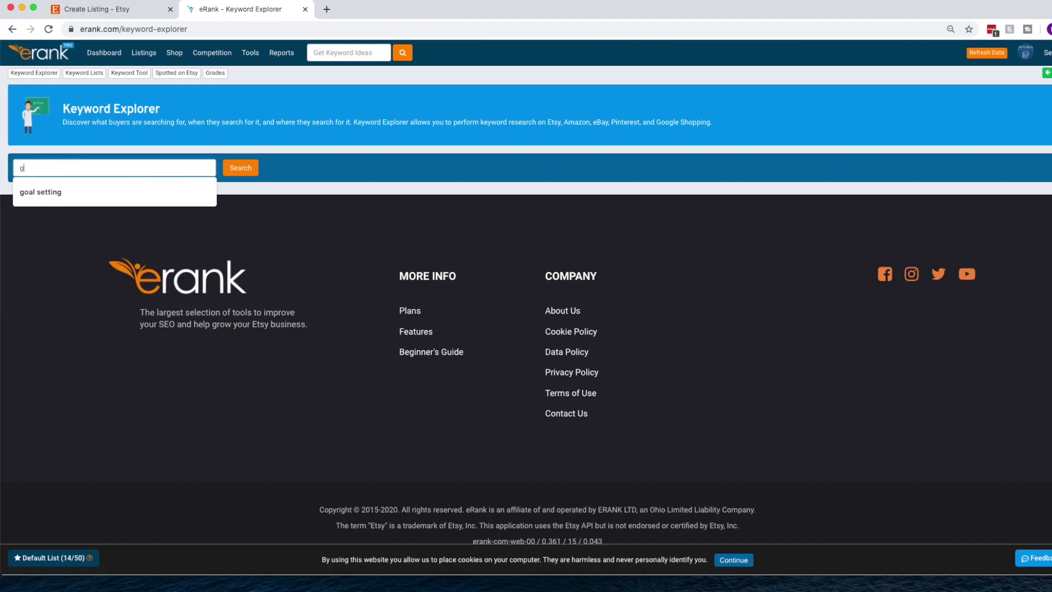
type("oal see")
type("ting")
key("Return")
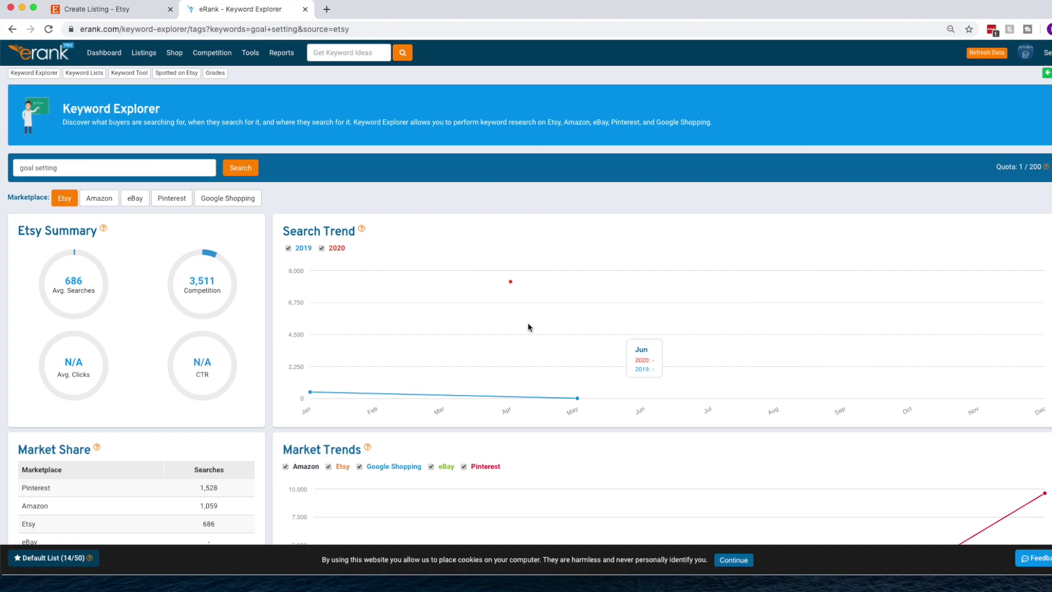
Step: Review the search trend, market share, market trends and related searches for "goal setting"
mouse_move(564, 405)
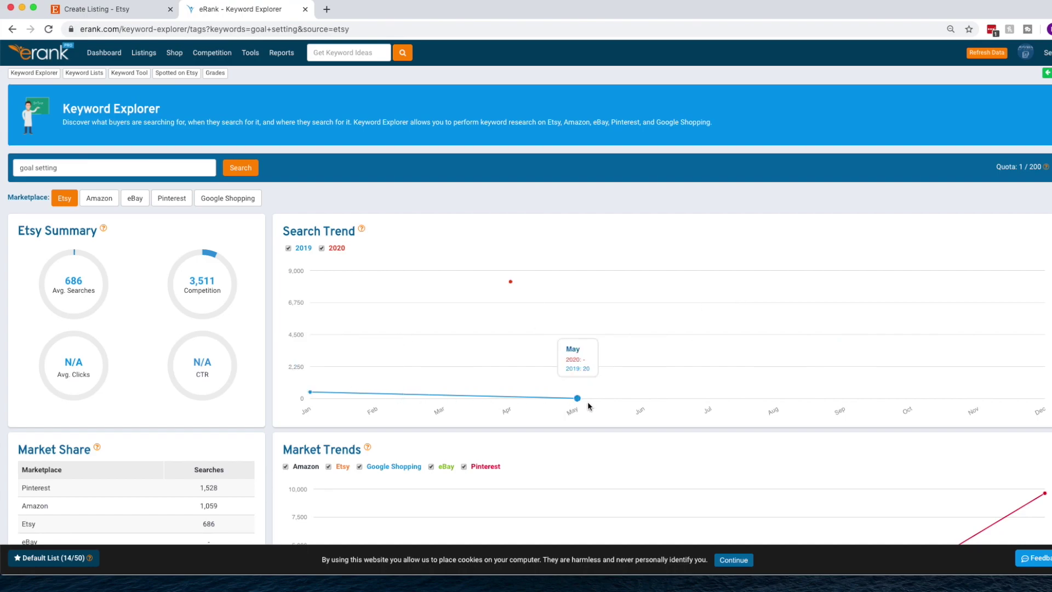
scroll(561, 408, "down", 3)
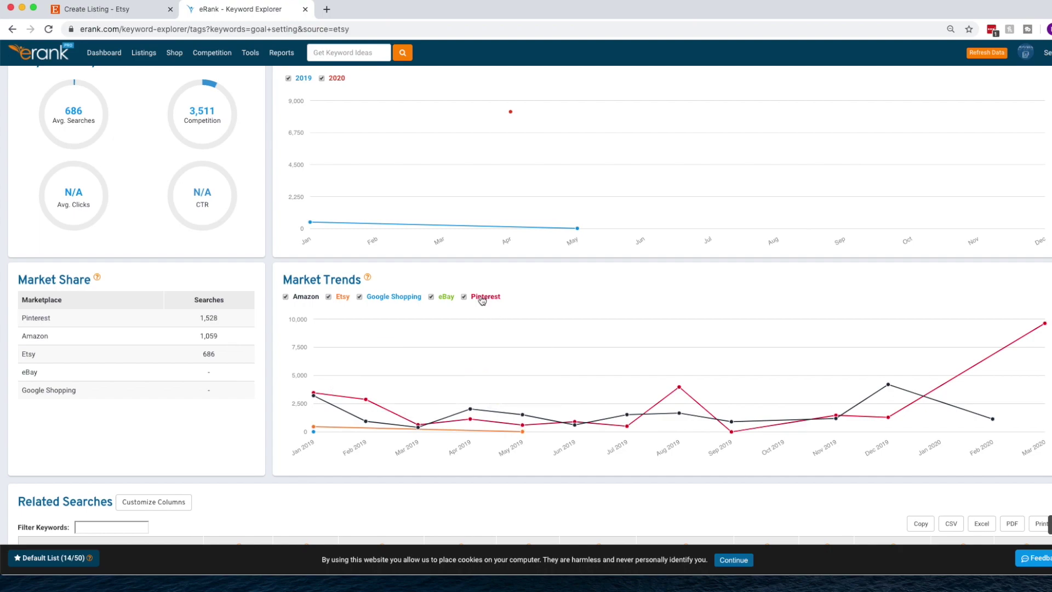
mouse_move(1048, 326)
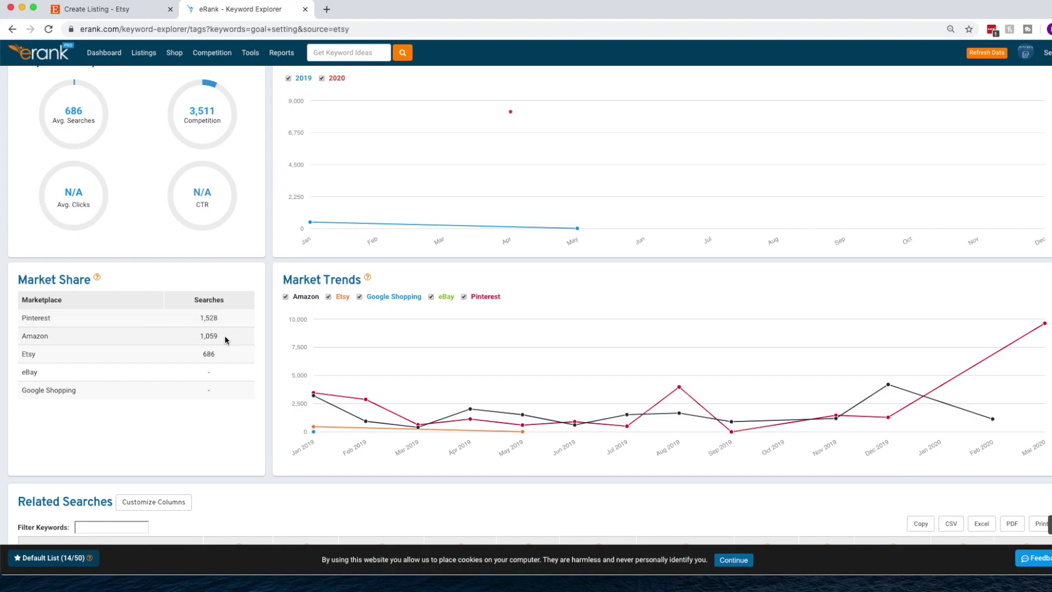
scroll(226, 373, "down", 2)
scroll(226, 372, "down", 5)
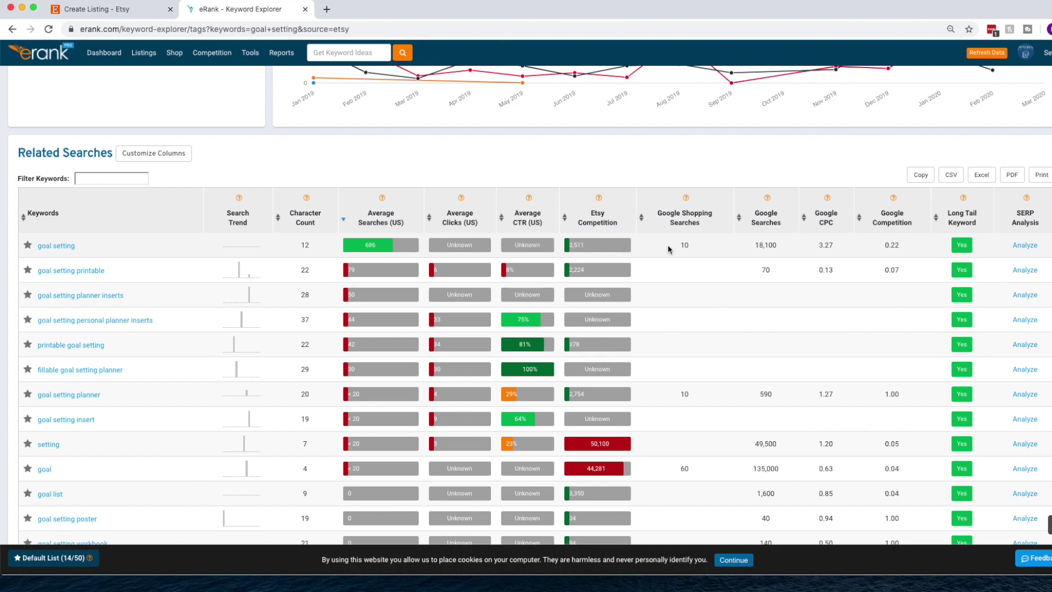
Step: Analyze the "goal setting" keyword and examine its statistics, search results analysis and most popular tags
left_click(1024, 245)
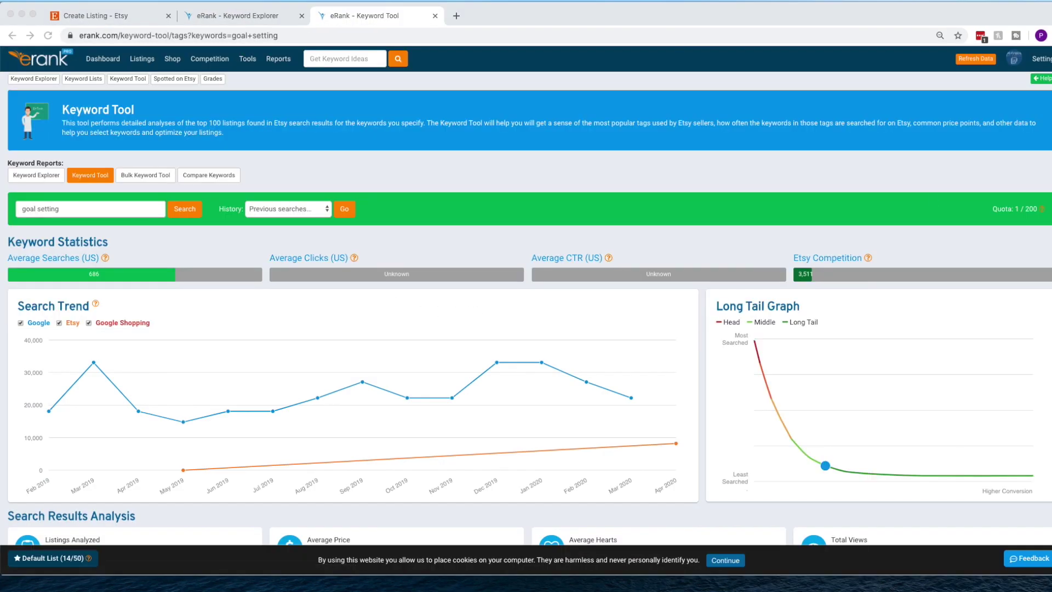
scroll(631, 251, "down", 6)
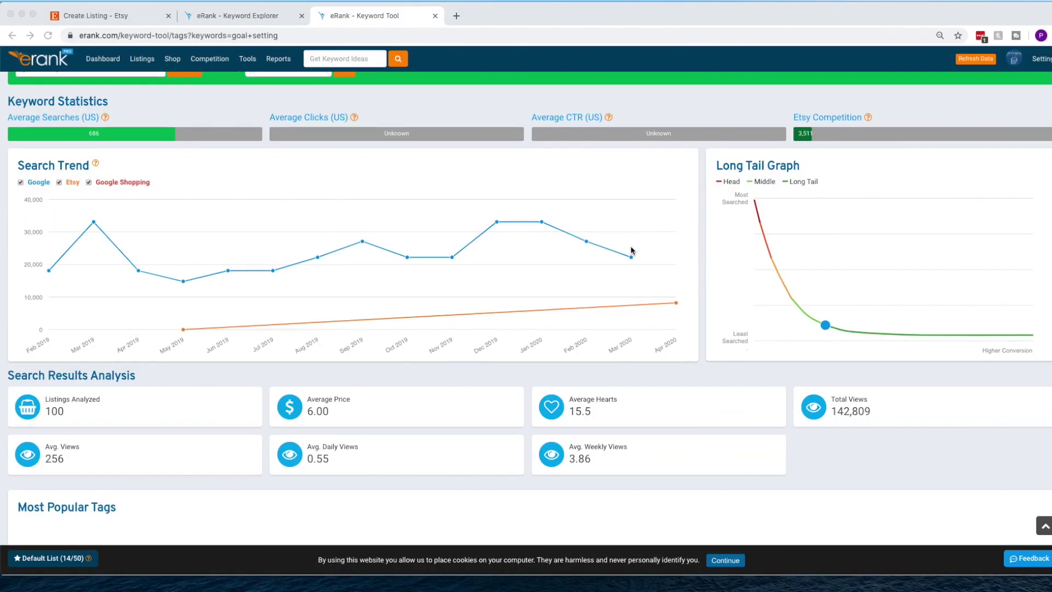
scroll(630, 247, "up", 6)
scroll(328, 275, "down", 5)
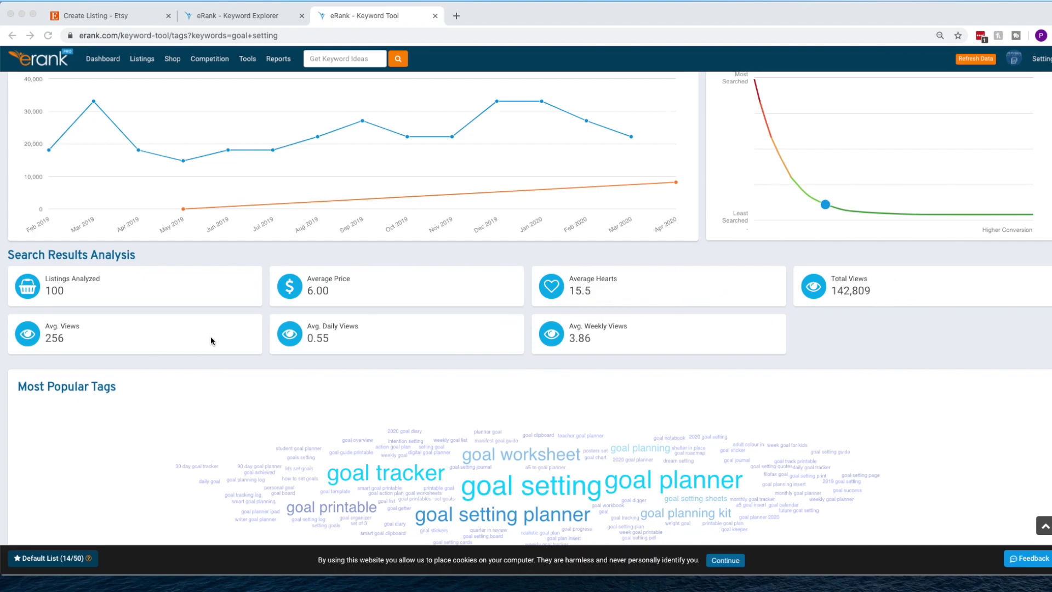
scroll(812, 338, "down", 4)
scroll(814, 340, "down", 4)
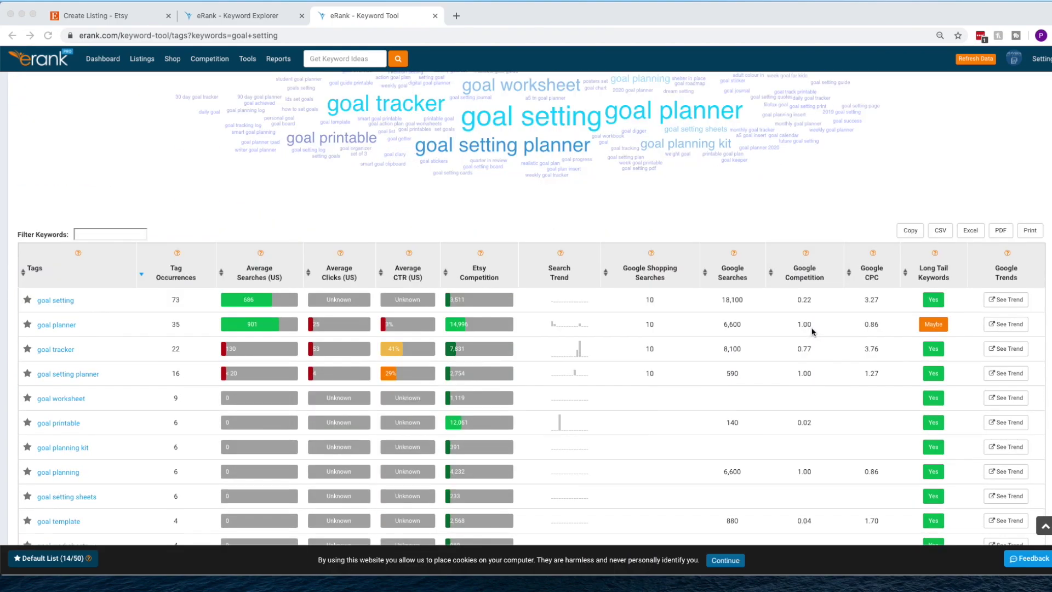
scroll(813, 331, "down", 1)
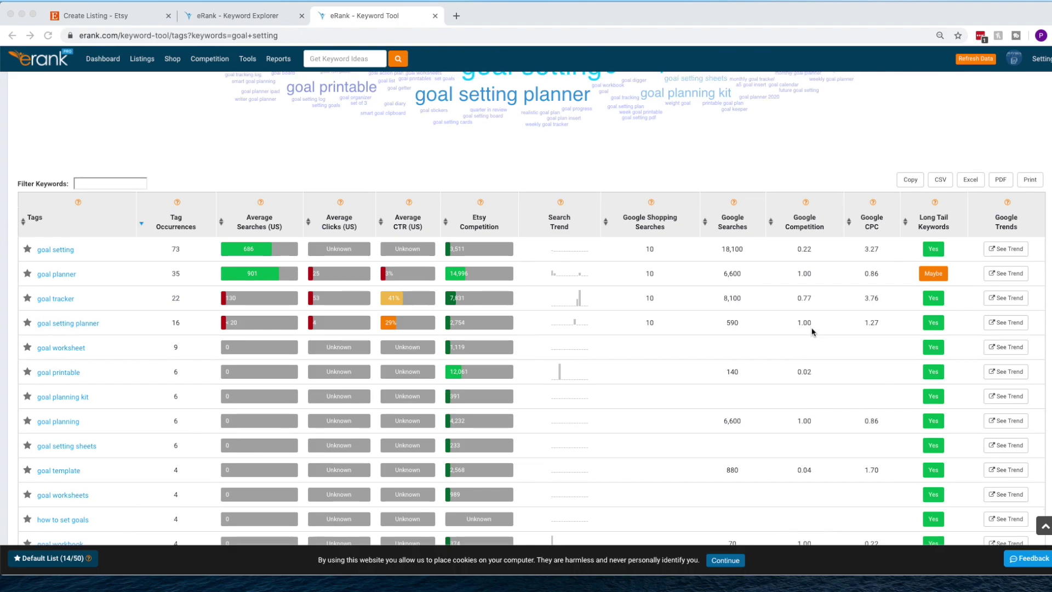
scroll(812, 332, "down", 1)
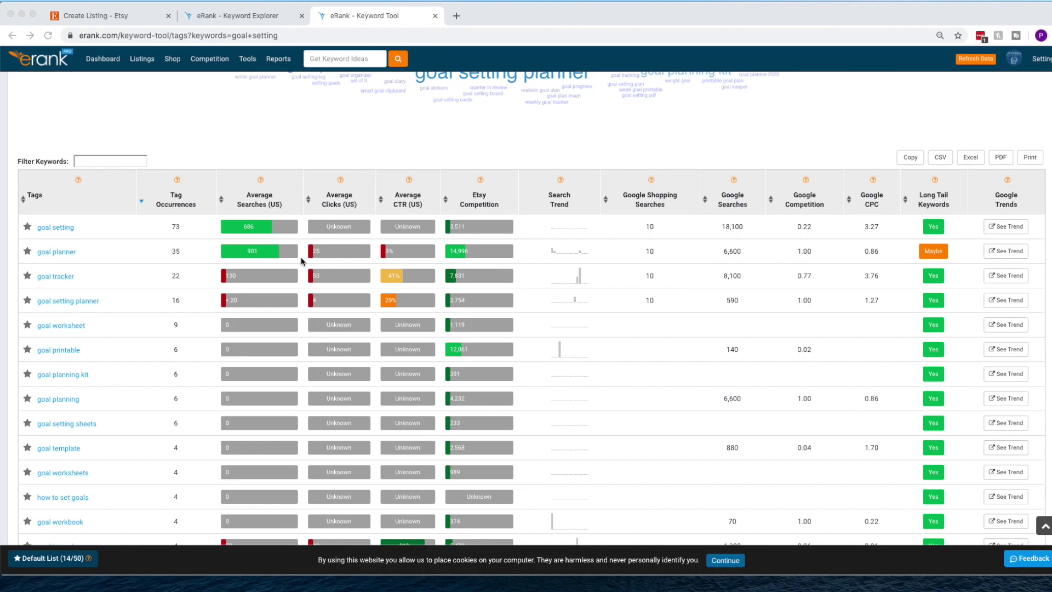
Step: Switch to the Etsy listing and enter "goal setting" and "goal planner" on separate lines of its description
left_click(105, 16)
scroll(479, 333, "down", 10)
scroll(479, 333, "up", 2)
left_click(465, 199)
type("goal setting")
key("Return")
type("goal planner")
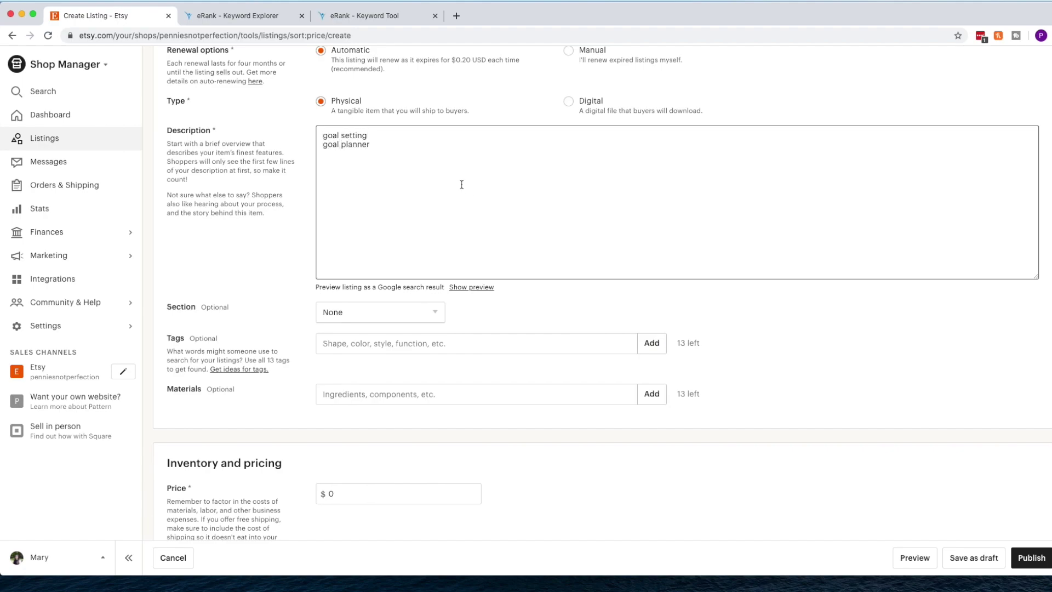
Step: Check the tag table in eRank for another keyword and add "goal tracker" on a new line of the Etsy description
left_click(378, 15)
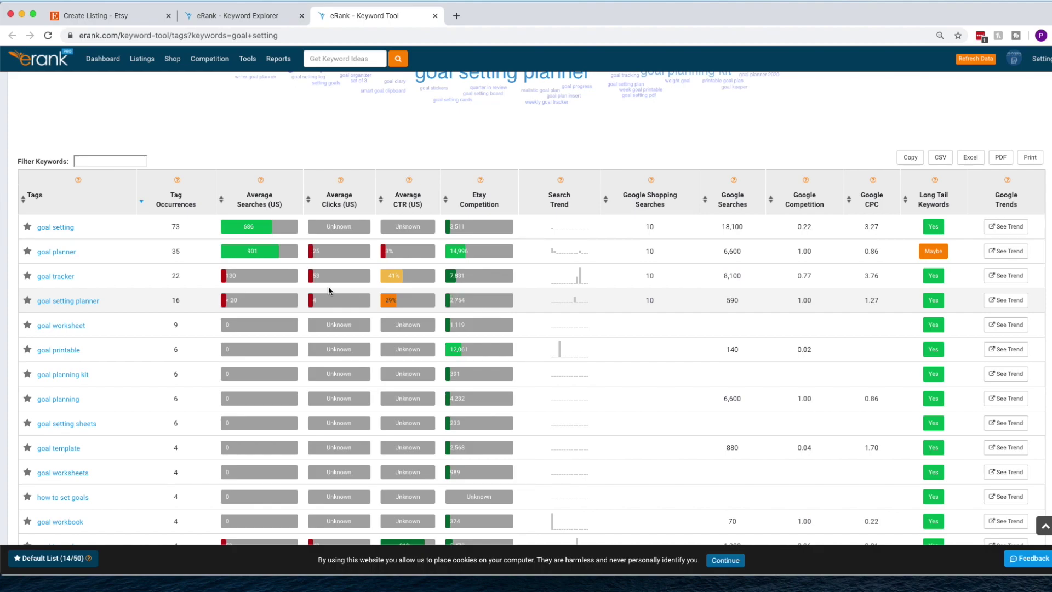
left_click(110, 16)
key("Return")
type("goal")
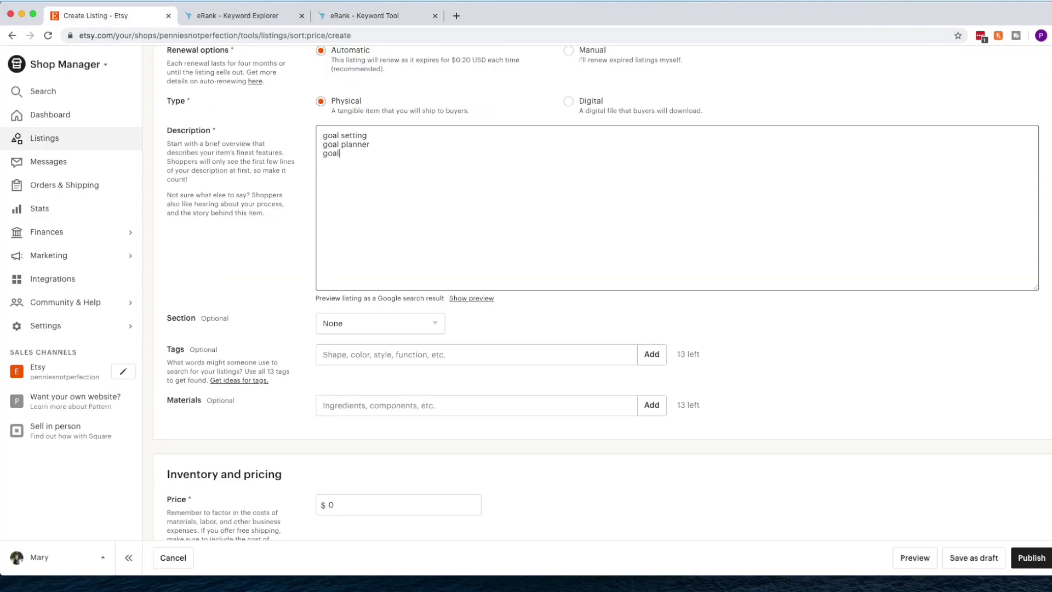
type(" track")
Step: Return to eRank and examine the search volume and competition of the remaining tags, the price range and the top listings' tags
left_click(388, 17)
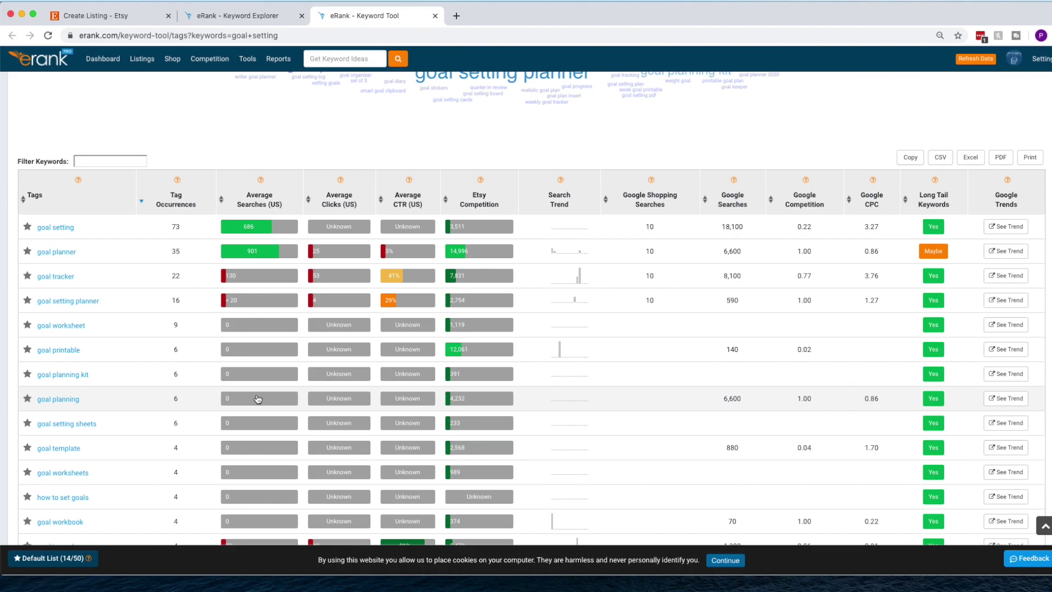
scroll(260, 406, "down", 2)
scroll(260, 406, "down", 4)
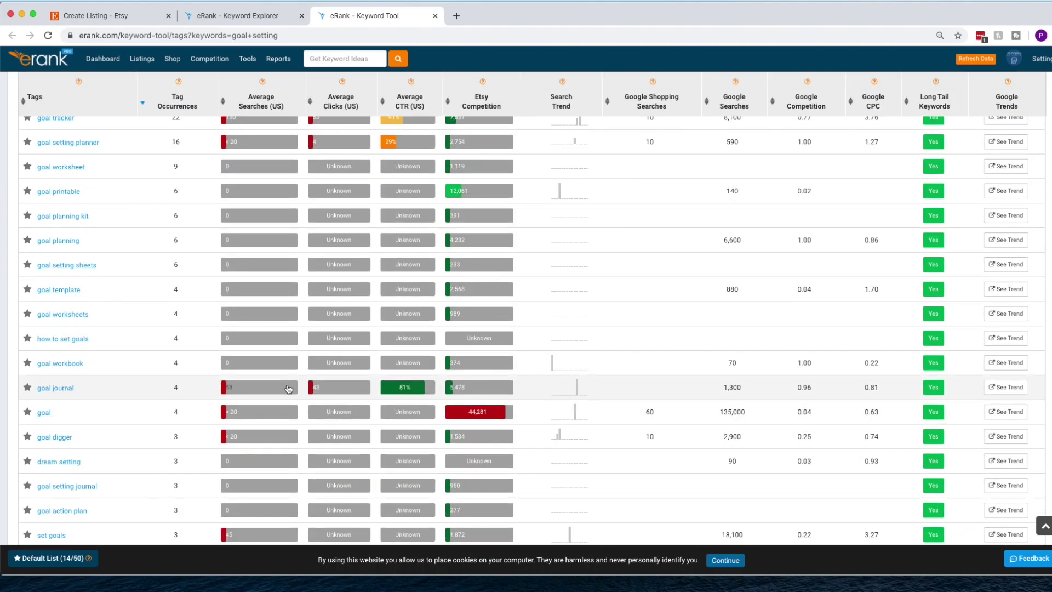
scroll(286, 426, "down", 5)
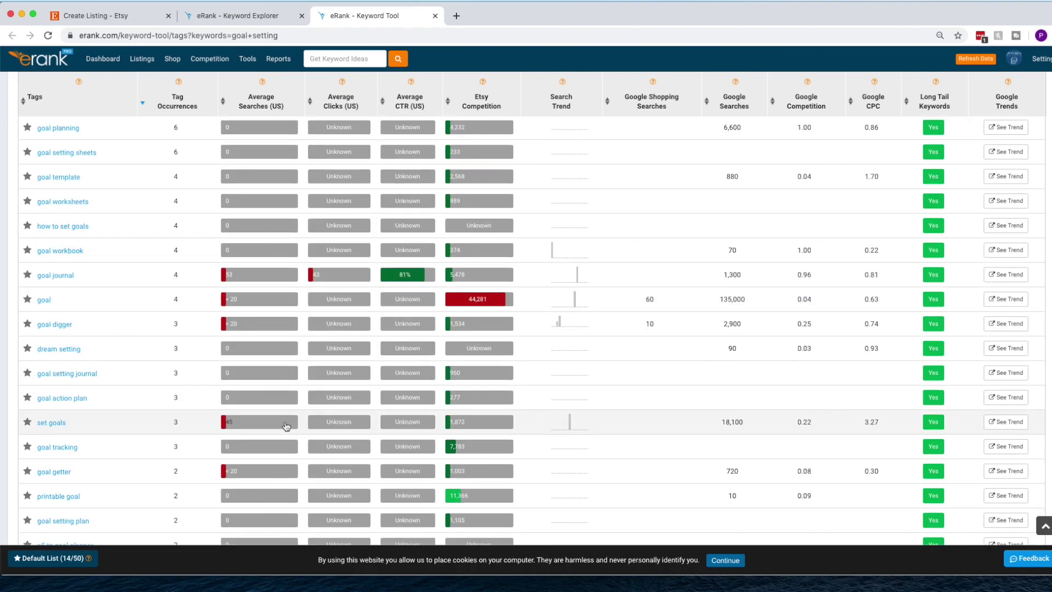
scroll(286, 426, "down", 12)
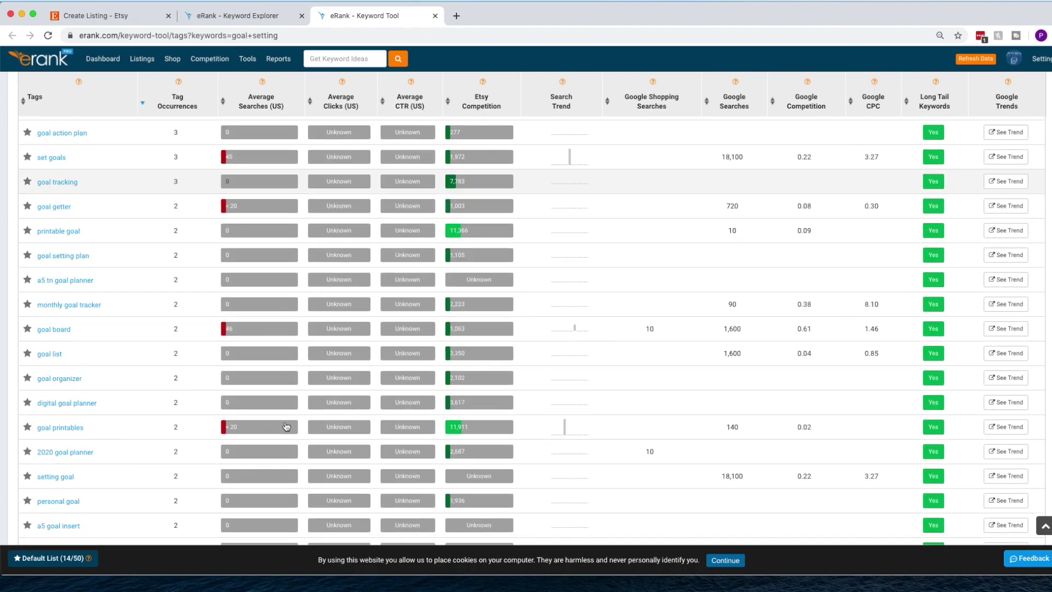
scroll(286, 426, "down", 11)
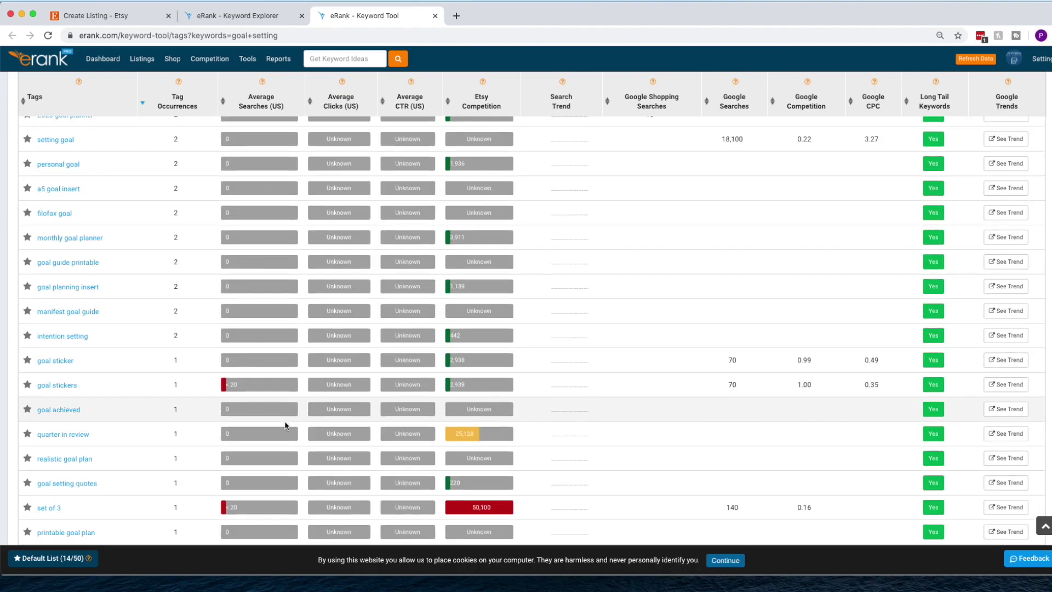
scroll(285, 425, "down", 14)
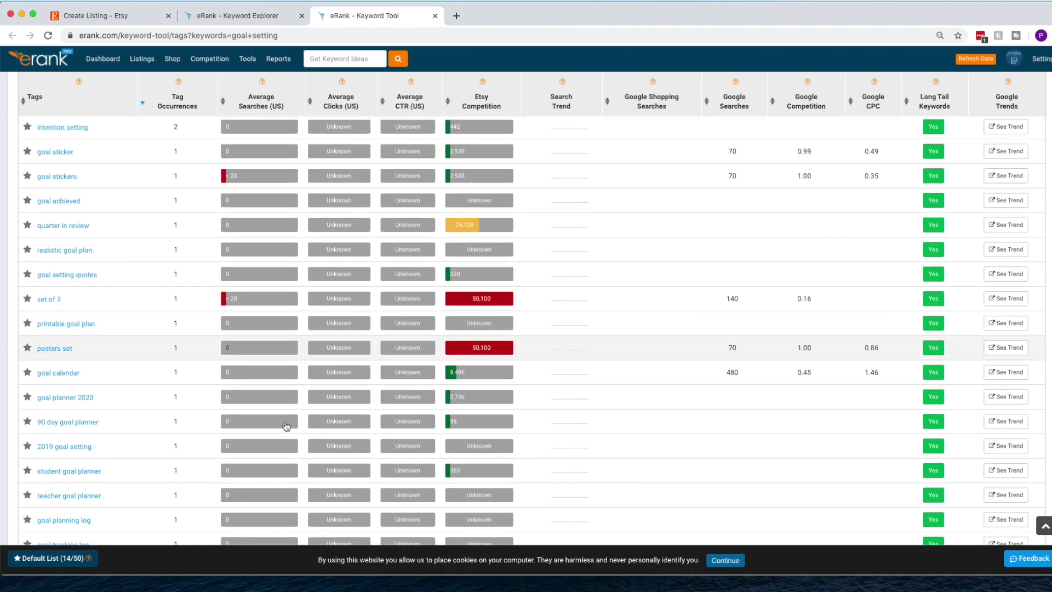
scroll(286, 427, "down", 11)
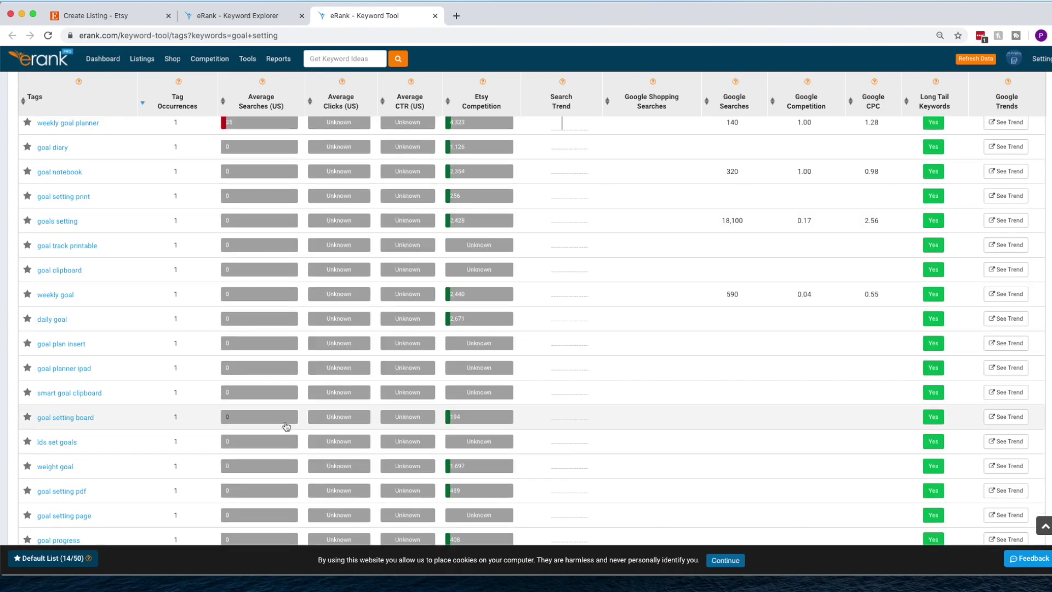
scroll(286, 426, "down", 18)
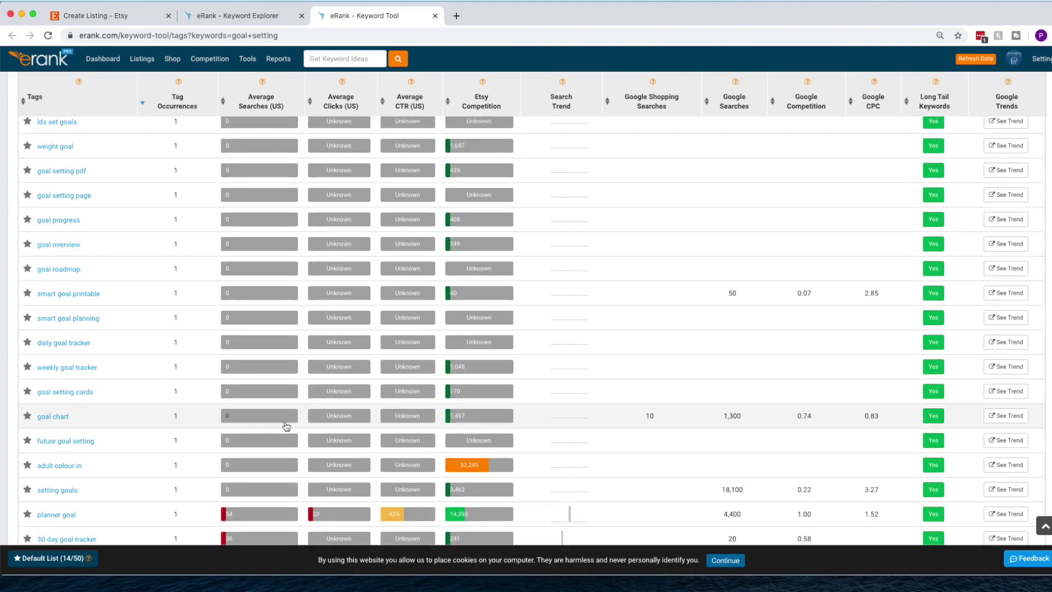
scroll(286, 426, "down", 18)
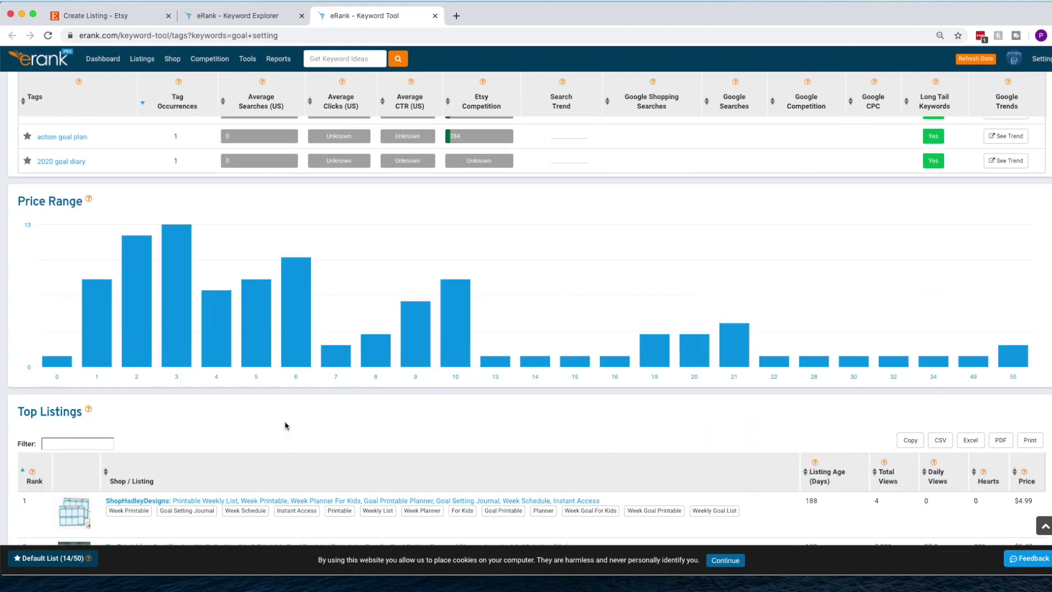
scroll(284, 426, "down", 10)
scroll(285, 425, "down", 3)
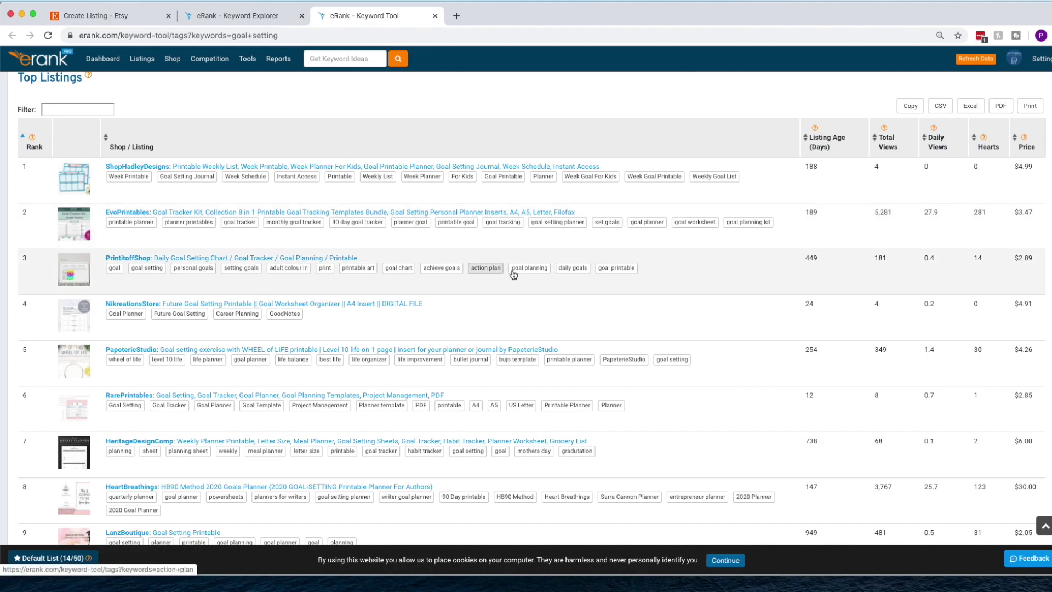
Step: Run the keyword analysis for the popular tag "goal setting planner" and examine its search trend, results analysis and popular tags
scroll(741, 278, "up", 15)
scroll(741, 278, "up", 20)
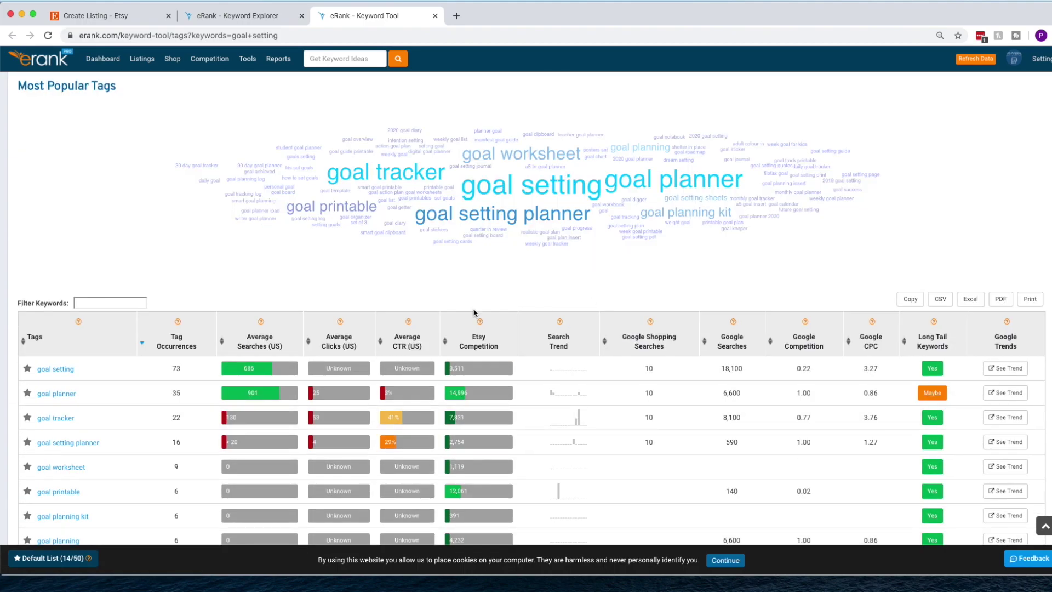
left_click(96, 308)
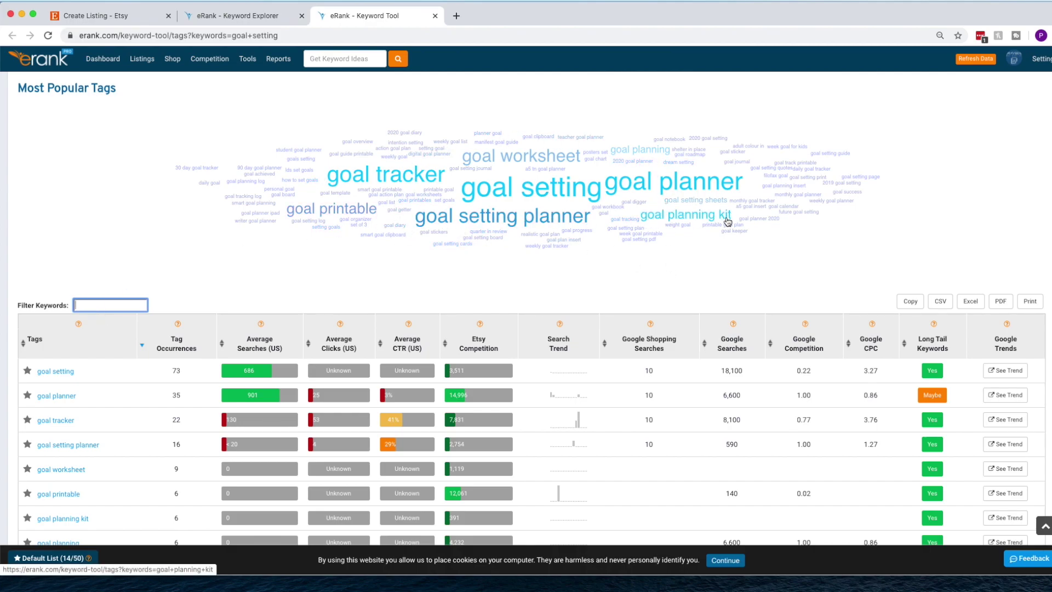
left_click(563, 220)
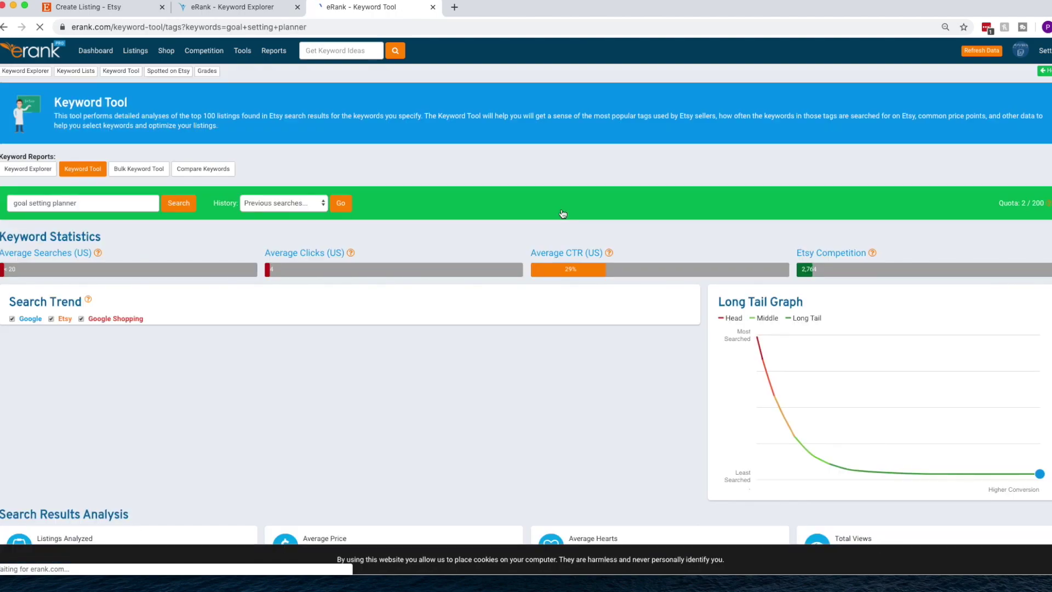
scroll(611, 287, "down", 3)
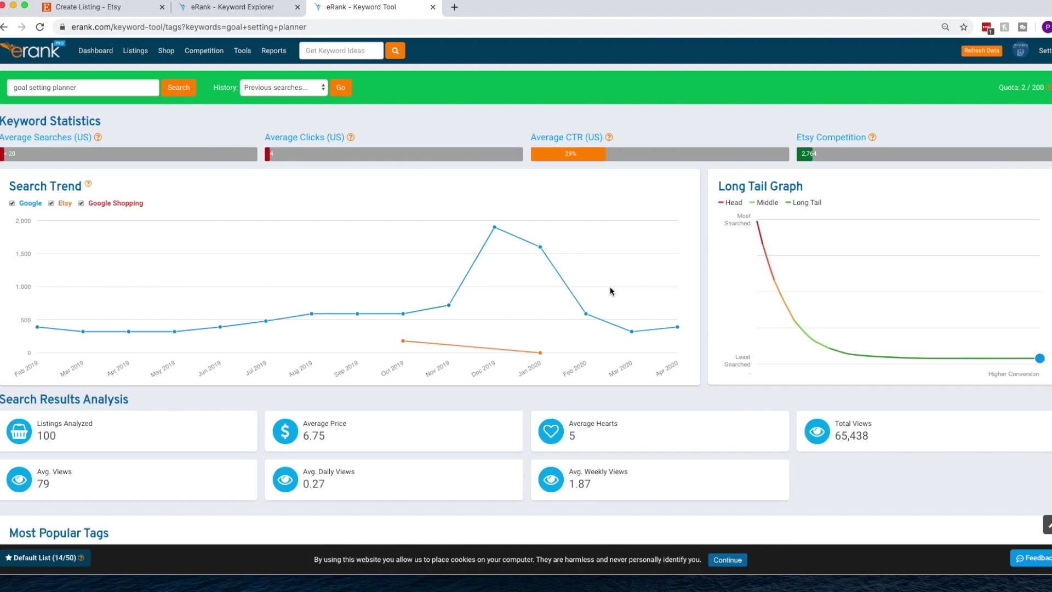
scroll(610, 291, "down", 3)
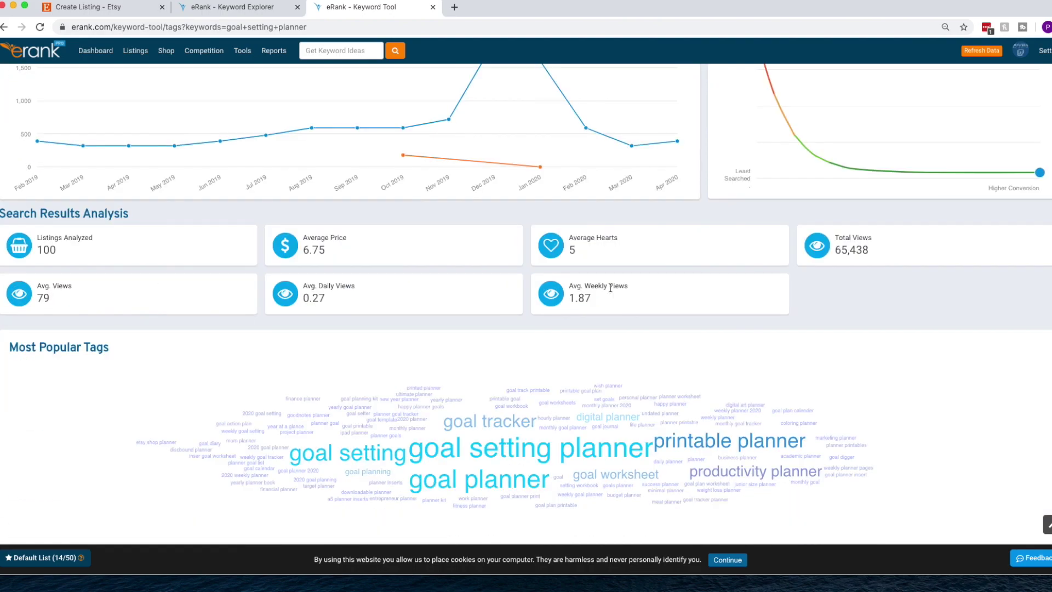
scroll(610, 287, "down", 1)
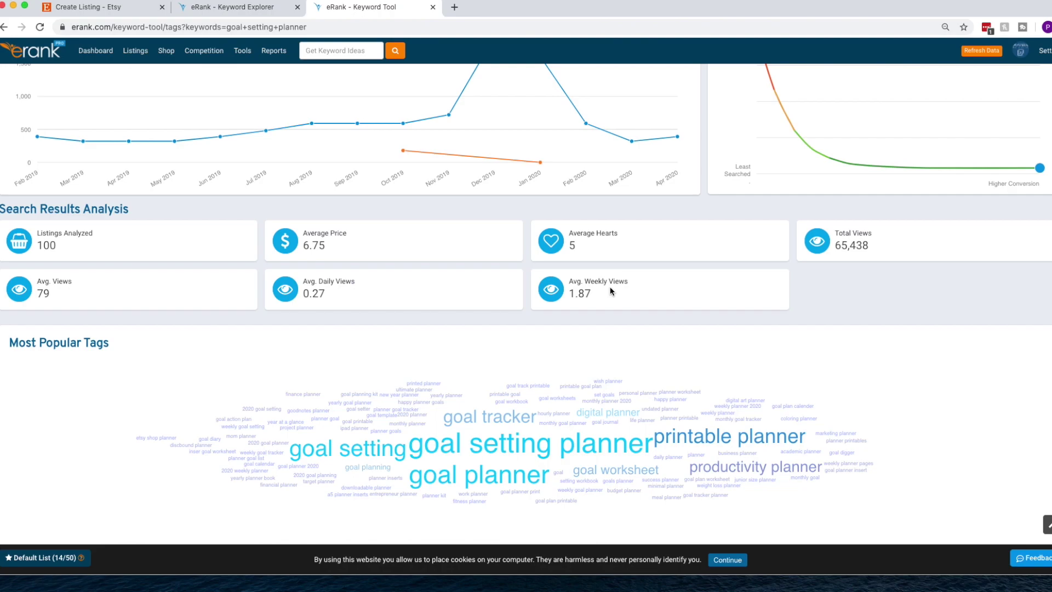
Step: Examine the tag table for "goal setting planner", comparing search volume, click rate and Etsy competition of the related tags
scroll(610, 369, "down", 3)
scroll(594, 453, "down", 4)
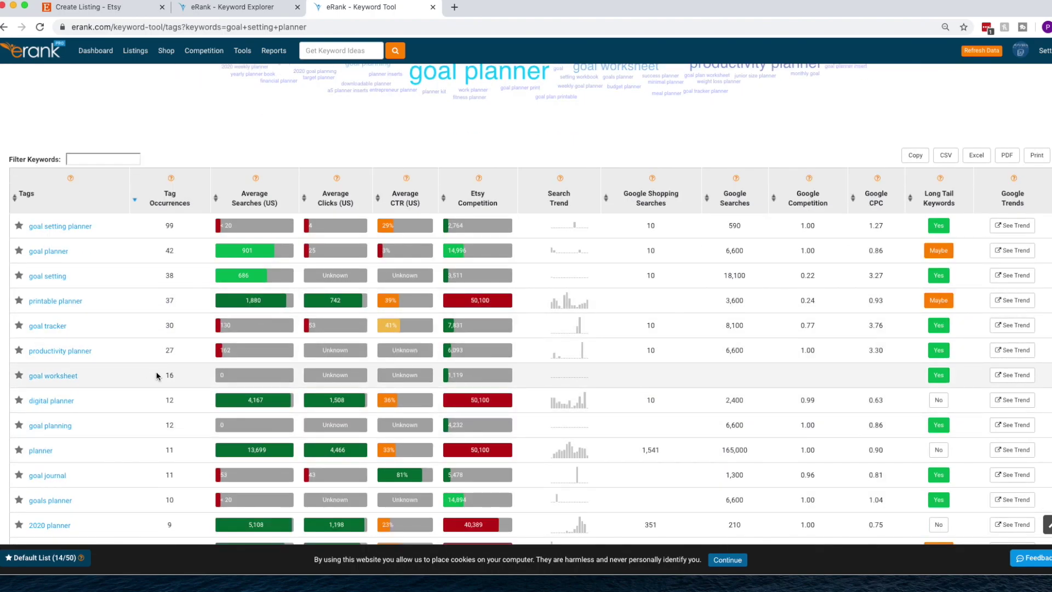
scroll(172, 405, "down", 1)
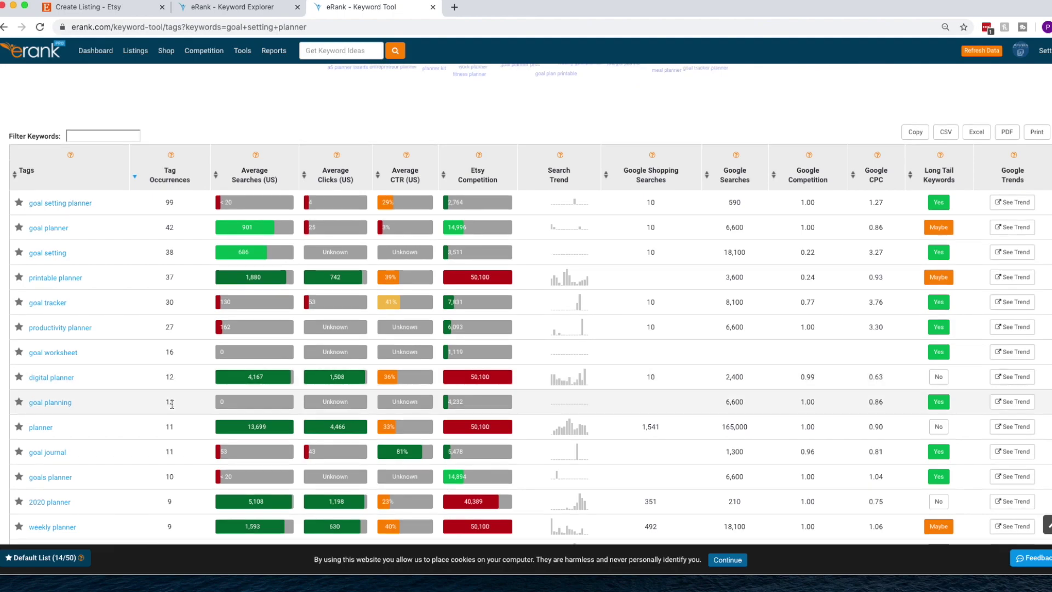
scroll(172, 404, "down", 1)
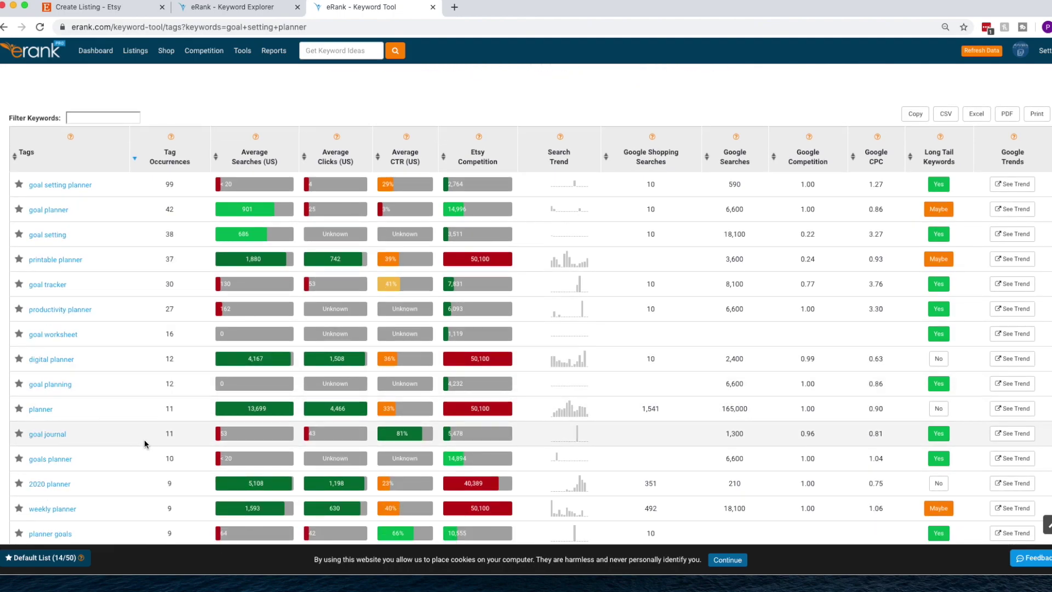
scroll(158, 492, "down", 1)
scroll(158, 492, "down", 5)
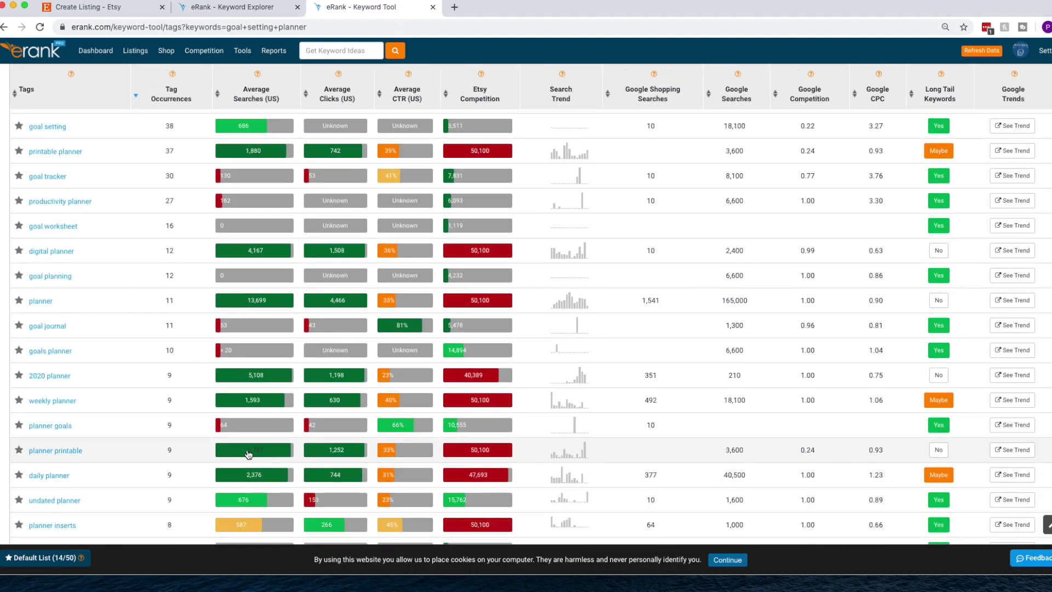
scroll(173, 457, "down", 1)
scroll(173, 458, "down", 6)
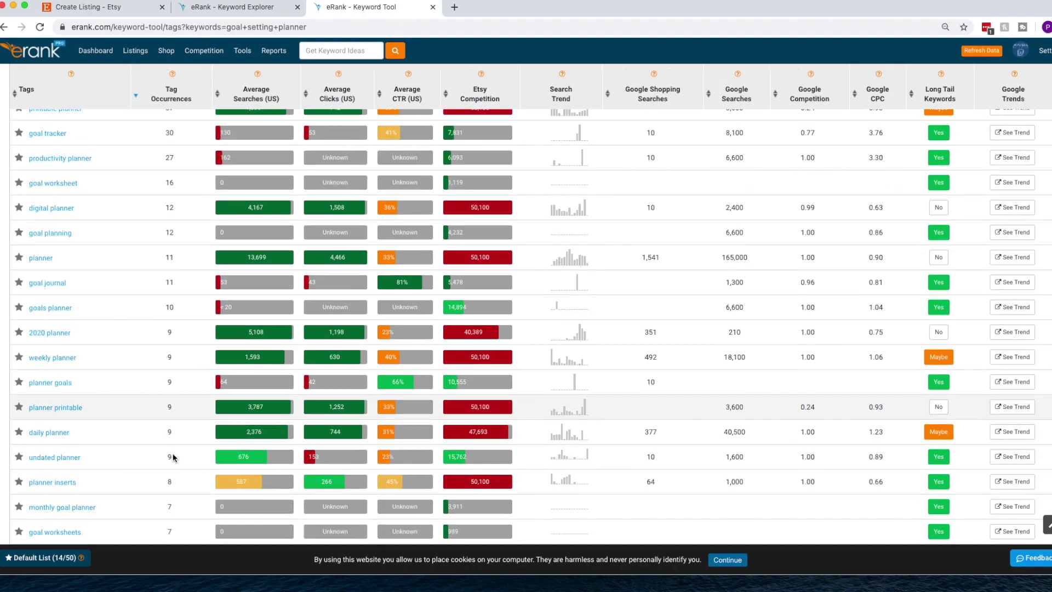
scroll(173, 458, "down", 2)
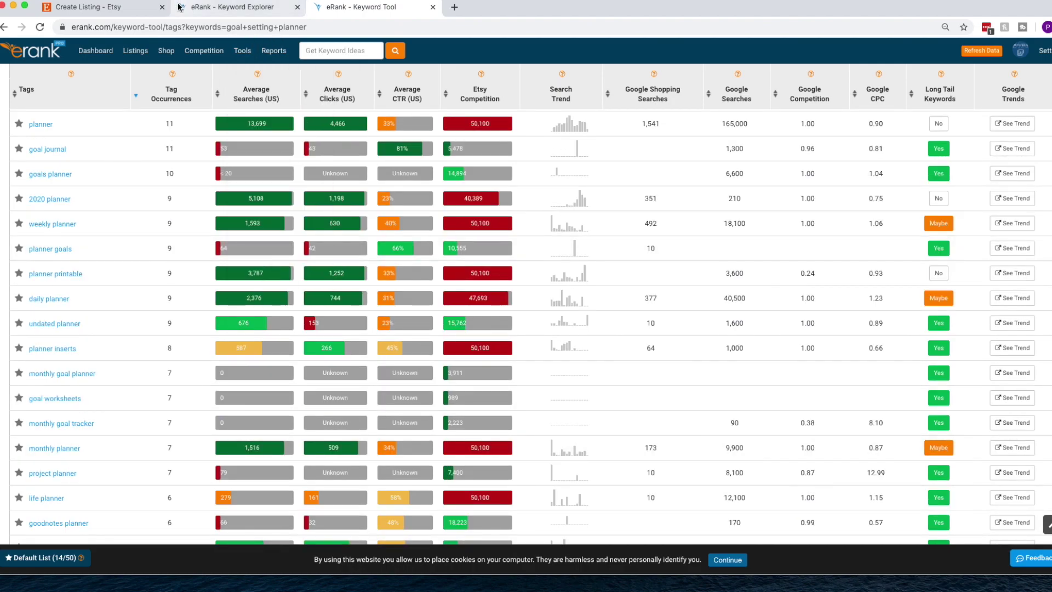
Step: Switch to the Etsy listing and copy the three keyword lines from the description into the title
left_click(104, 7)
scroll(464, 280, "up", 3)
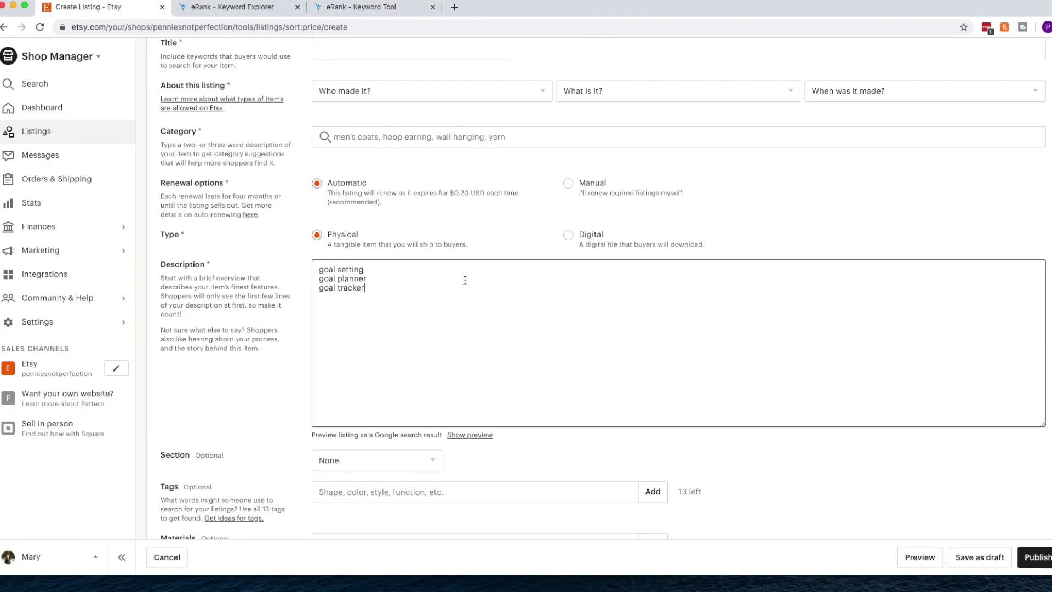
left_click_drag(416, 301, 317, 260)
key("super+c")
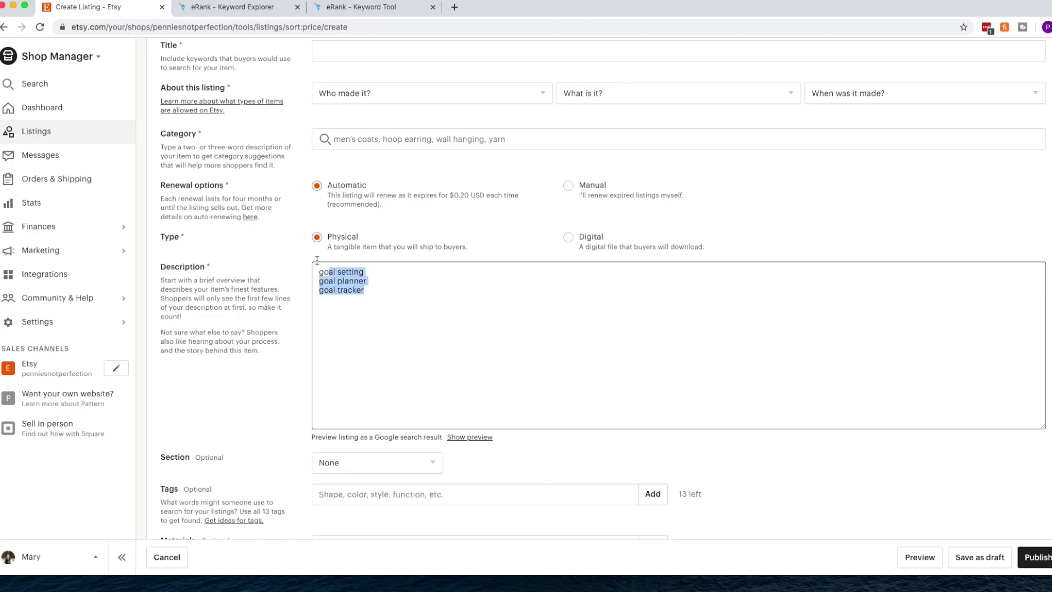
scroll(467, 296, "up", 8)
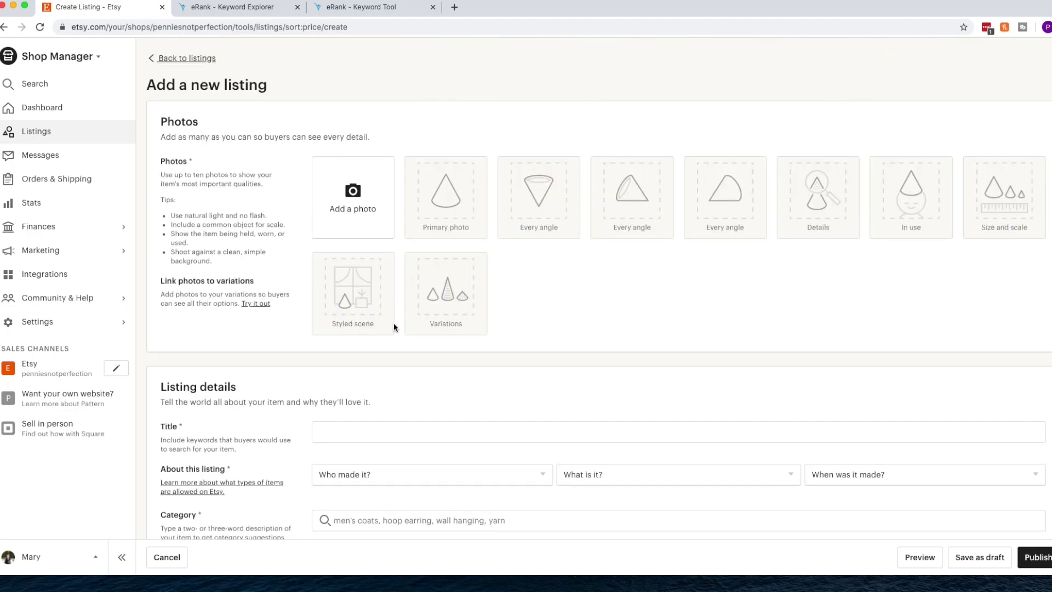
scroll(392, 329, "down", 3)
left_click(395, 304)
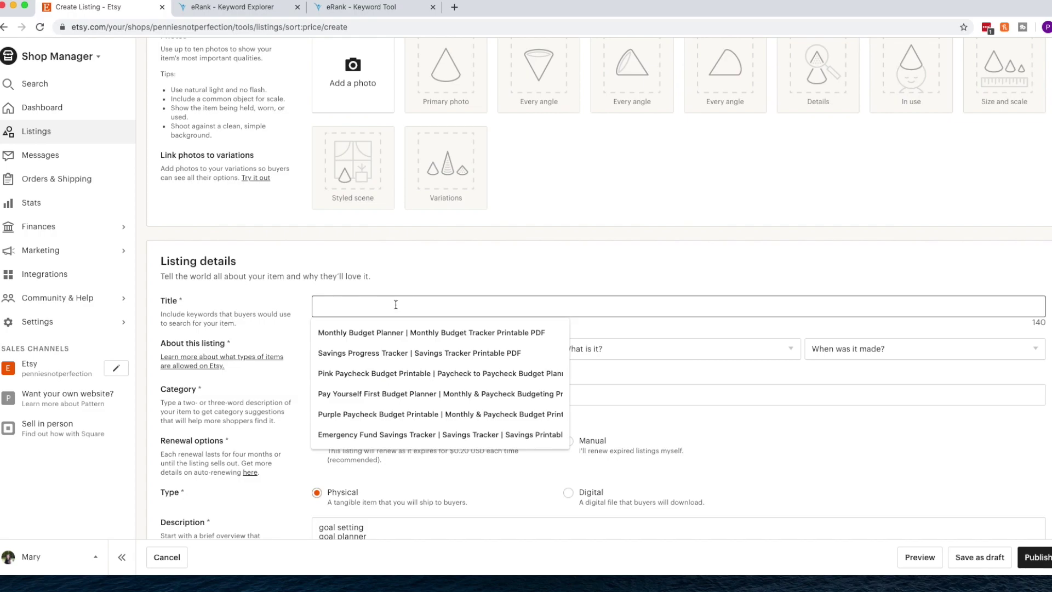
key("super+v")
Step: Rework the start of the title into "Goal Setting Planner | SMART Goal Planner"
key("BackSpace")
type("G")
left_click(462, 306)
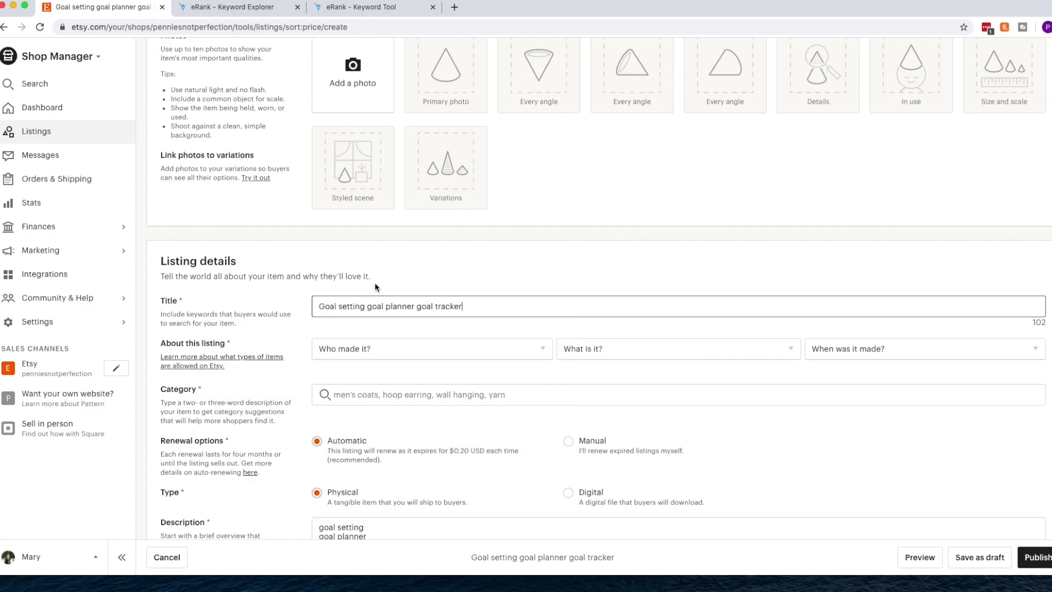
left_click(350, 307)
key("BackSpace")
type("Setting ")
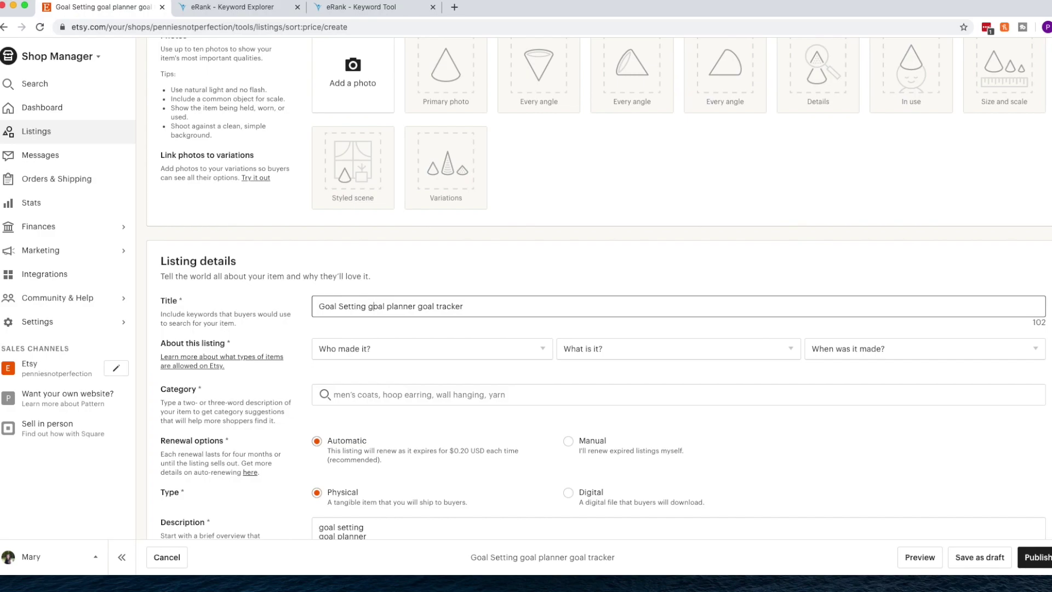
type("Planner | S")
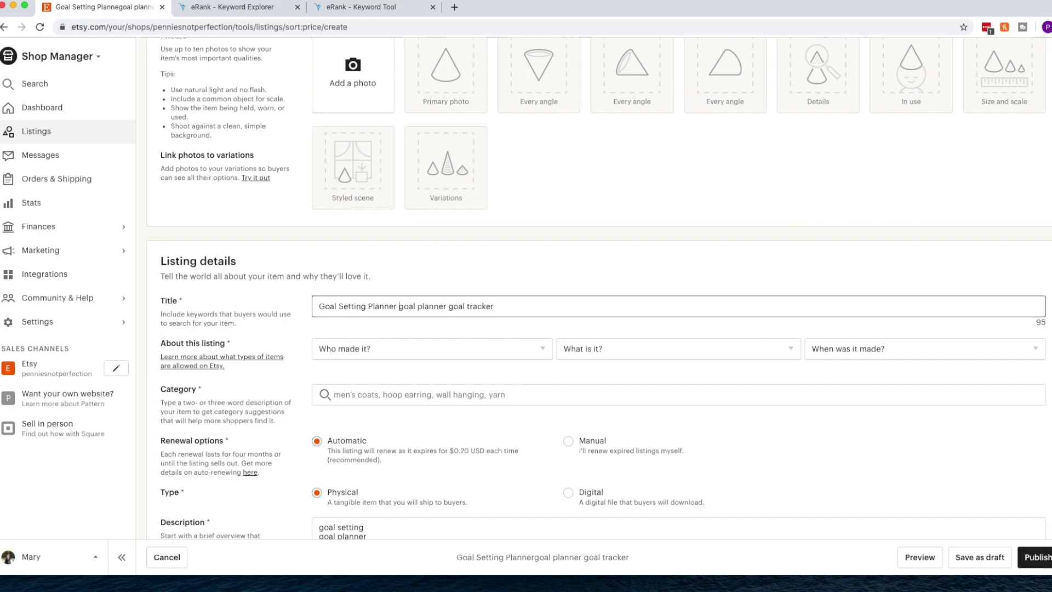
type("MAR")
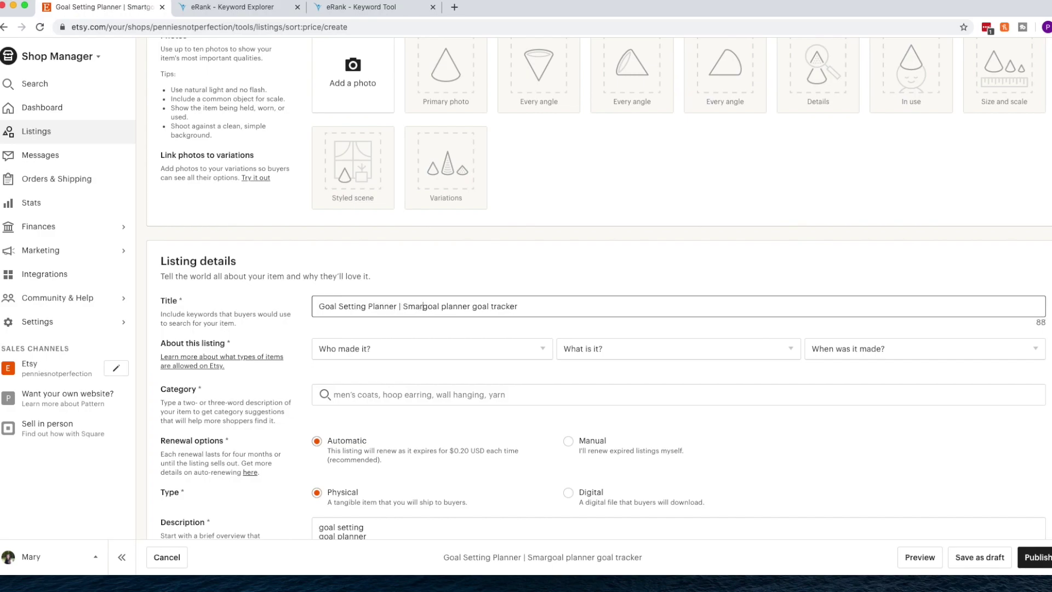
type("T Goal Pl")
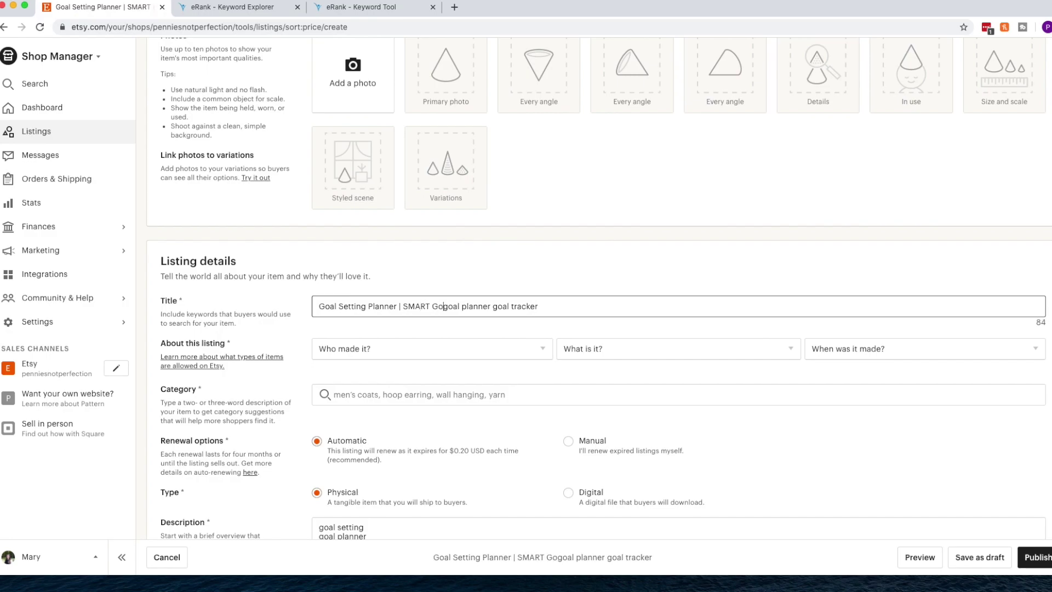
type("anner")
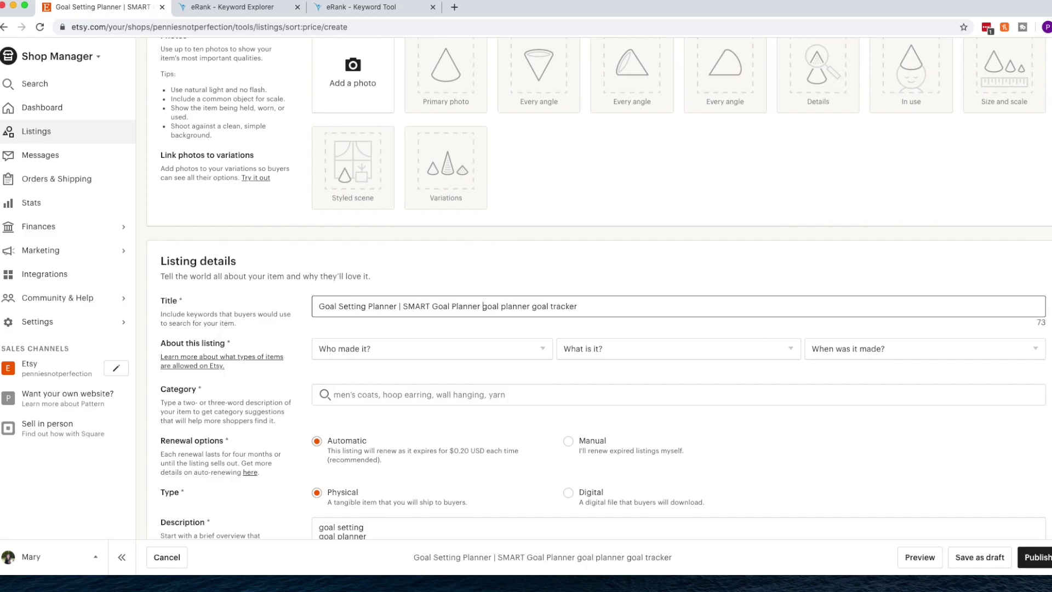
Step: Replace the lowercase keywords left at the end of the title with "| Goal Tracer Printable Instant Download"
key("shift+End")
type("| G")
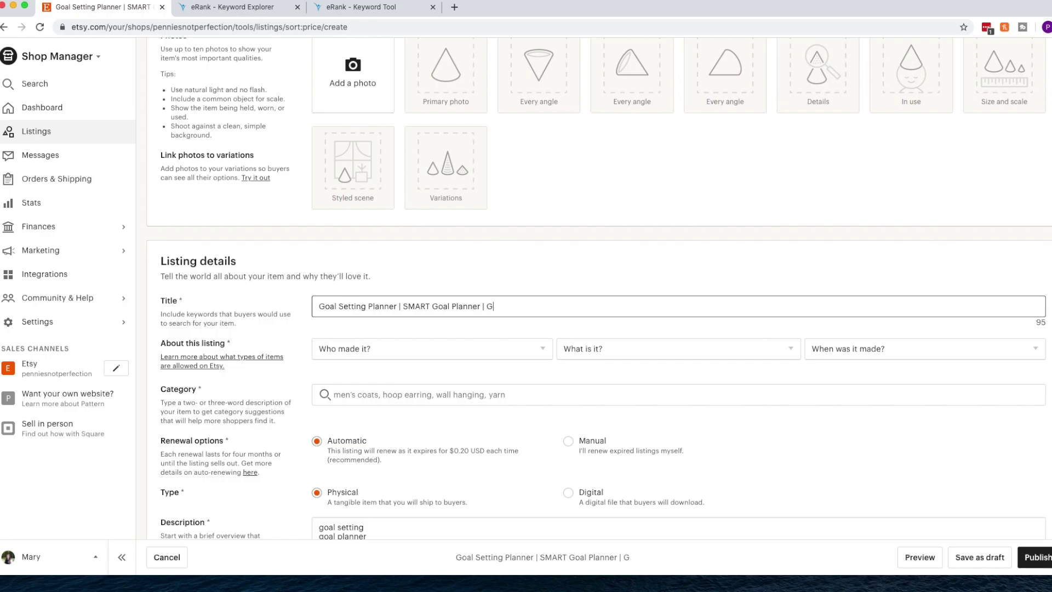
type("oal Tracer Printable Instant Download")
Step: Set About this listing to I did, A finished product and Made To Order, and the listing type to Digital
scroll(376, 364, "down", 2)
left_click(383, 318)
left_click(383, 341)
left_click(630, 319)
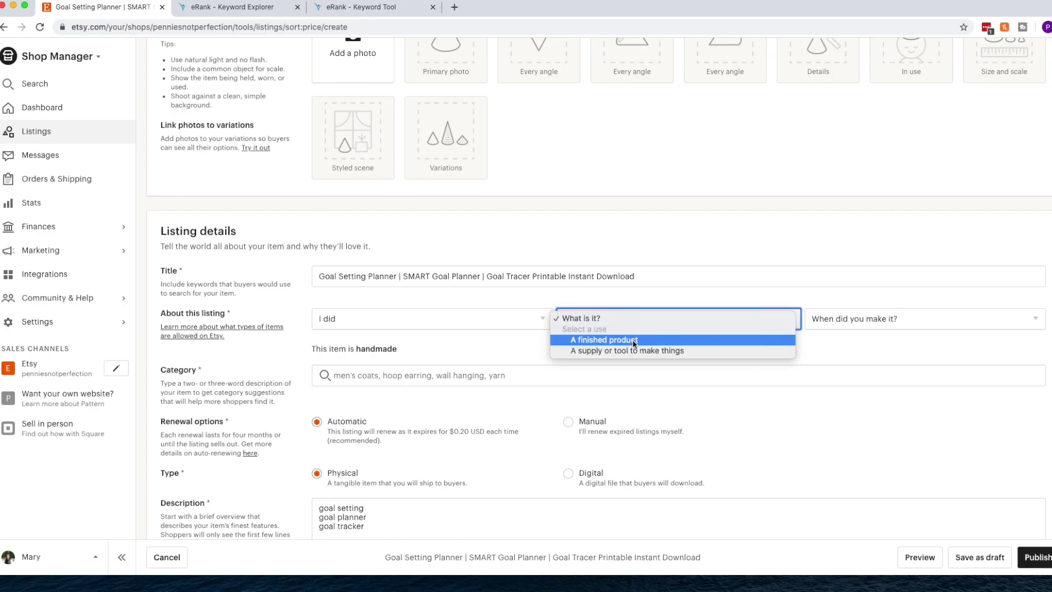
left_click(634, 341)
left_click(859, 320)
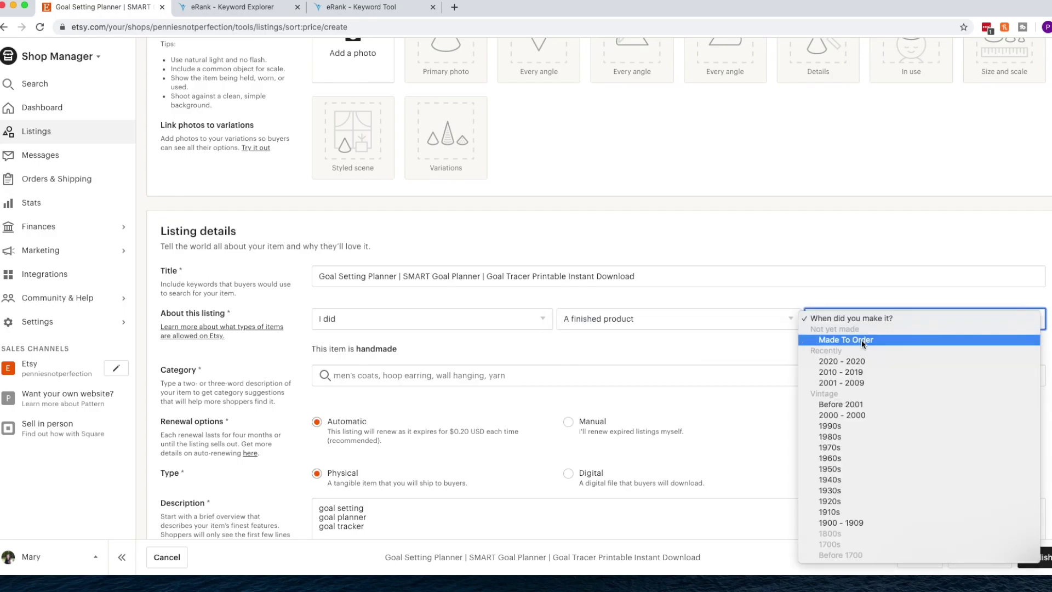
left_click(861, 339)
scroll(561, 355, "down", 3)
left_click(572, 390)
Step: Replace the description's keywords with "Goal Tracer Printable Instant Download" and correct "Tracer" to "Tracker" in the title
scroll(573, 389, "down", 4)
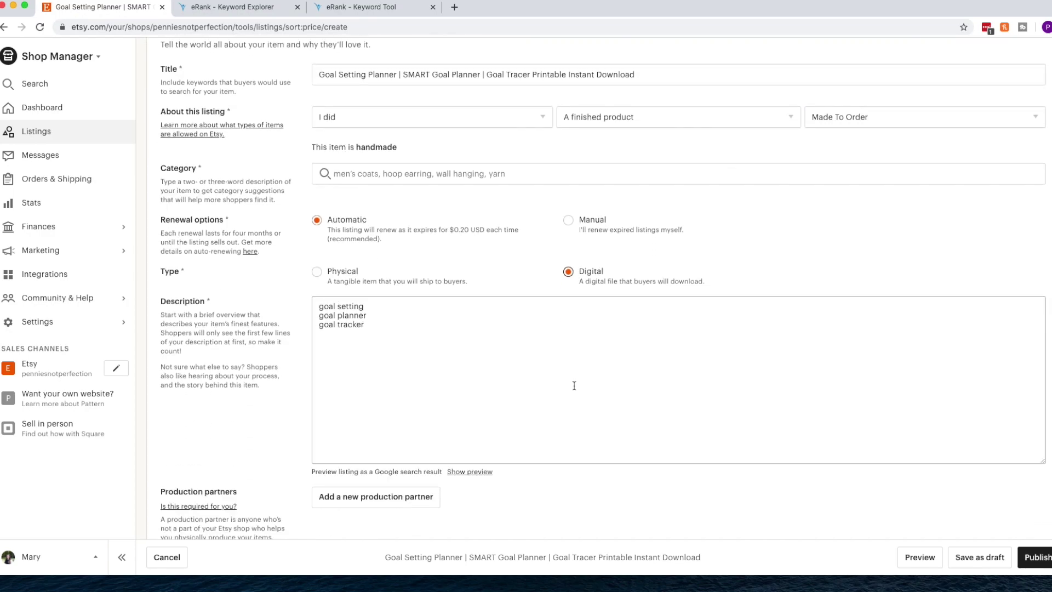
scroll(574, 386, "down", 1)
left_click_drag(366, 312, 333, 277)
key("super+x")
key("super+Tab")
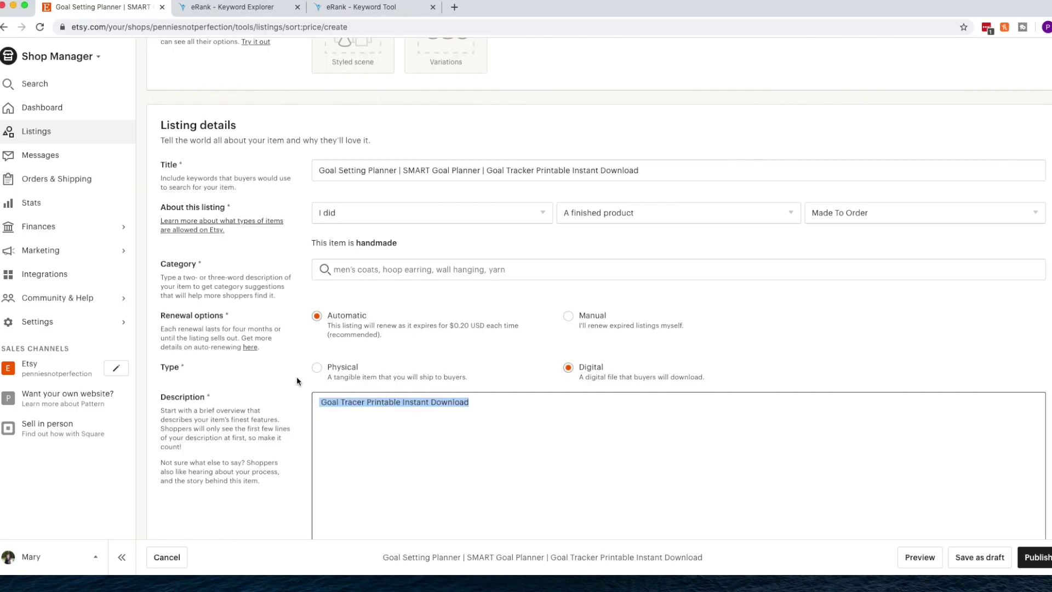
key("Right")
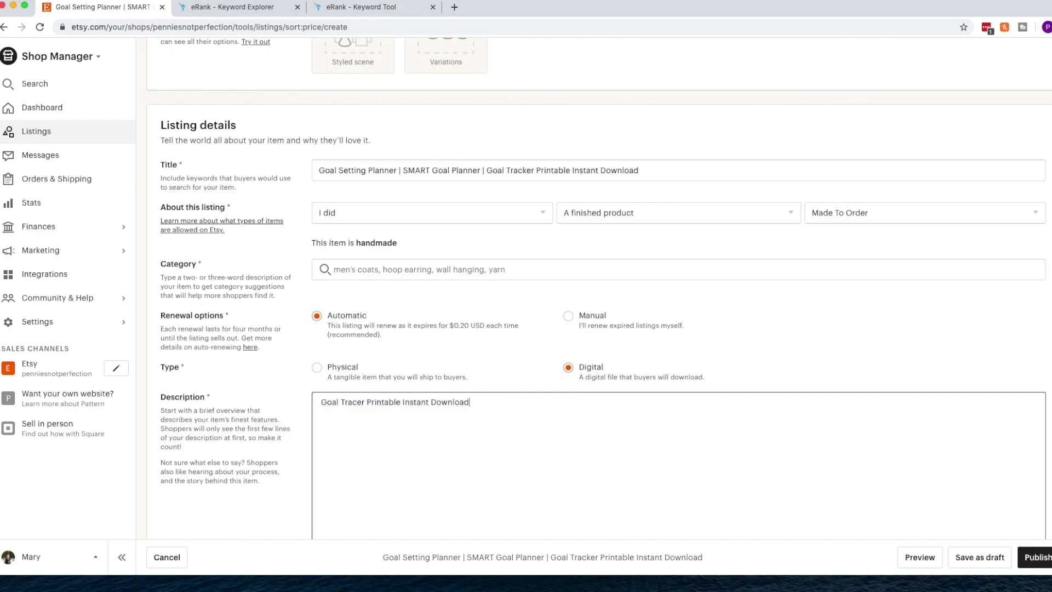
Step: Rework the description into "This Goal Tracker Printable is an Instant Download designed to help you with goal setting by"
type("This ")
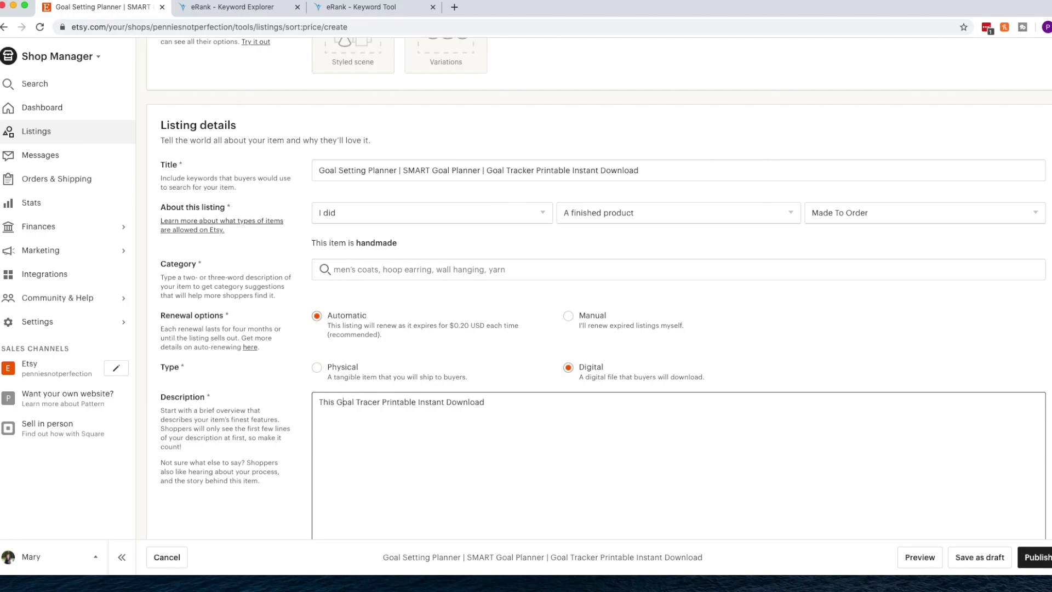
type("k")
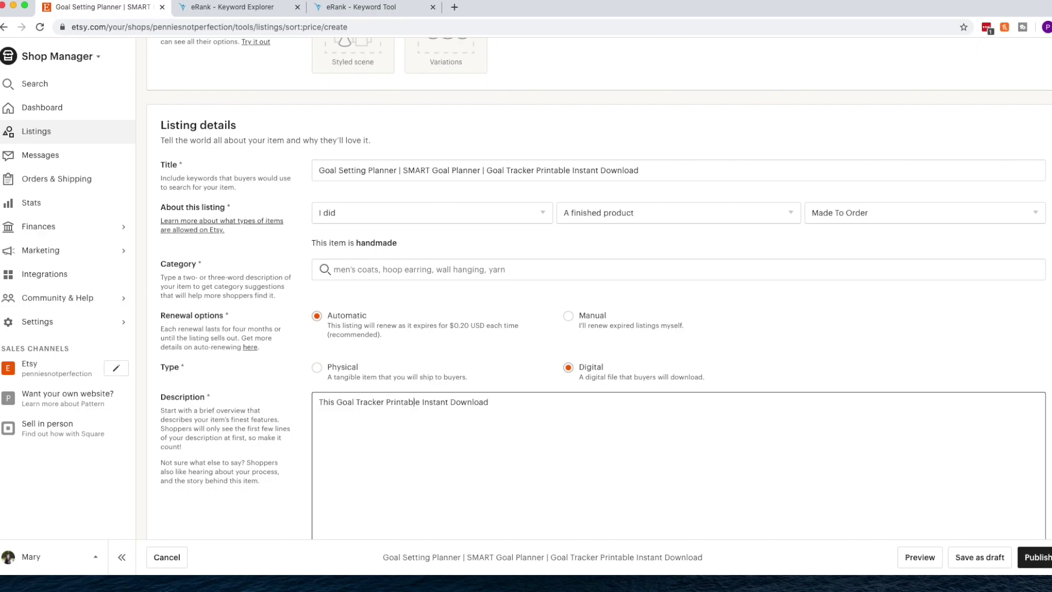
type(" is an")
type("design")
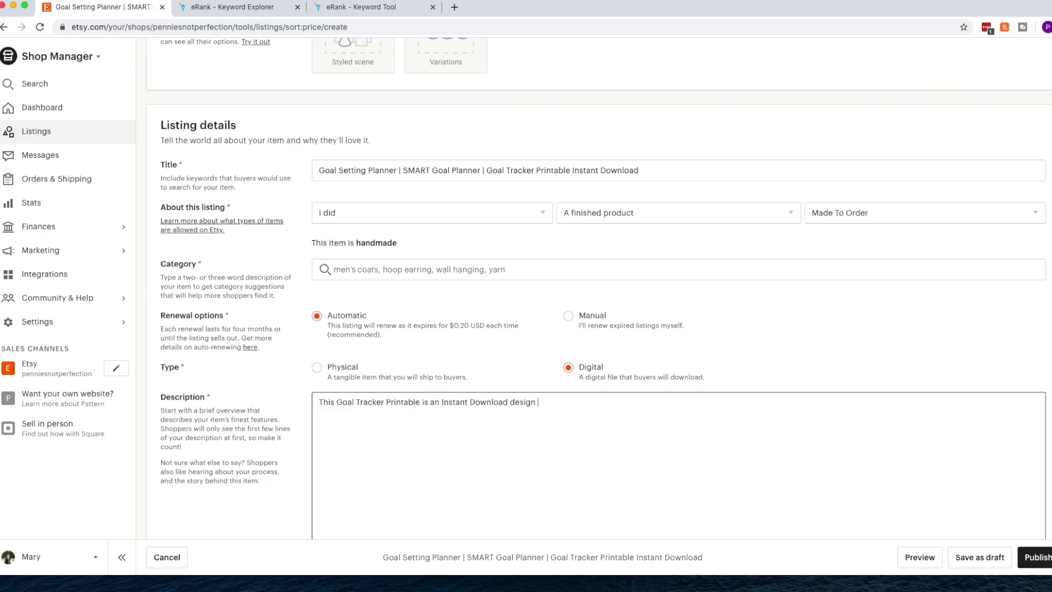
type("ed to help you with goal setting by l")
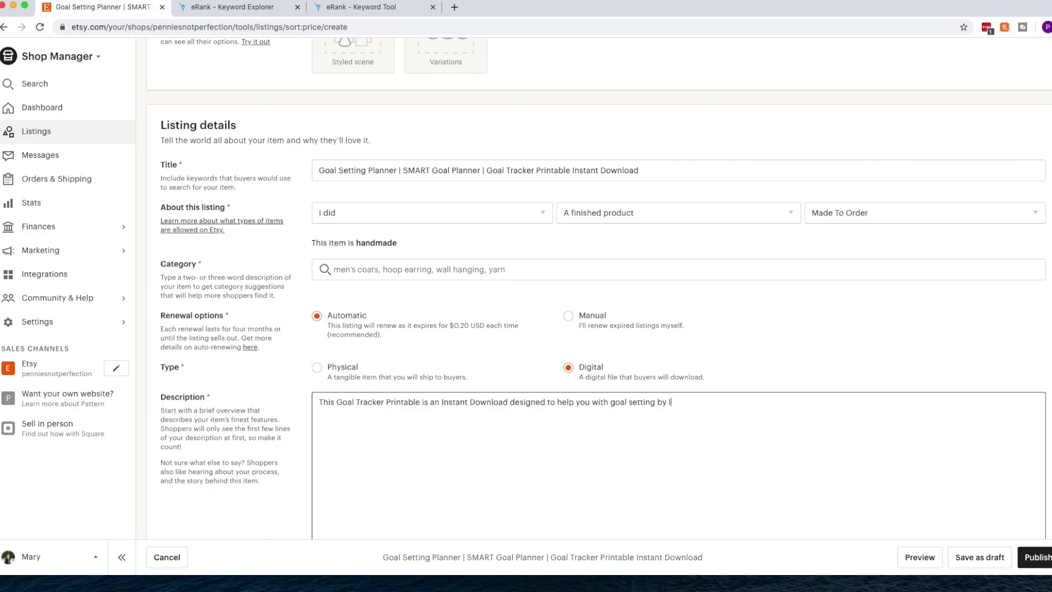
Step: Continue the sentence with "looking at how to set SMART goals, track your goals, and plan how you will be able to set and hit your goals."
type("ook ing at how to set SMART goals, track your goals, and ")
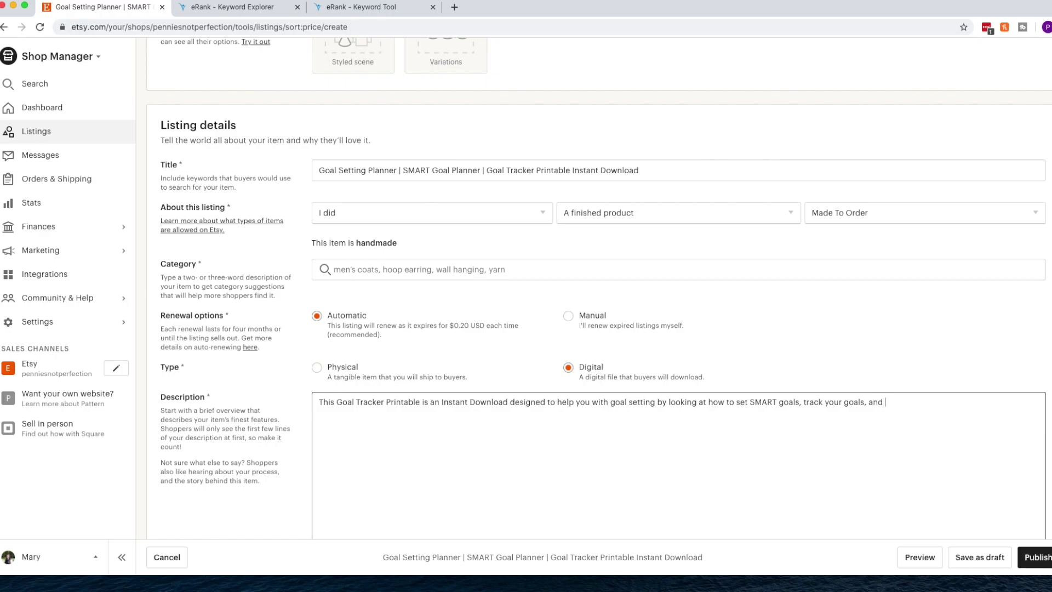
type("plan how you will be able to ")
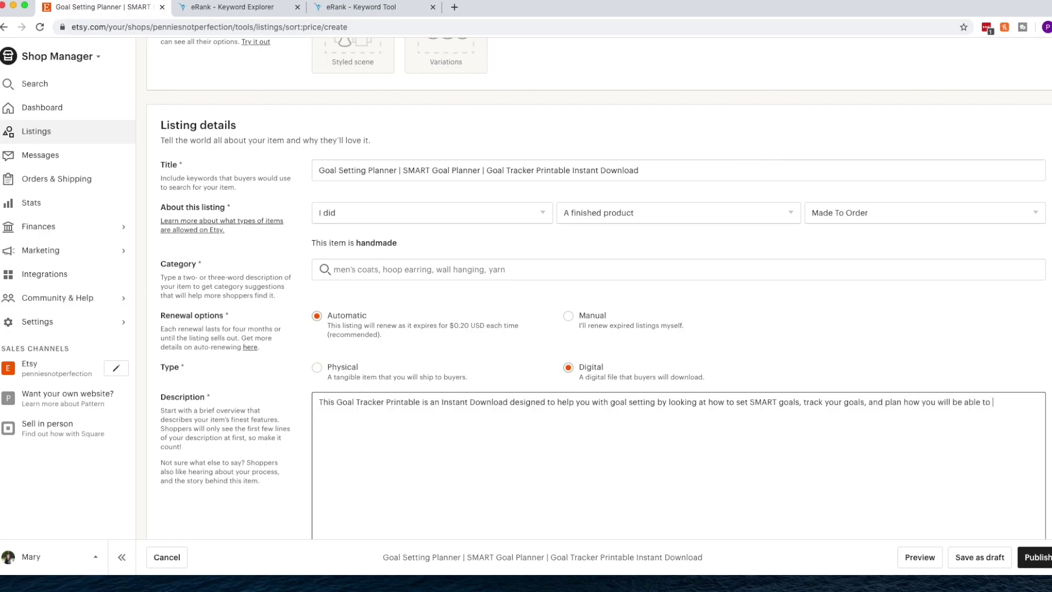
type("set and hit your g")
type("oals")
Step: Start a second paragraph with "This printable is multiple pages long all designed to help you set goals better and track them"
type("This printable")
type(" is multiple ")
type("pages long")
type(" with t")
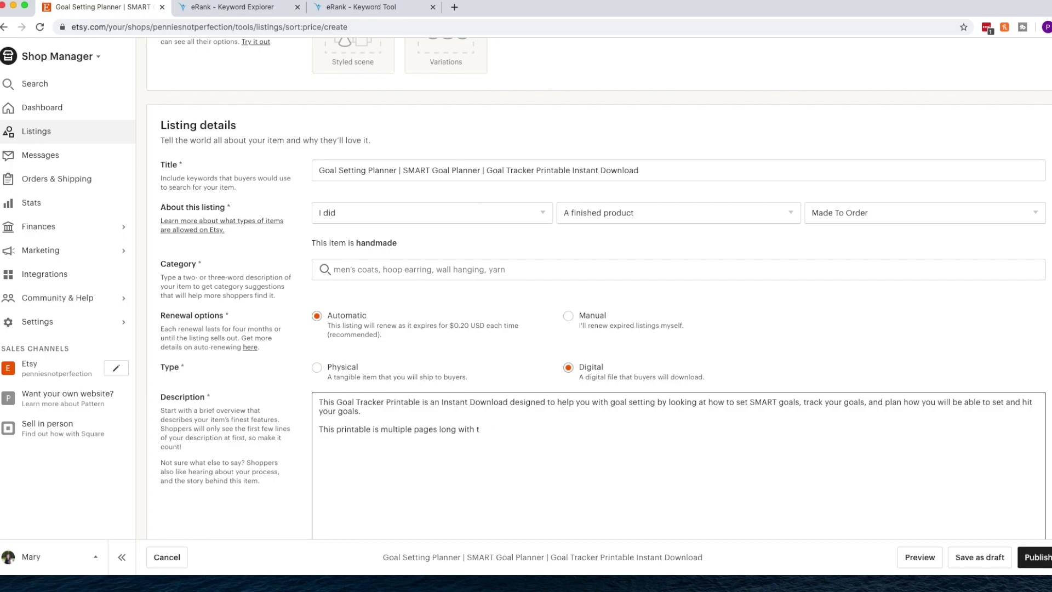
key("BackSpace")
key("BackSpace")
key("BackSpace")
type("all designed to help you set goals better and track them vi")
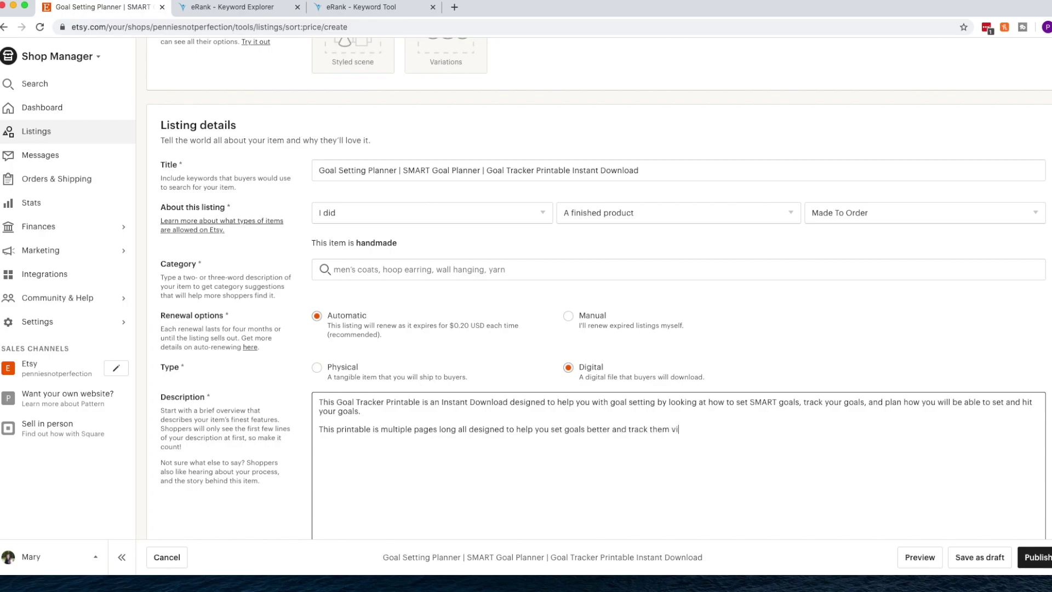
Step: Finish the second paragraph with "visually so you can see your progress toward achieving what you want in life!"
type("sually so you can see your progress toward achieivng wh")
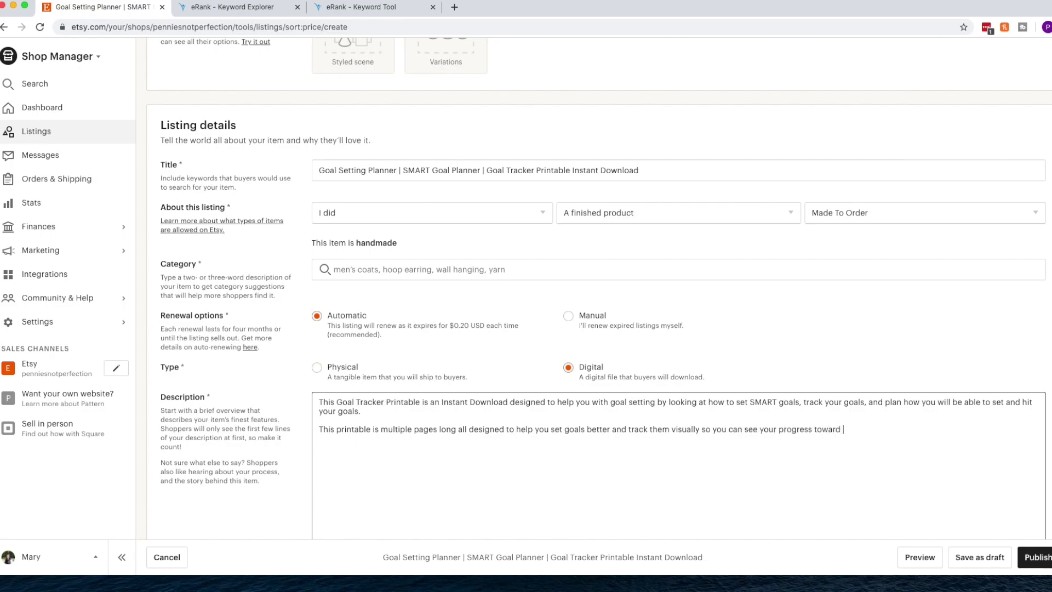
key("BackSpace")
key("BackSpace")
key("BackSpace")
key("BackSpace")
key("BackSpace")
key("BackSpace")
key("BackSpace")
type("ving what you want in life !")
key("BackSpace")
type("in life !")
left_click(682, 289)
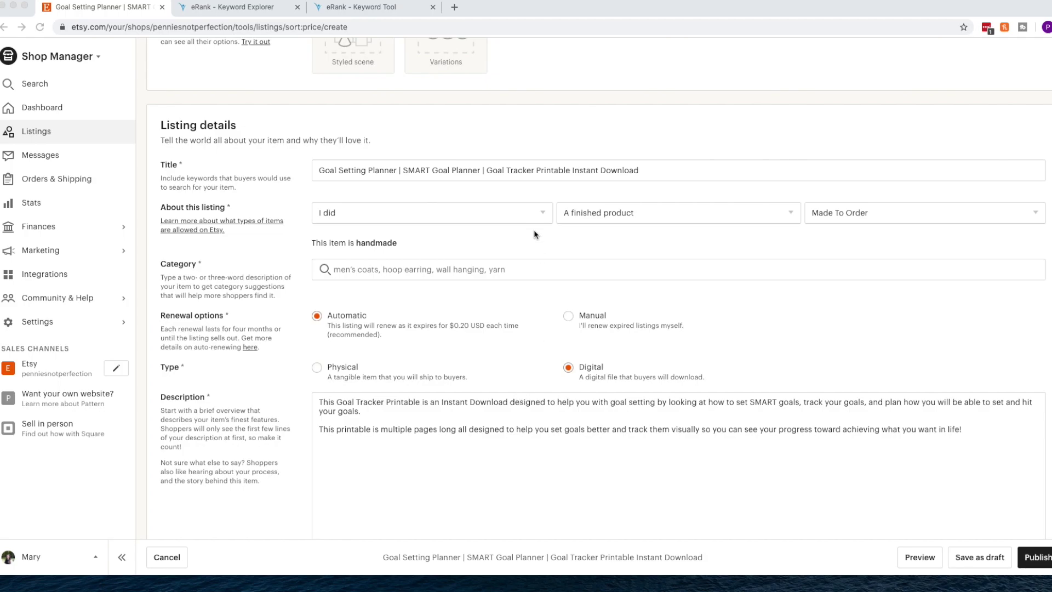
Step: Paste the prepared product details, starting "This monthly budgeting printable worksheet is a DIGITAL product", below the second description paragraph
scroll(525, 328, "down", 5)
left_click(504, 276)
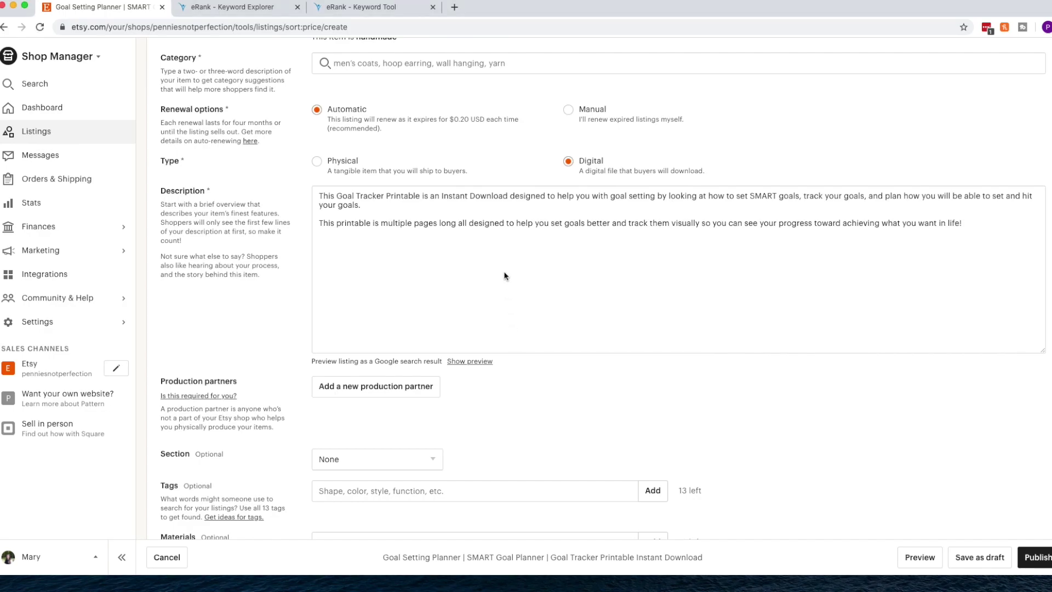
left_click(481, 233)
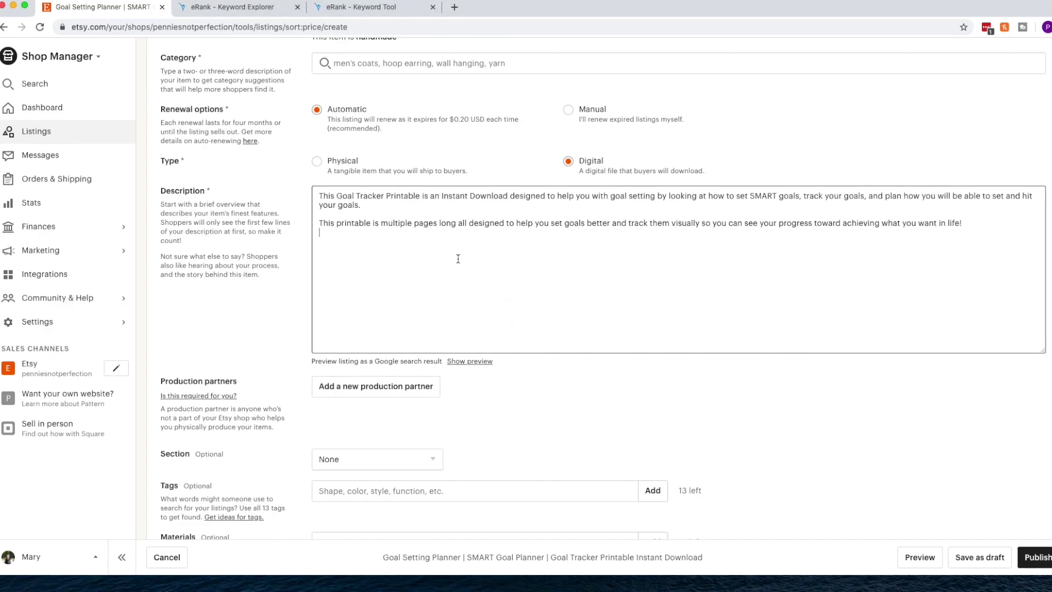
key("super+v")
scroll(467, 248, "up", 5)
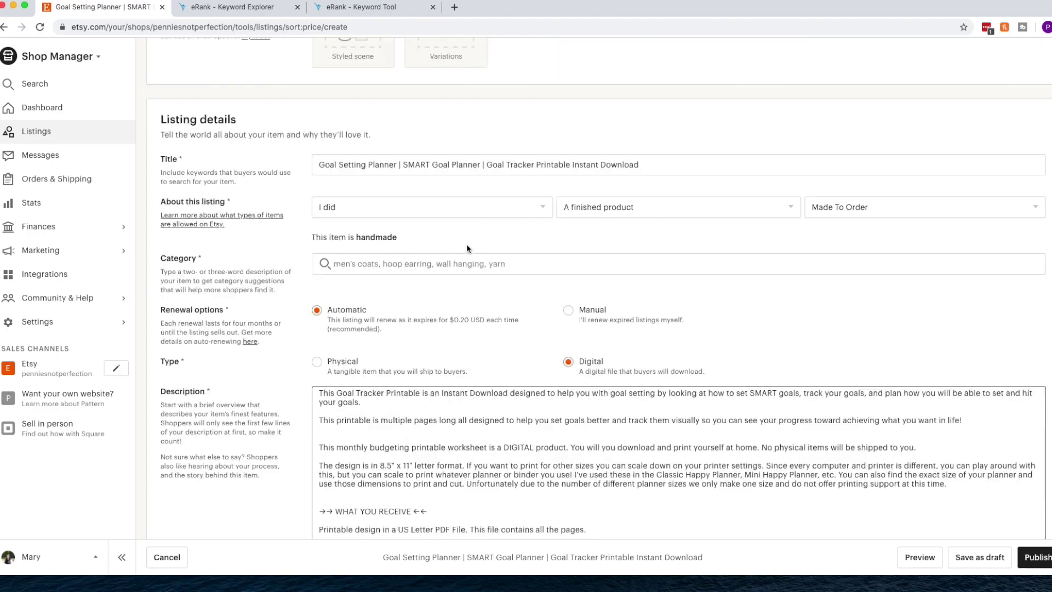
Step: Replace "monthly budgeting" with "goal setting" in the pasted product details and remove the extra blank line above that paragraph
scroll(468, 416, "down", 3)
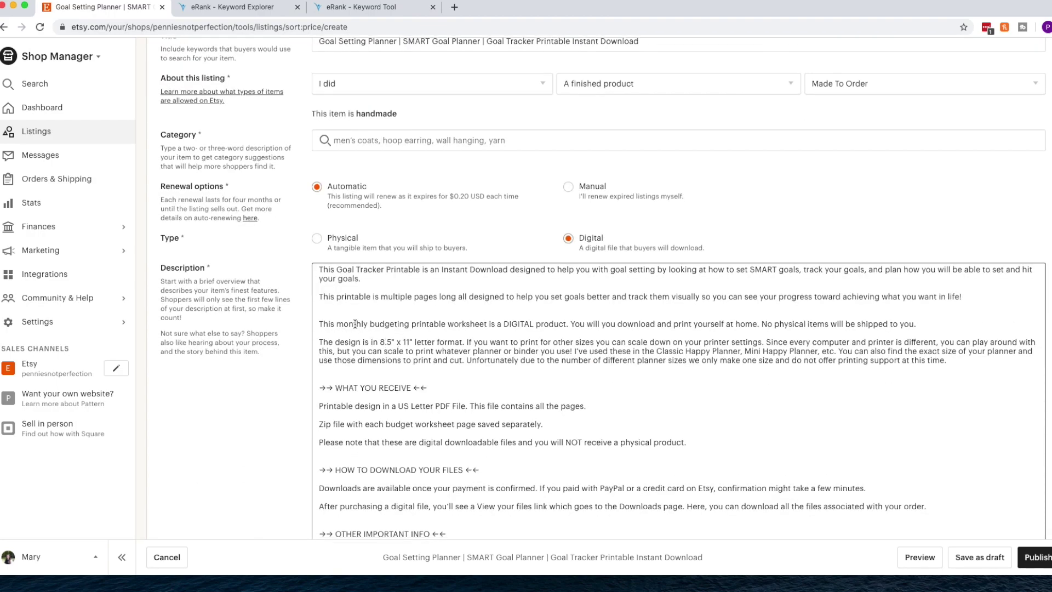
double_click(355, 324)
left_click_drag(403, 324, 407, 323)
type("goal setting")
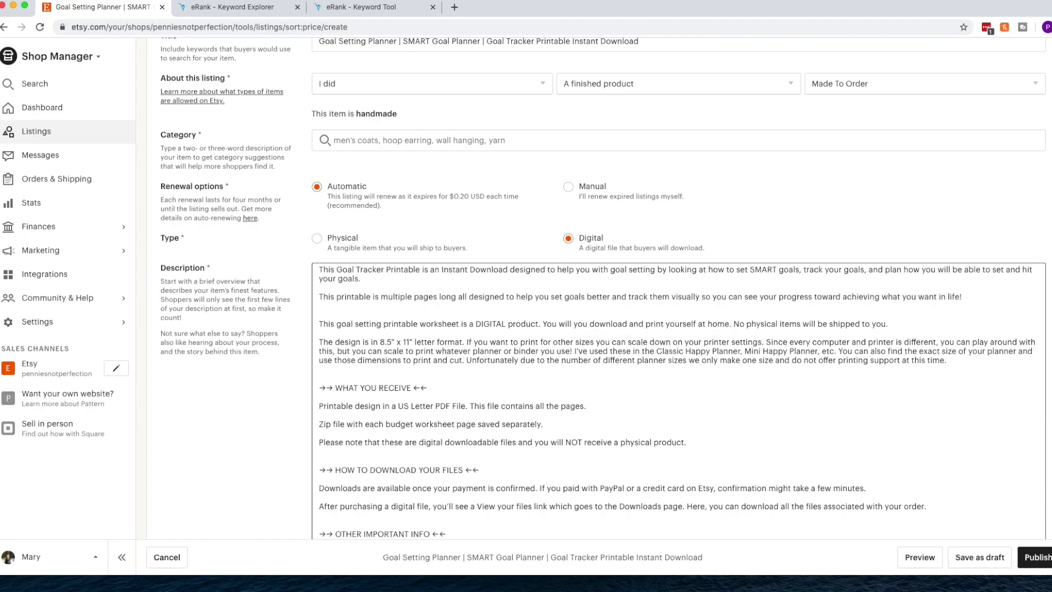
key("BackSpace")
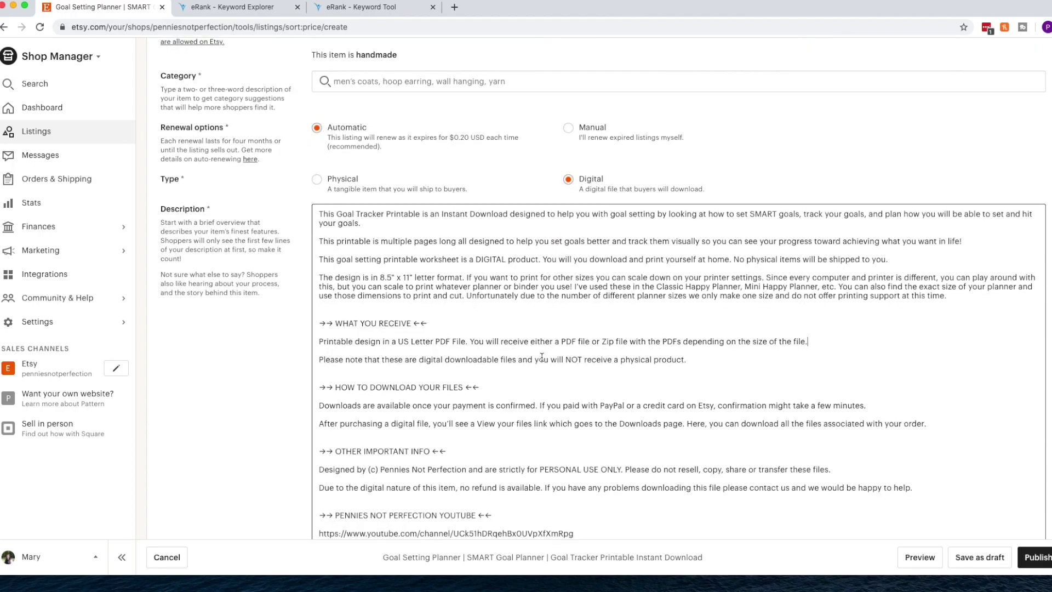
Step: Assign the listing to the Money Mindset Printables shop section
scroll(541, 356, "down", 2)
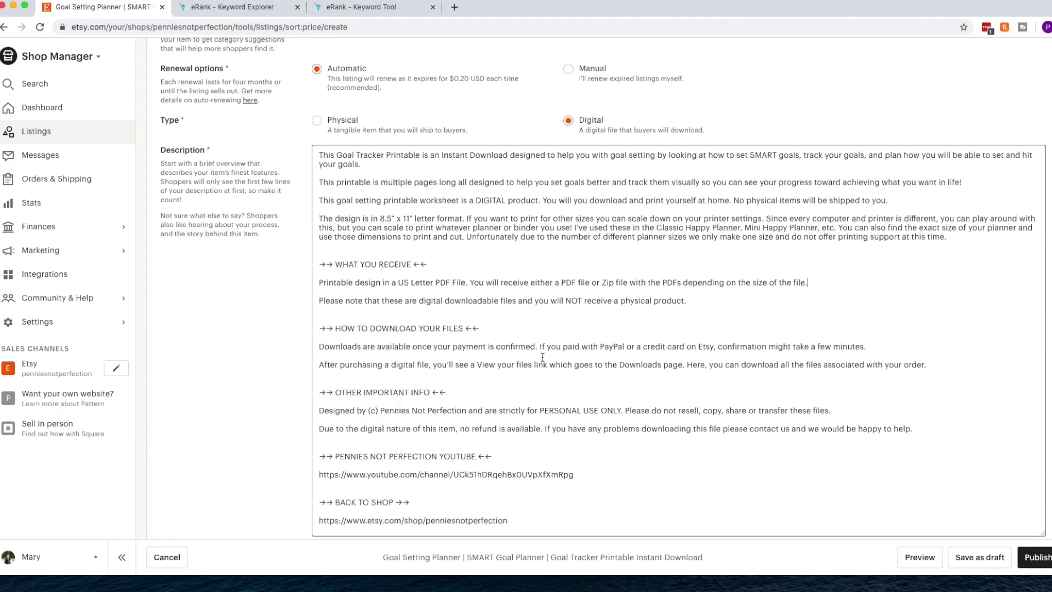
scroll(542, 357, "down", 2)
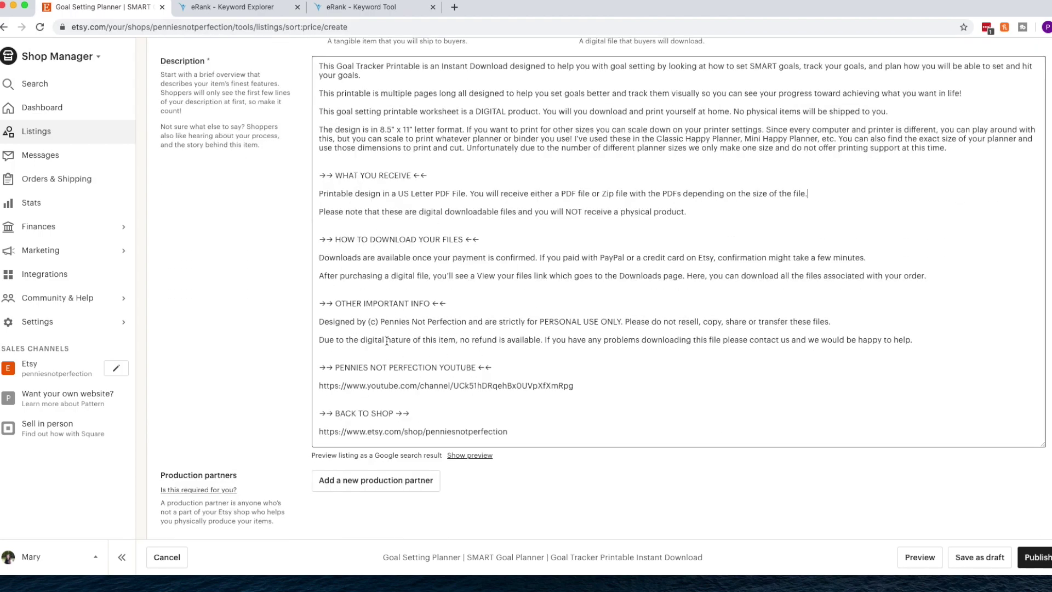
scroll(453, 405, "down", 4)
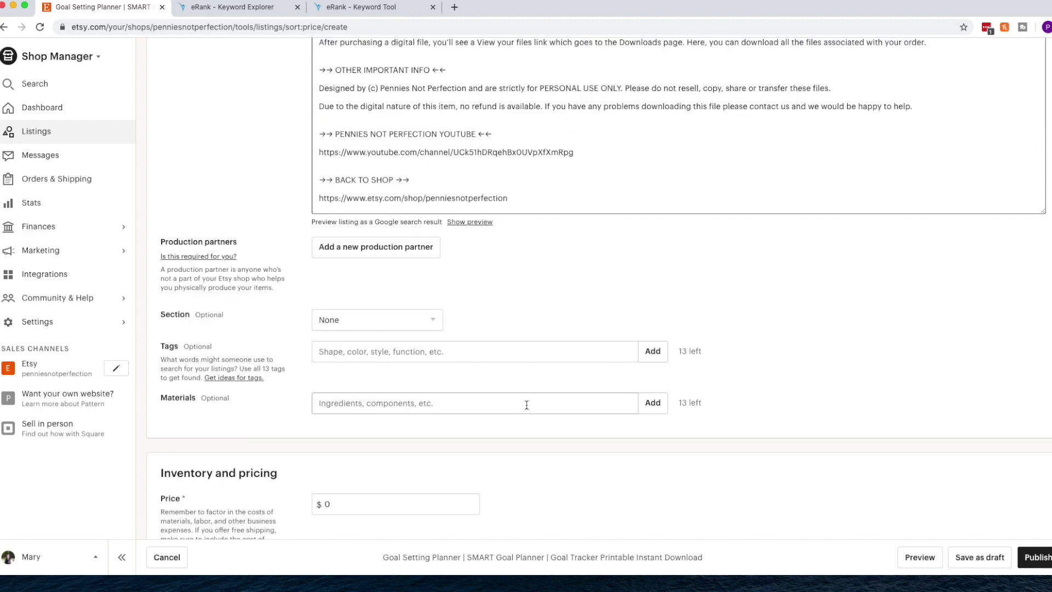
scroll(525, 403, "down", 1)
left_click(431, 259)
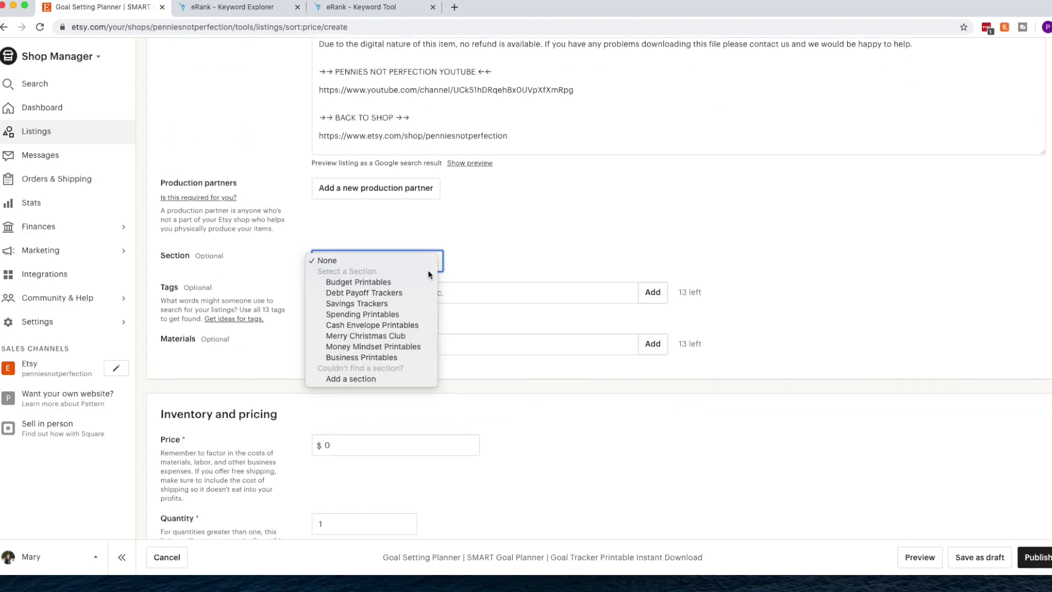
left_click(426, 346)
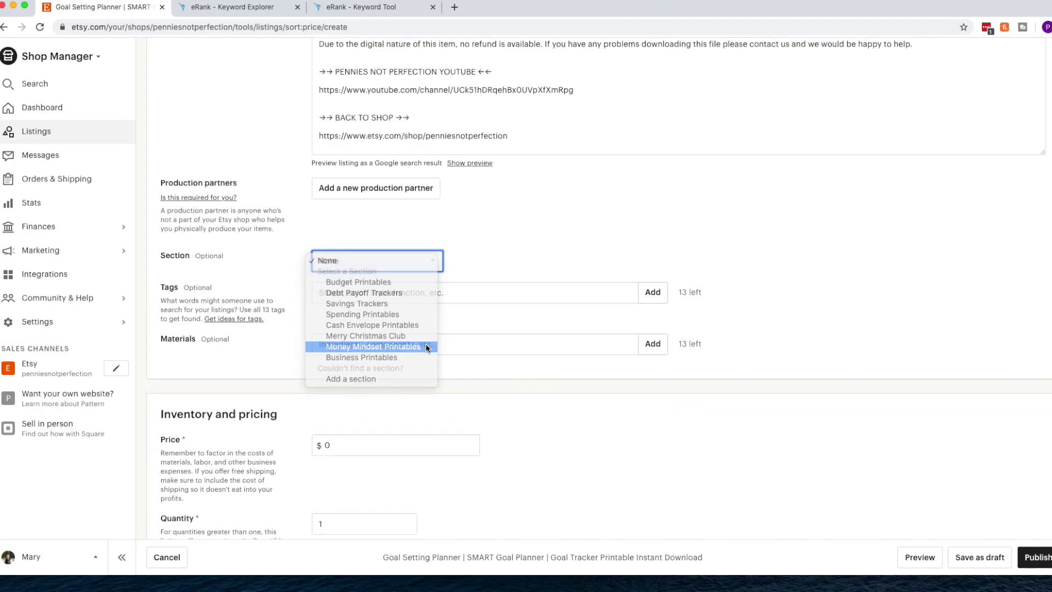
Step: Add the listing tags goal planner, goal setting, goals, planner printable and instant download in one comma-separated entry
left_click(429, 299)
type("goal planner,")
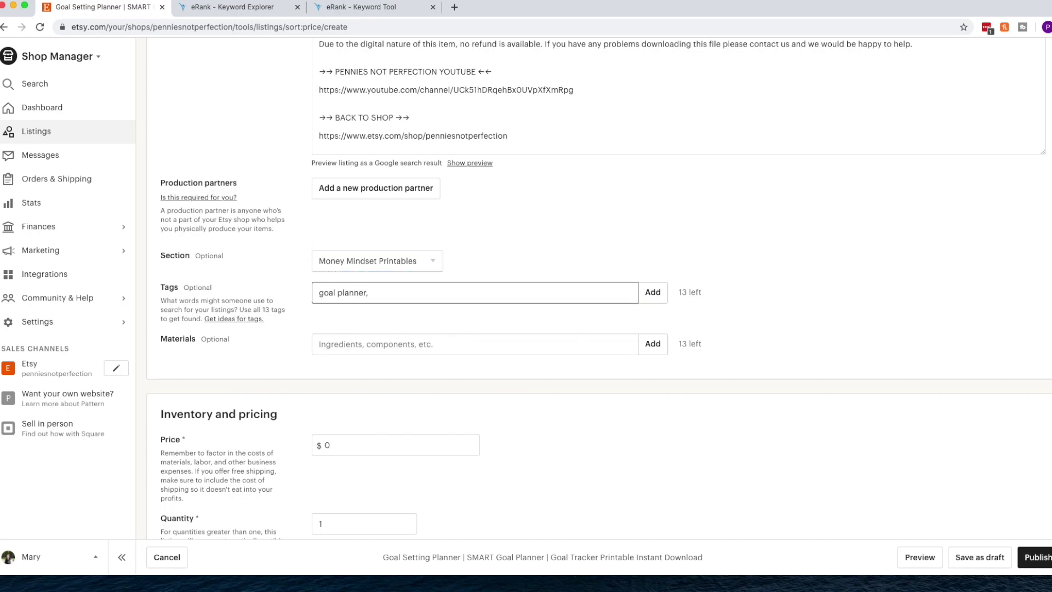
type(" goal setting, goals, goal planner, planner printa")
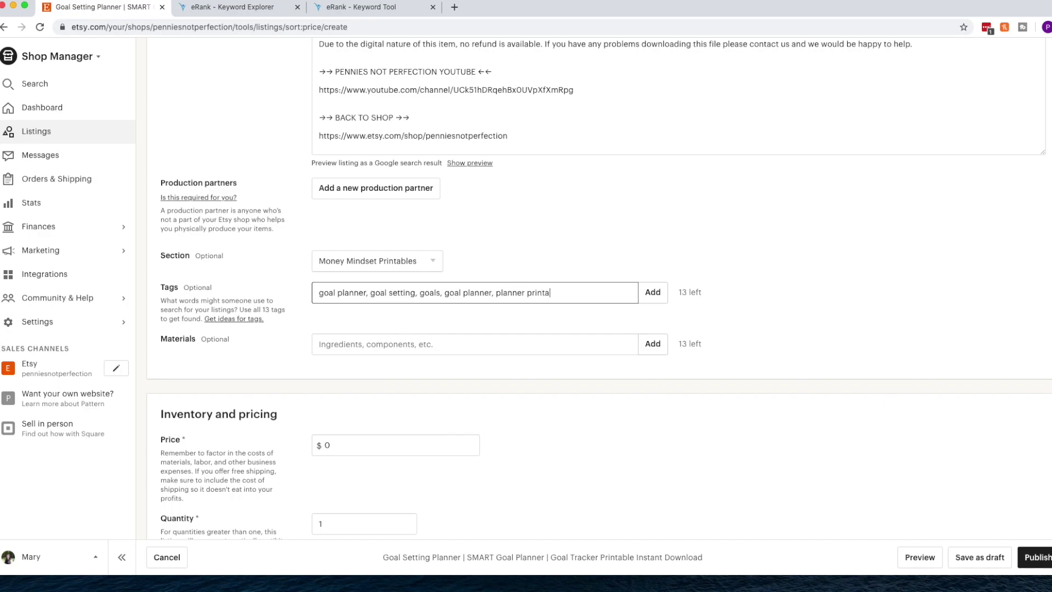
type("ble, instand down")
key("BackSpace")
type("t dowload")
left_click(653, 301)
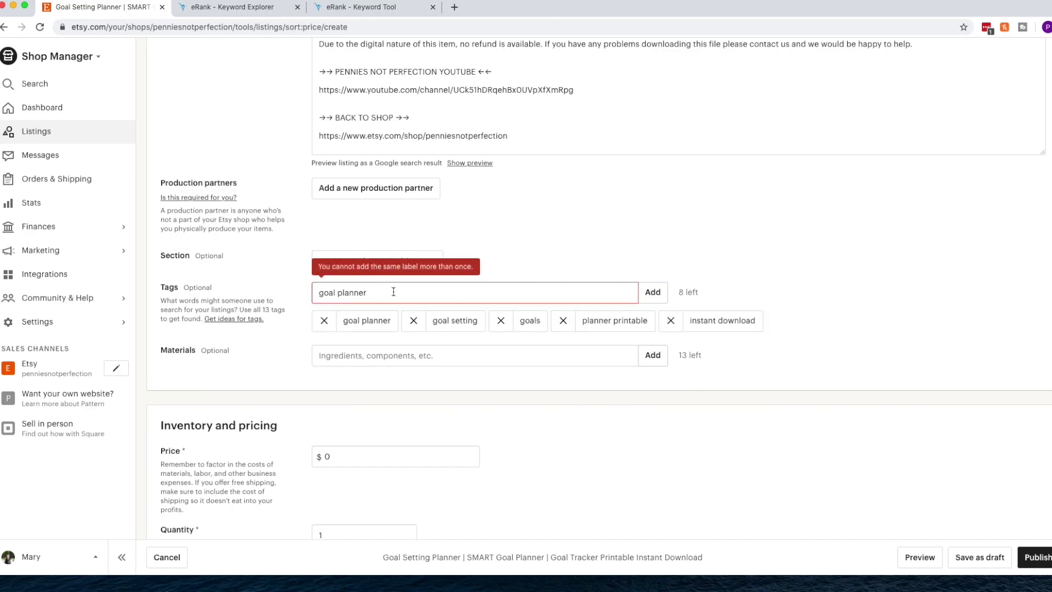
Step: Change the leftover duplicate tag entry to goal planners and add it, followed by the tag smart goals
type("s")
left_click(652, 295)
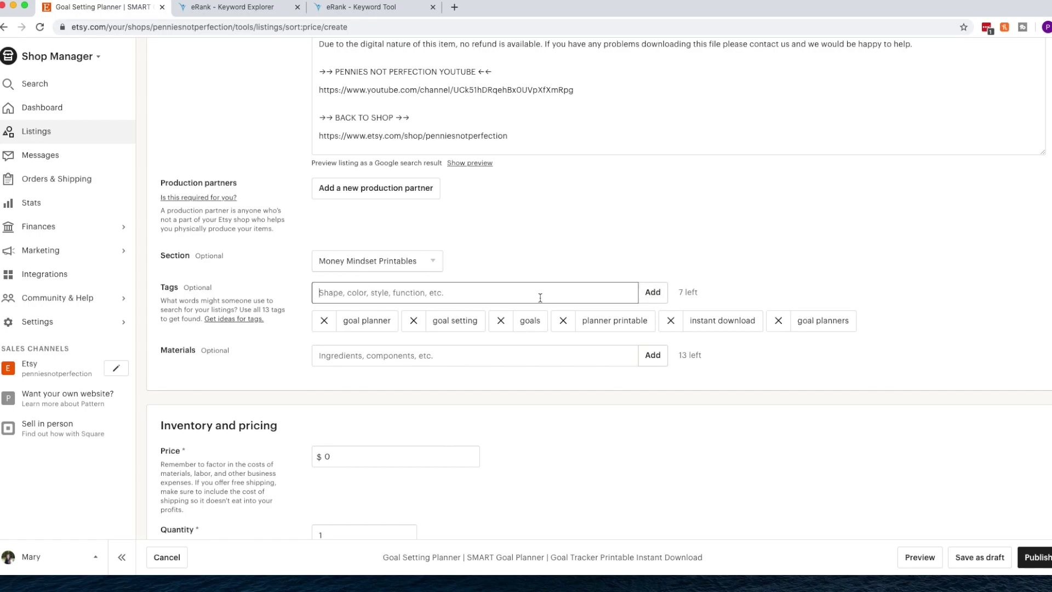
type("smart goals")
left_click(665, 291)
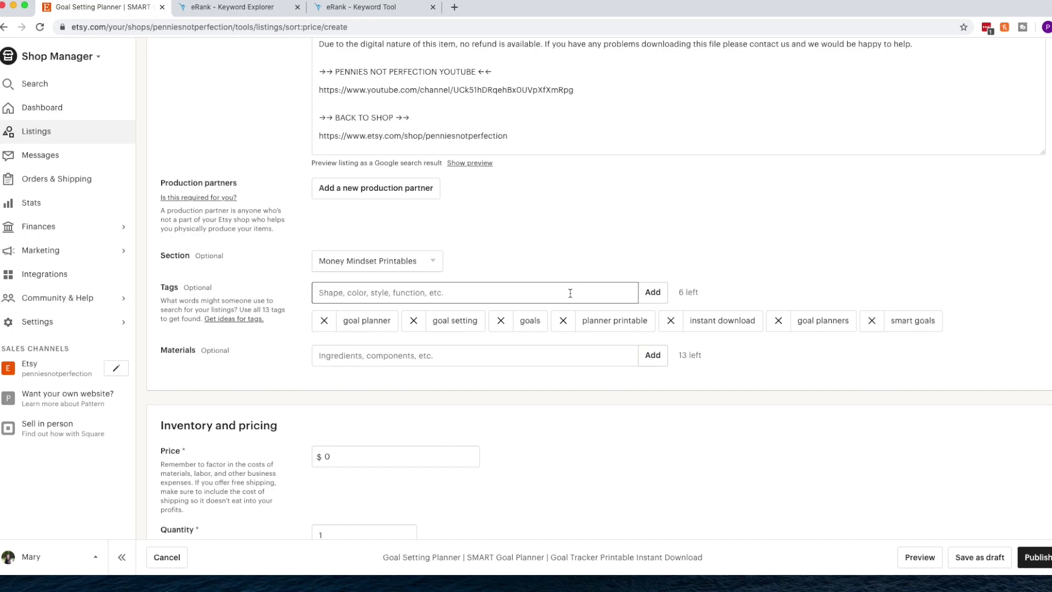
Step: Add the shop name as the tag penniesnotperfection, written without spaces, and add the tag goals printable
type("pennies not perfection,")
left_click(652, 291)
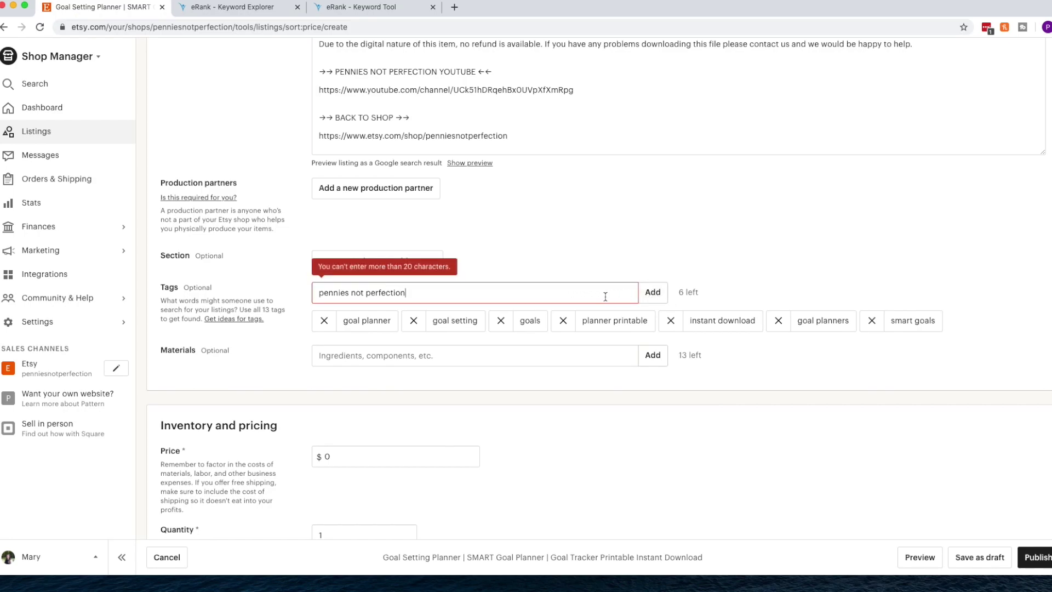
left_click(367, 294)
key("BackSpace")
left_click(349, 294)
key("BackSpace")
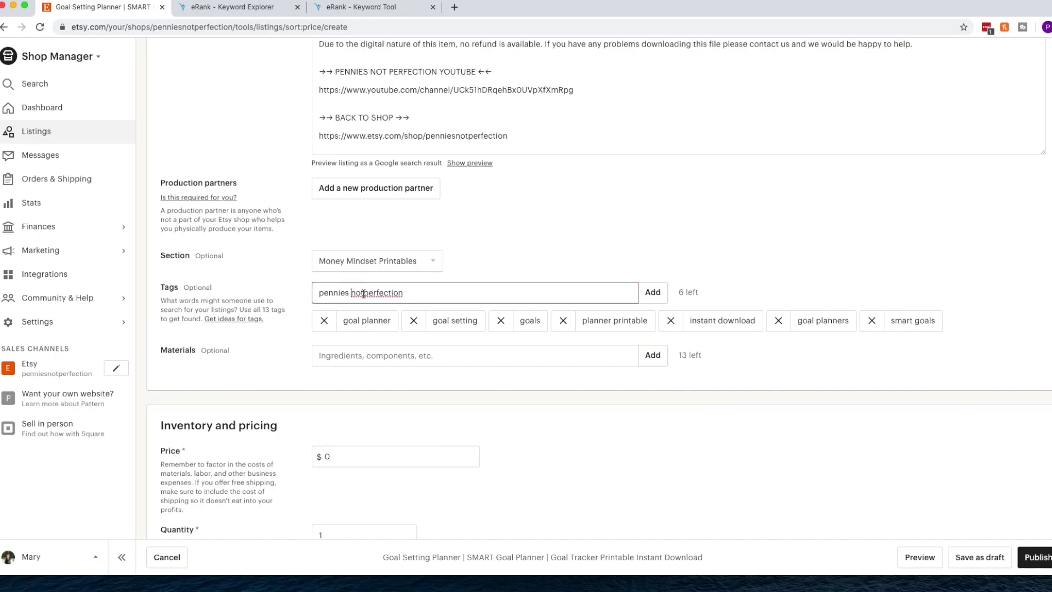
left_click(638, 294)
left_click(652, 292)
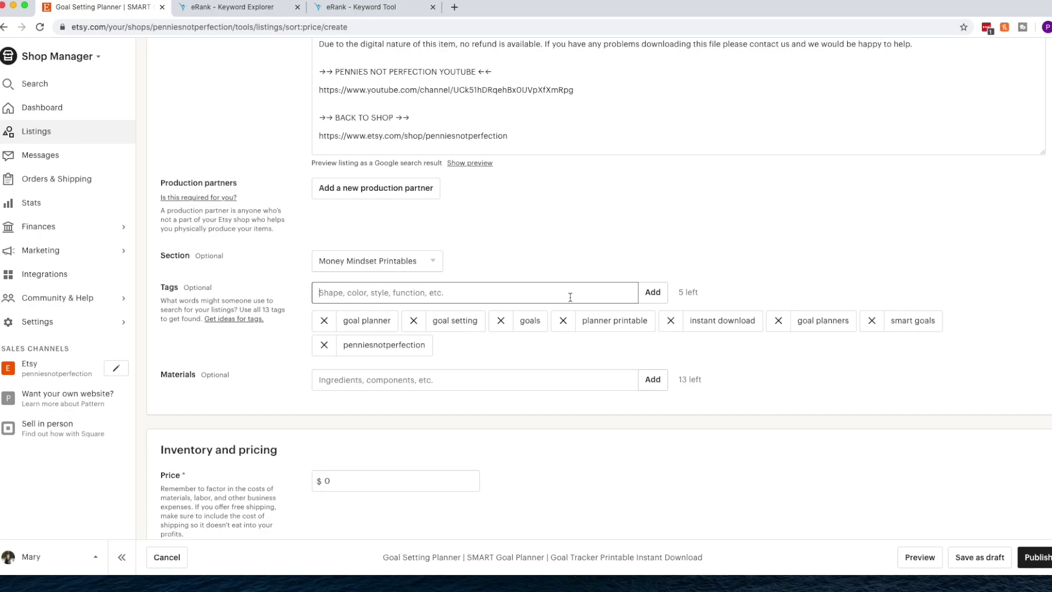
type("goals printab")
left_click(653, 291)
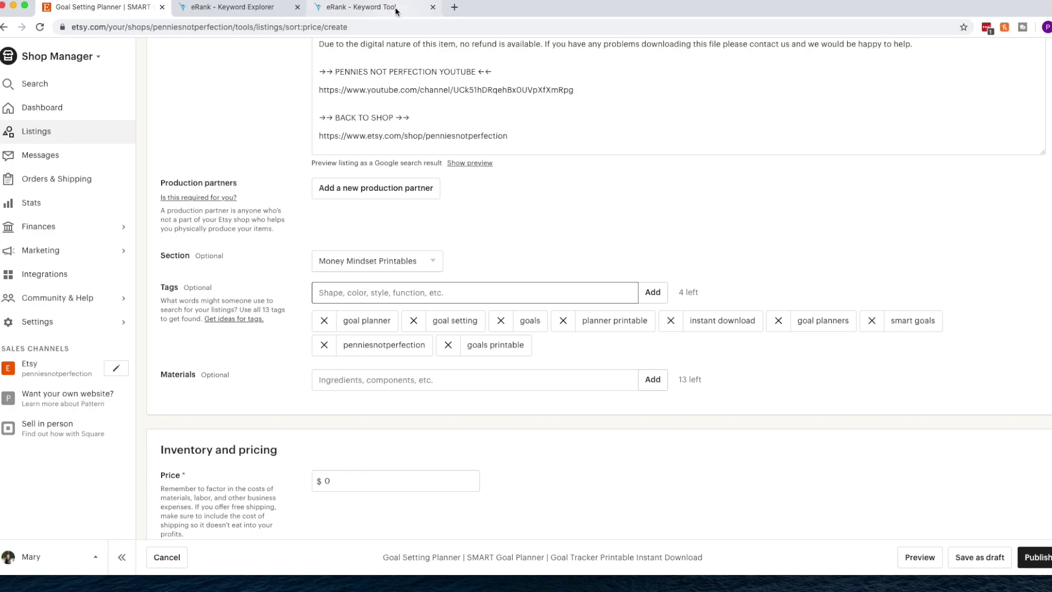
Step: Check the eRank tag list for goal setting planner and enter goals journal as a tag in the Etsy listing
left_click(372, 7)
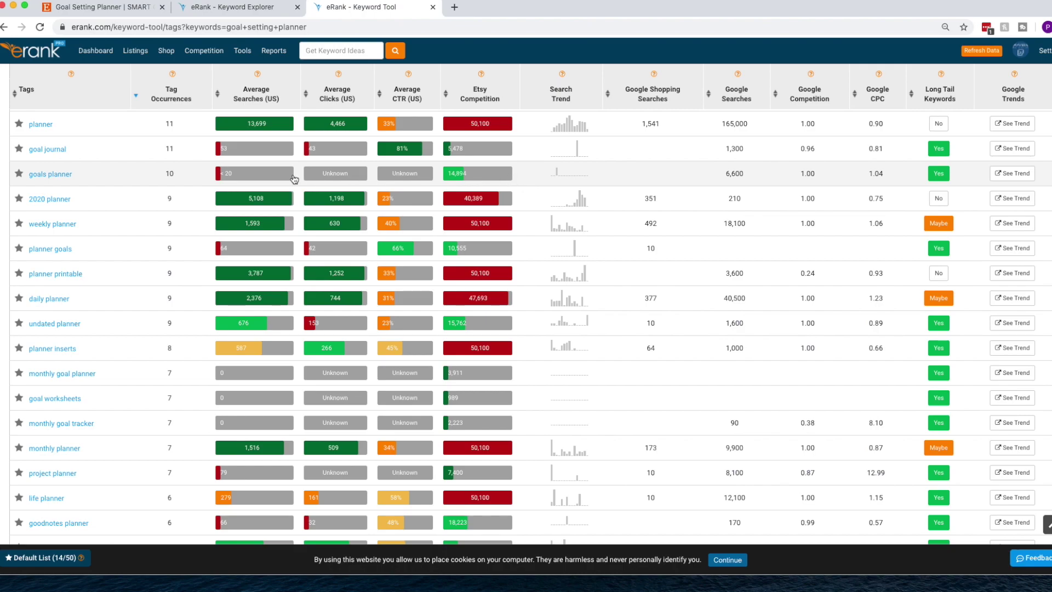
left_click(104, 7)
type("go")
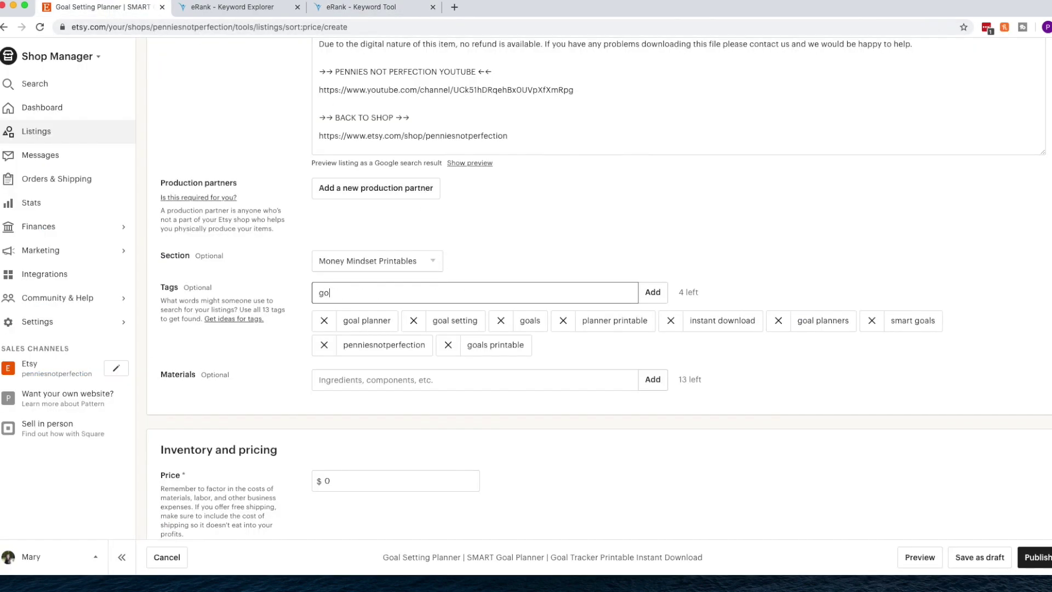
type("als joun")
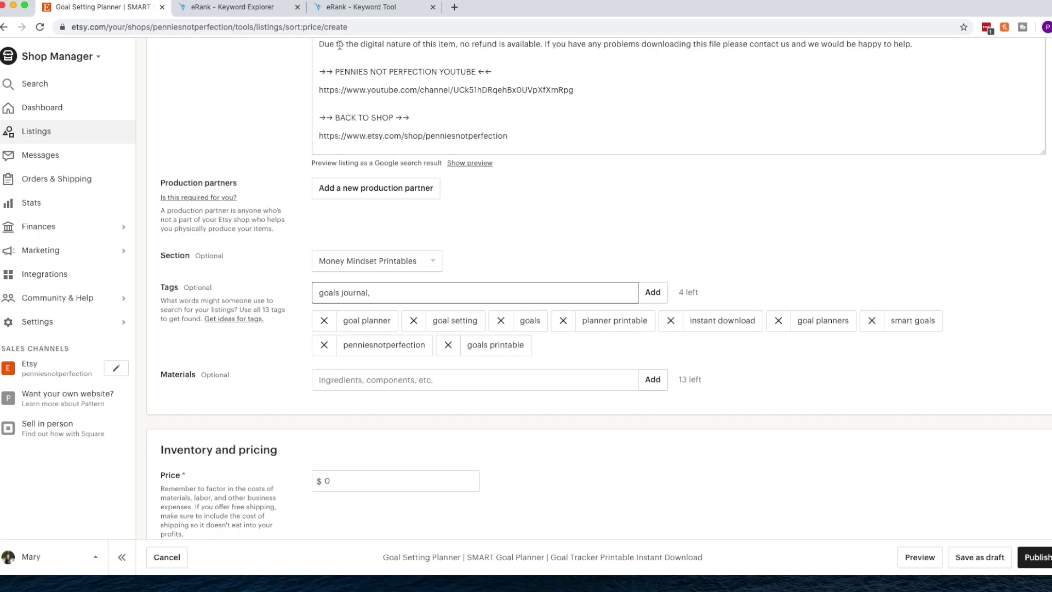
Step: Consult the top entries of the eRank tag list and add the tags goals journal and printable planner to the Etsy listing
left_click(359, 7)
scroll(152, 169, "up", 1)
scroll(150, 169, "up", 3)
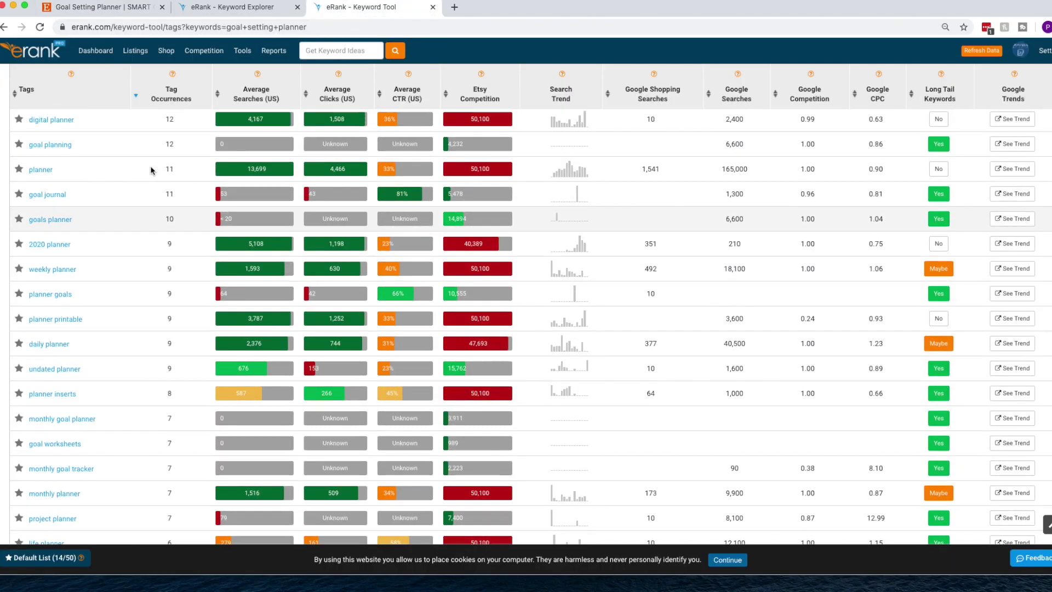
scroll(150, 181, "up", 1)
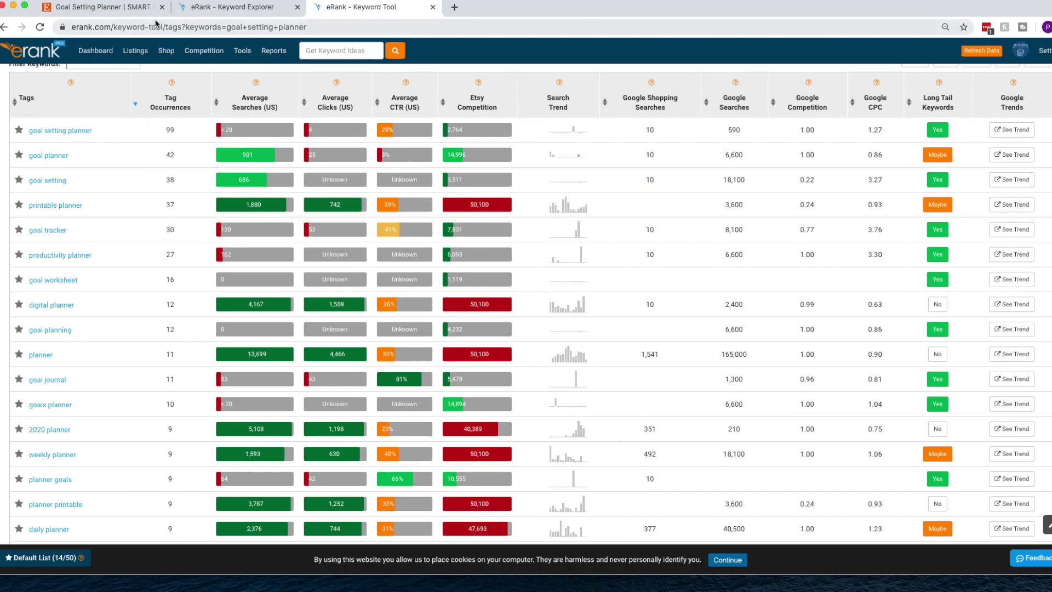
left_click(102, 8)
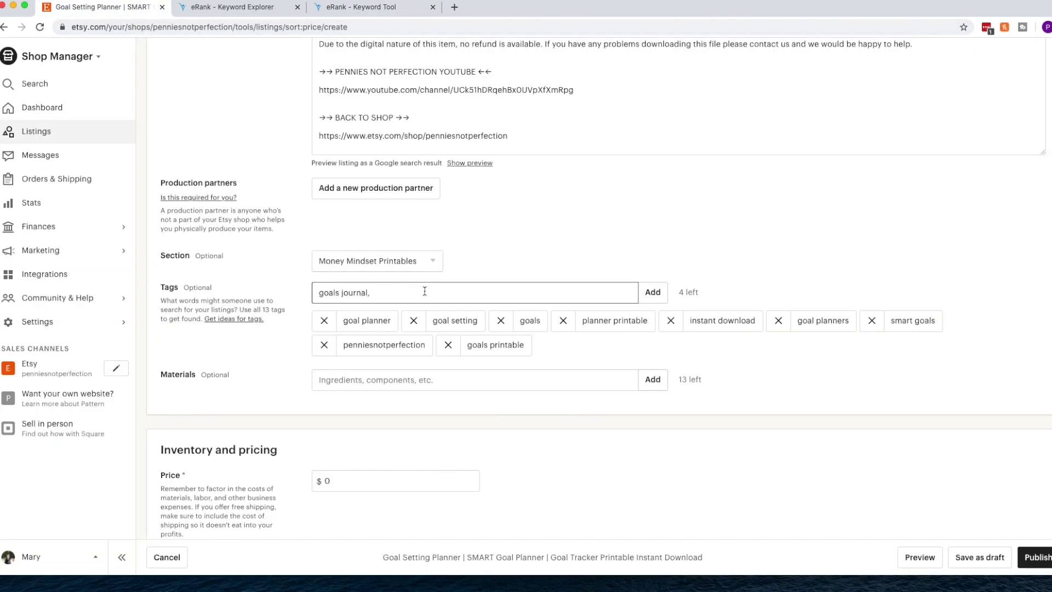
type("printable pl")
left_click(652, 292)
Step: Examine the eRank tag list for goal setting planner, comparing searches and competition for further tag ideas
left_click(372, 14)
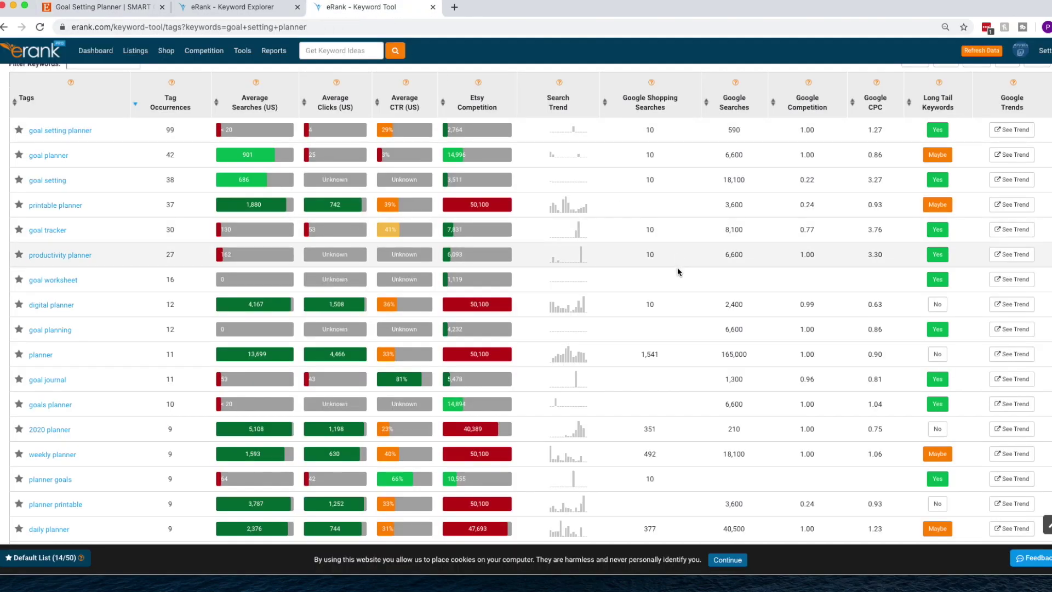
scroll(677, 266, "up", 8)
scroll(677, 272, "down", 8)
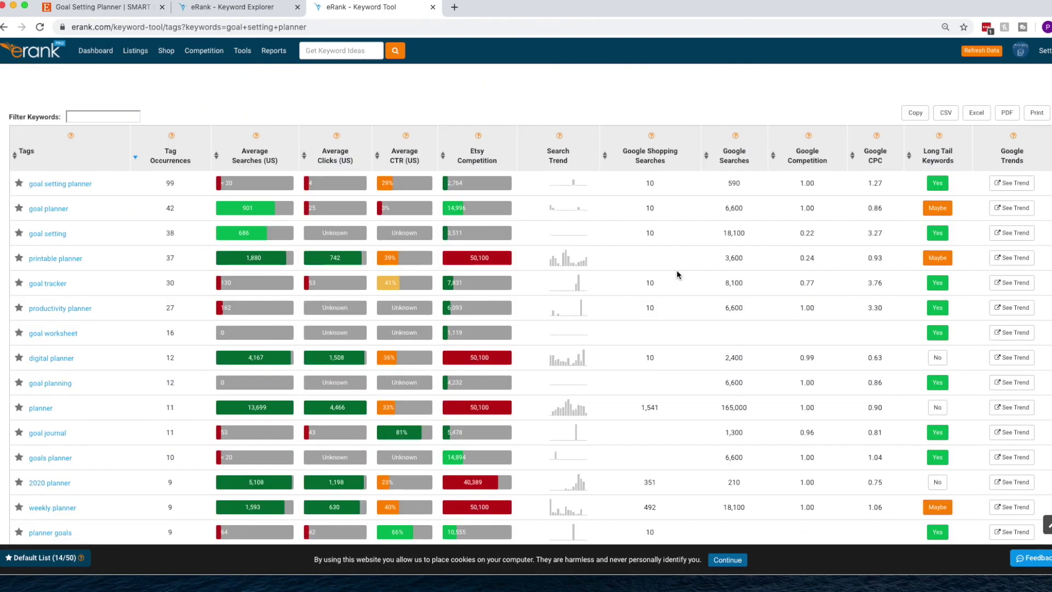
scroll(677, 273, "up", 7)
scroll(677, 272, "down", 7)
scroll(676, 271, "down", 6)
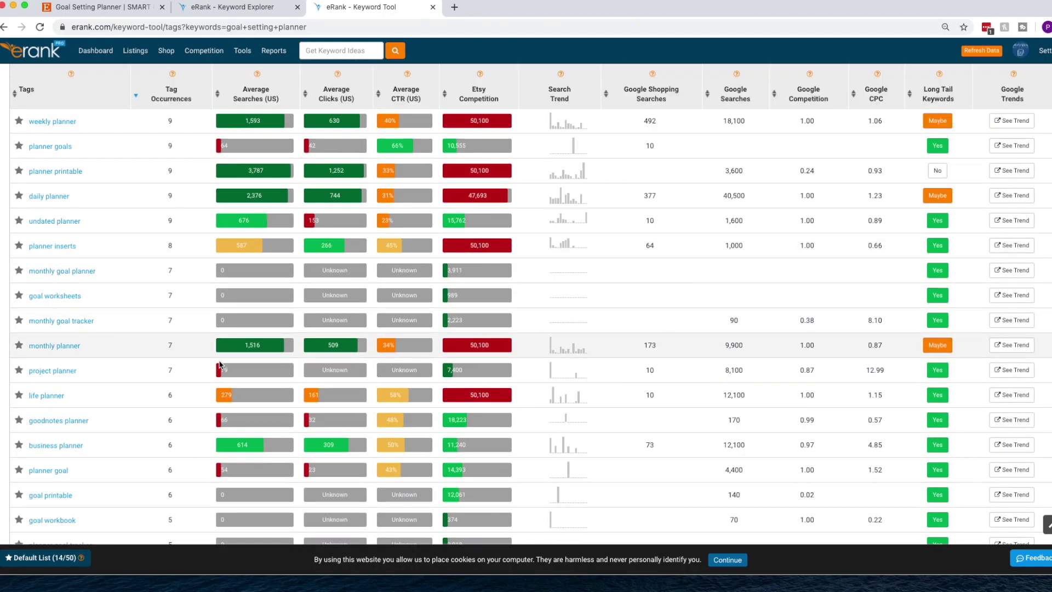
scroll(342, 360, "down", 2)
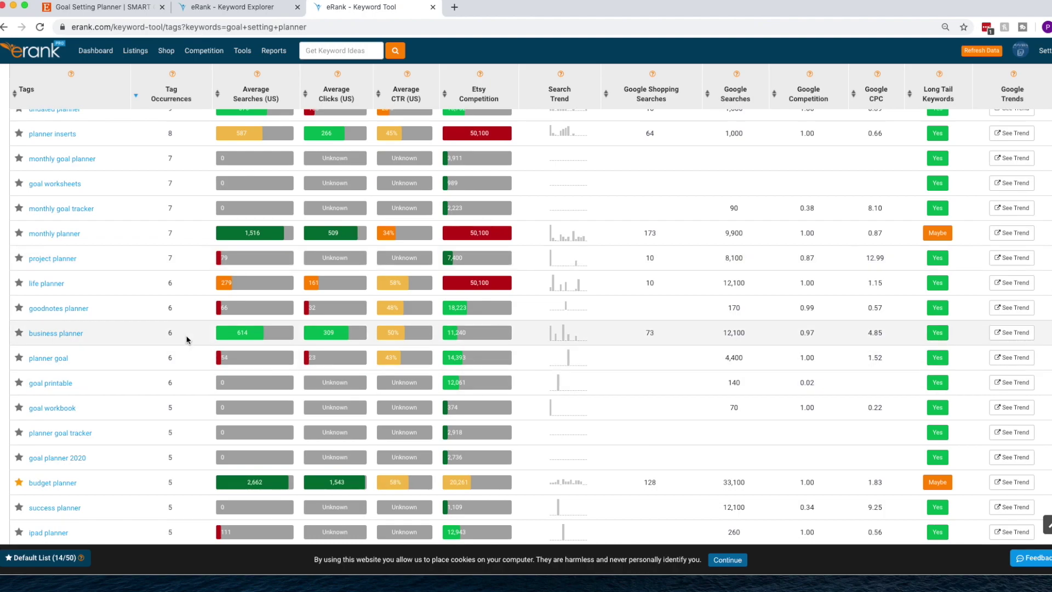
scroll(129, 359, "down", 2)
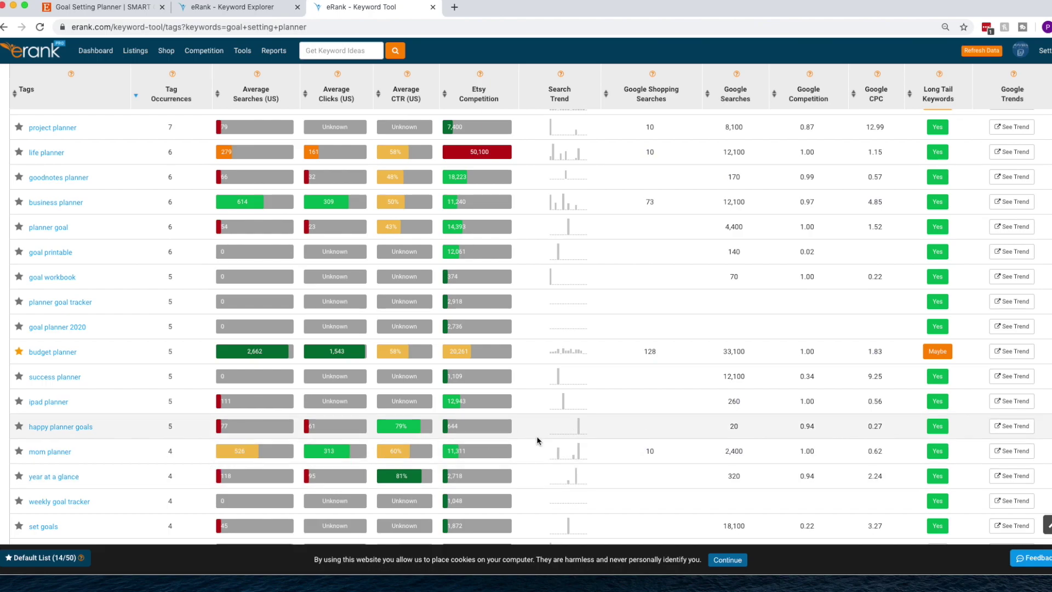
scroll(537, 436, "down", 4)
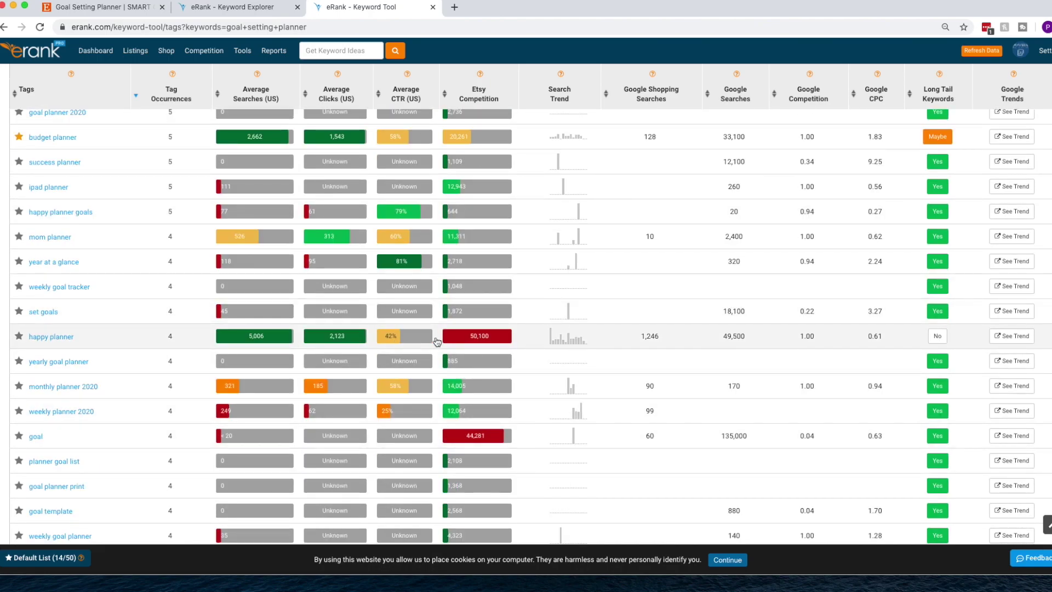
scroll(316, 342, "down", 4)
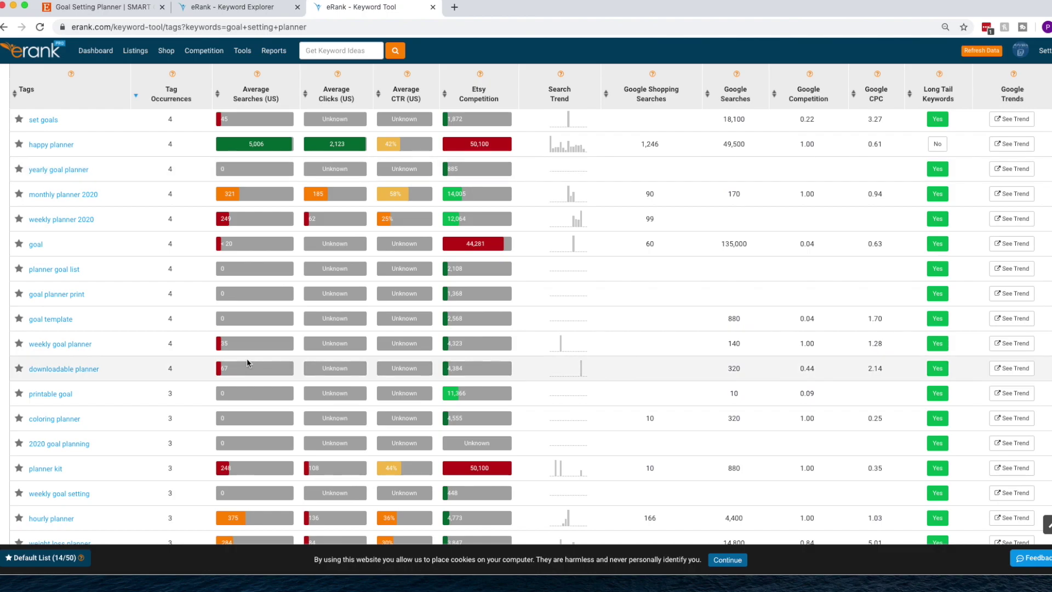
Step: Return to the Etsy listing and add the tag happy planner
left_click(130, 12)
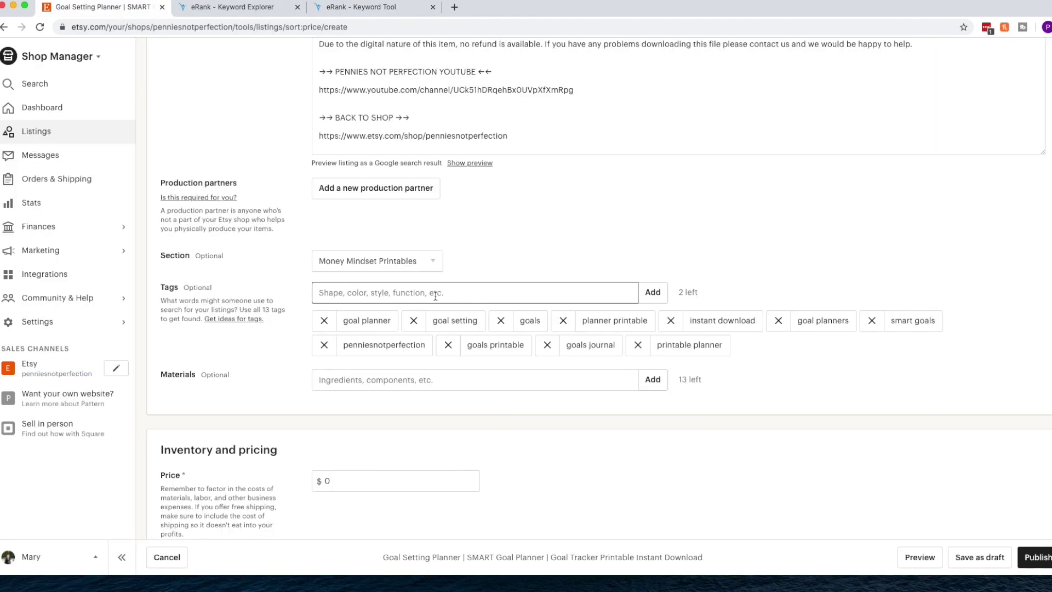
type("happy planner")
left_click(654, 295)
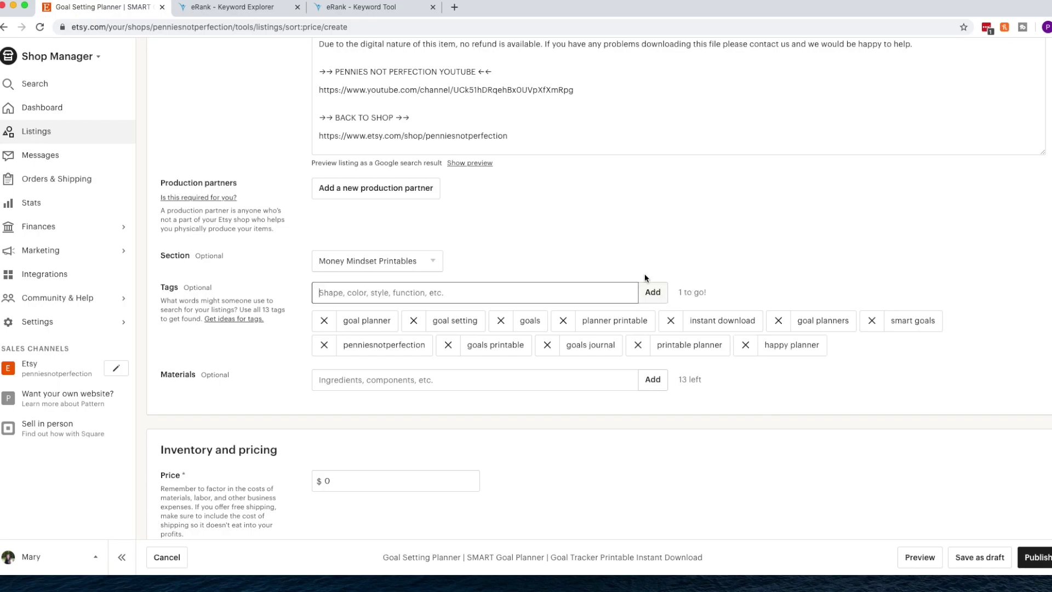
Step: Check further entries in the eRank tag list for goal setting planner and add goal digger as a tag in the Etsy listing
left_click(348, 7)
scroll(94, 263, "down", 2)
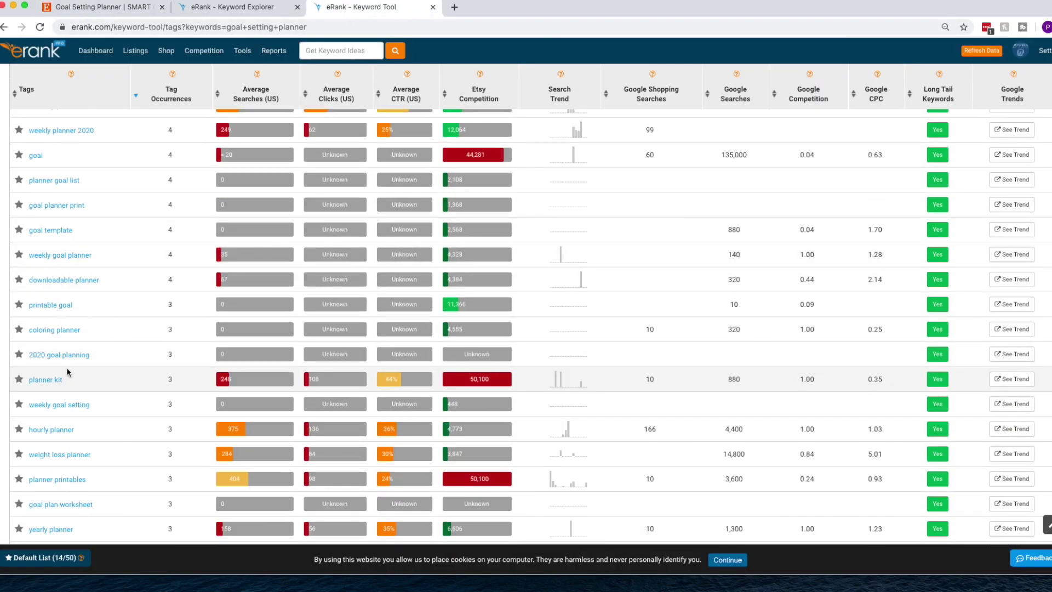
scroll(74, 428, "down", 1)
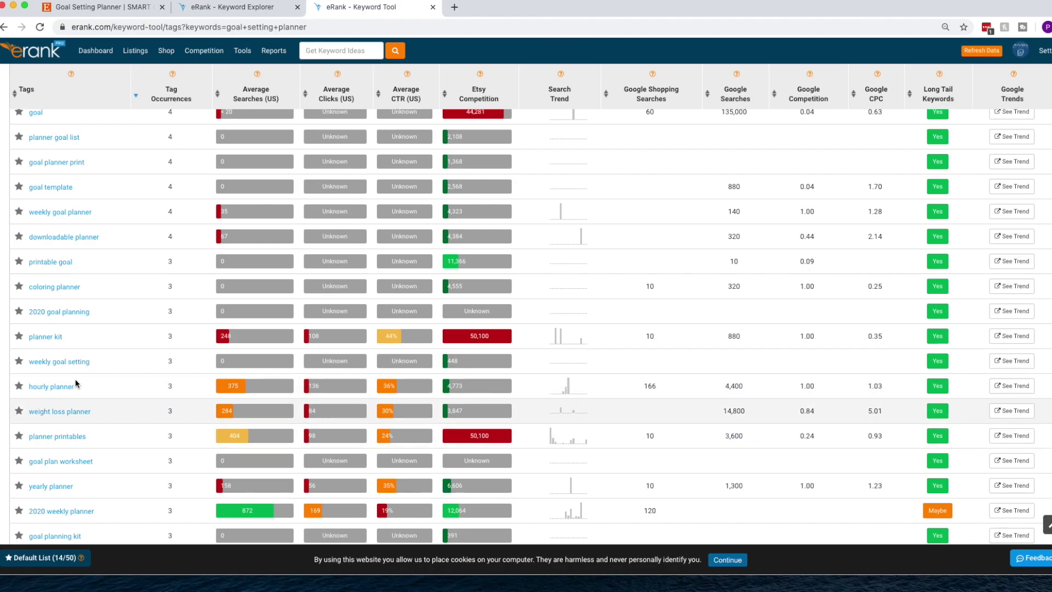
scroll(117, 457, "down", 4)
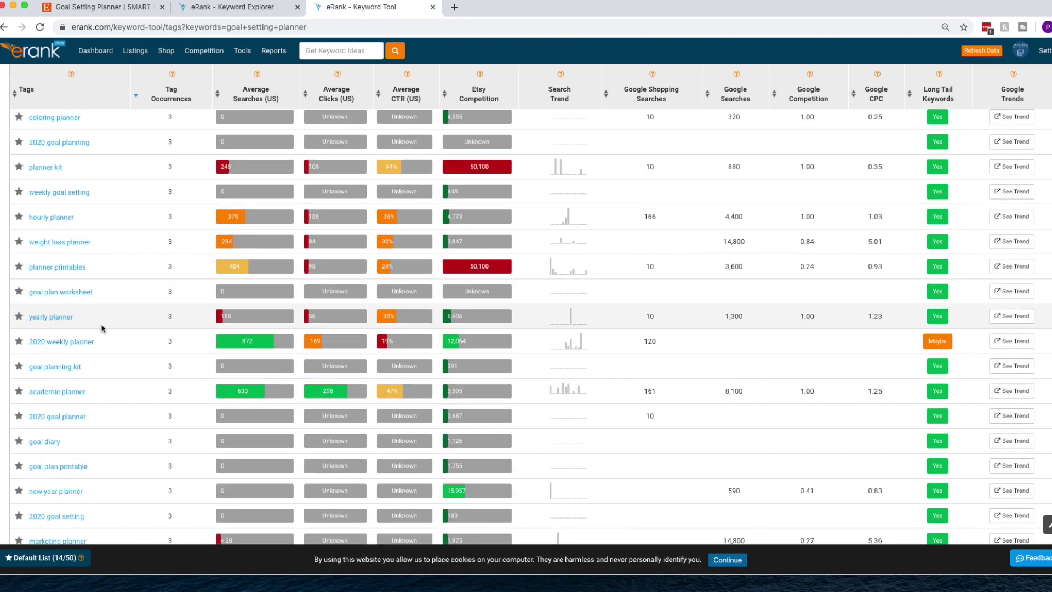
scroll(220, 323, "down", 2)
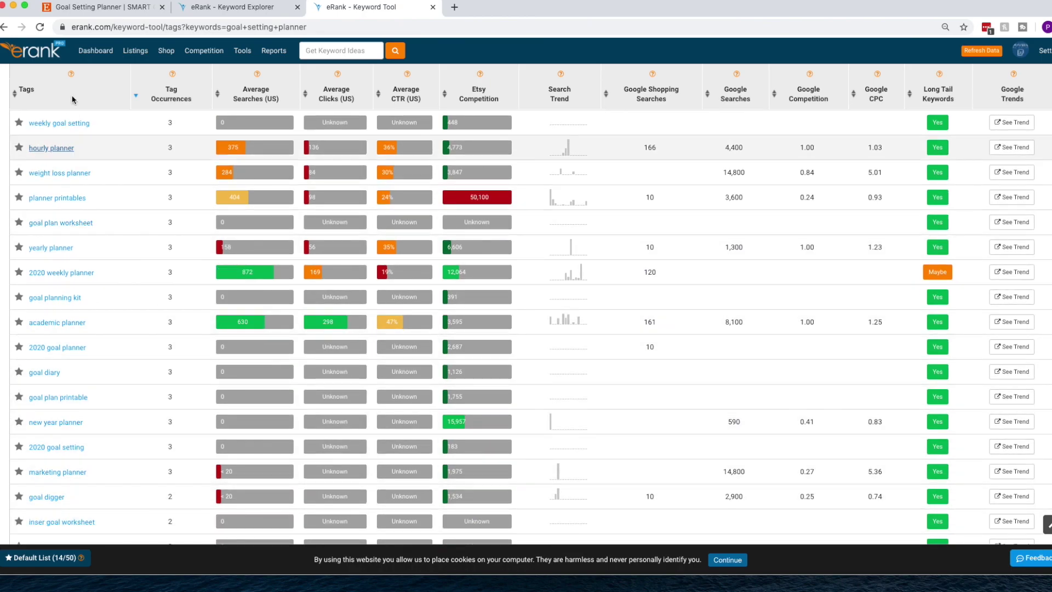
left_click(103, 7)
left_click(488, 291)
type("goal digger")
left_click(660, 291)
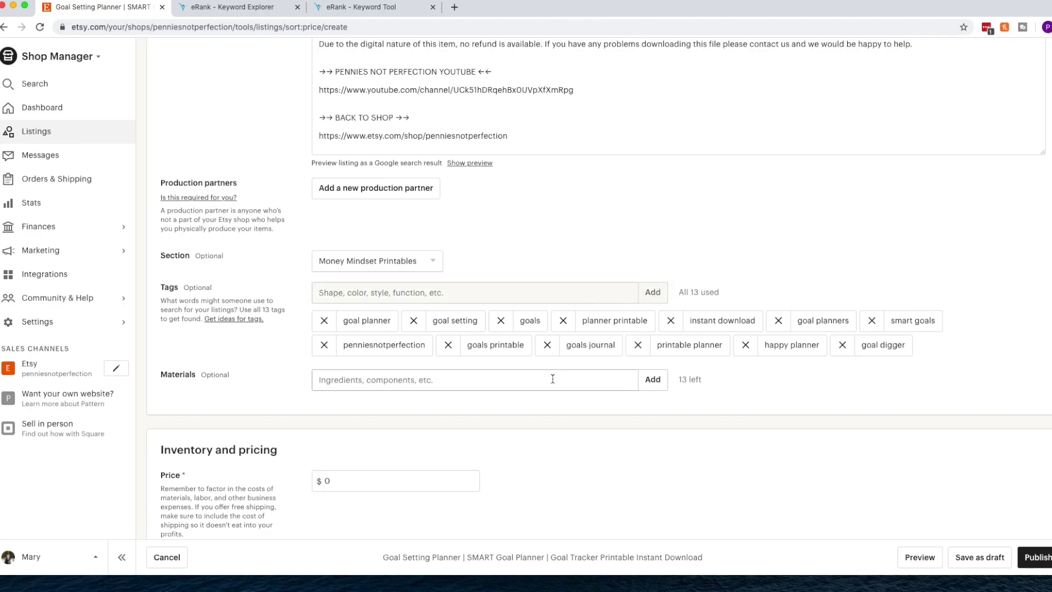
Step: Add pdf and digital as materials of the listing
scroll(552, 376, "down", 1)
left_click(516, 315)
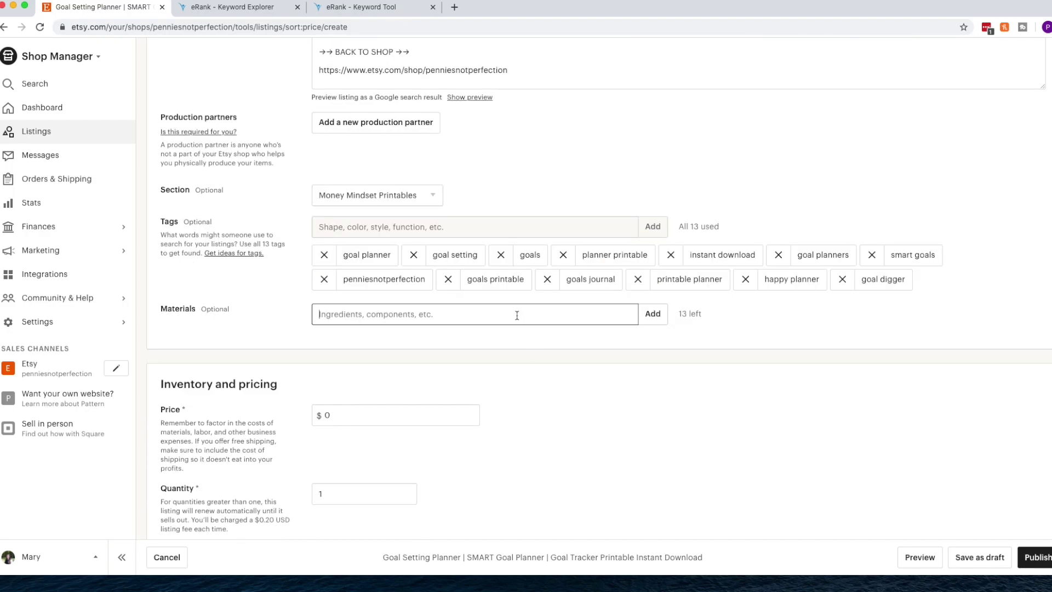
type("p")
key("super+a")
type("pdf")
key("Return")
type("dig")
key("Return")
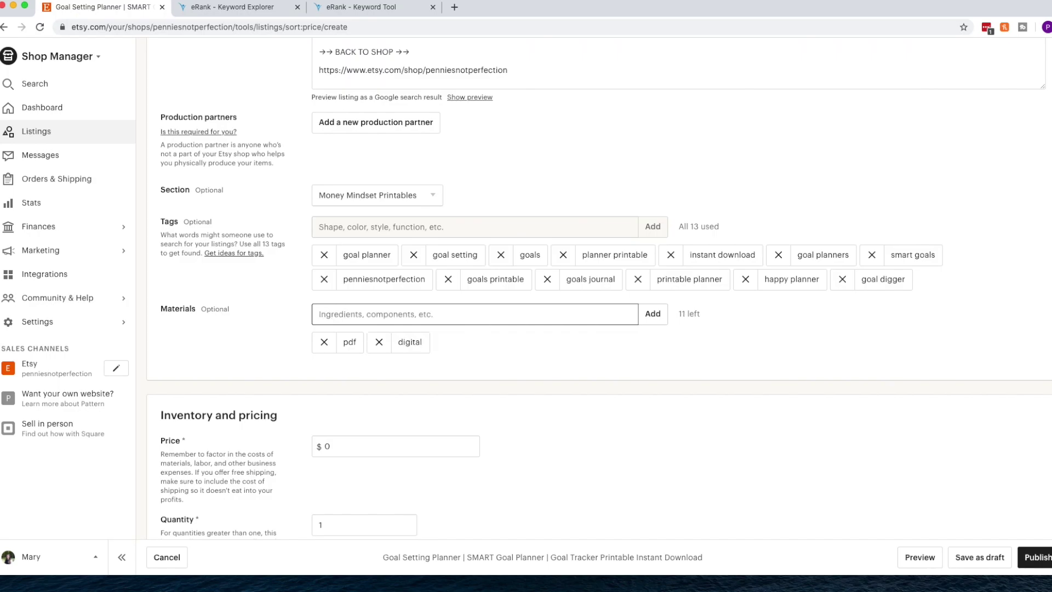
Step: Set the listing's price to $3.50 and its quantity to 999
scroll(563, 359, "down", 2)
left_click(460, 380)
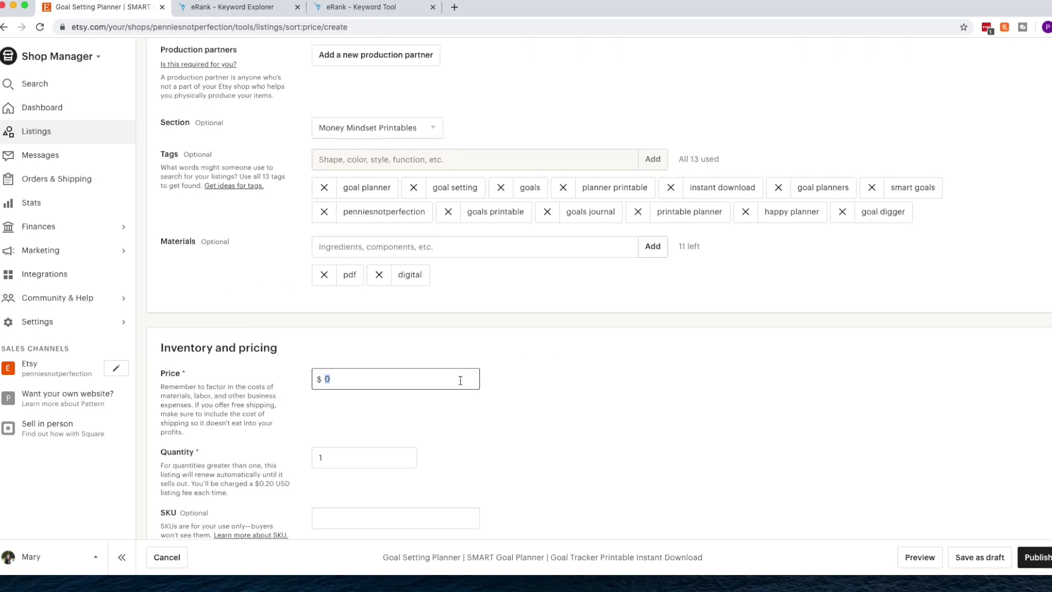
type("3.50")
scroll(461, 380, "down", 4)
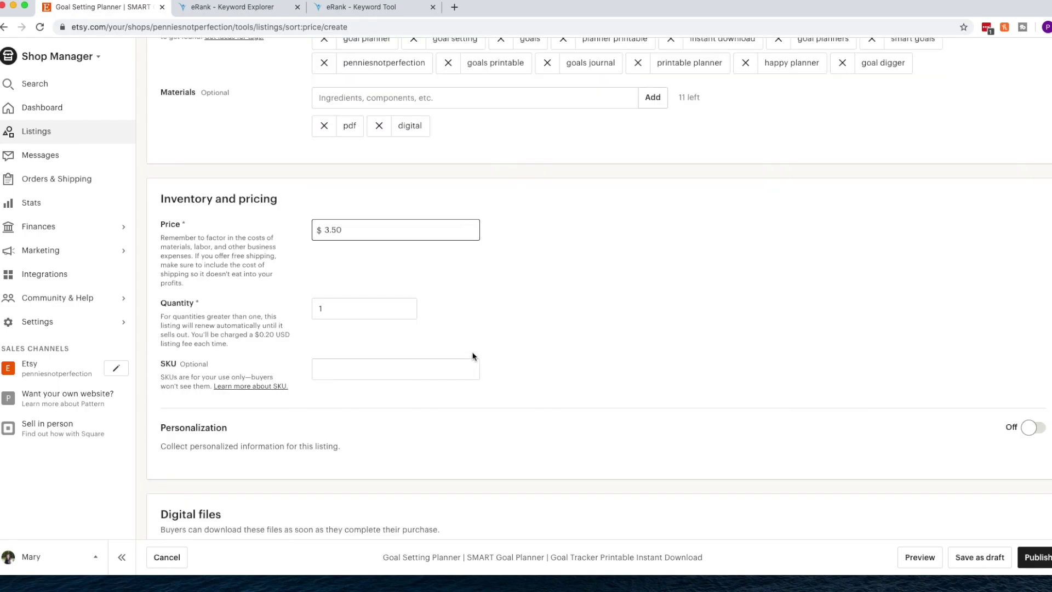
left_click(354, 316)
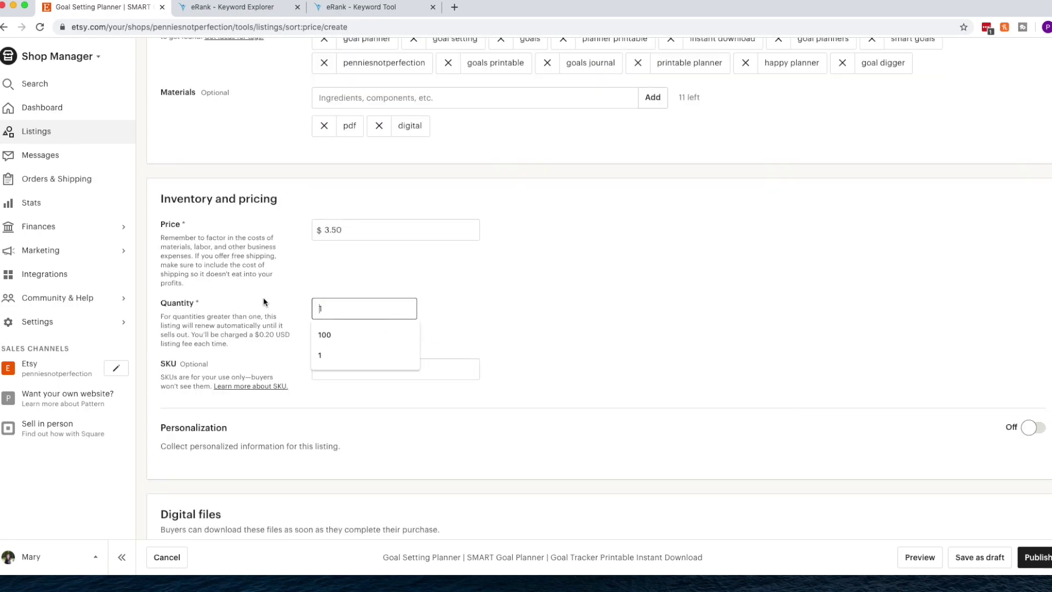
key("BackSpace")
type("999")
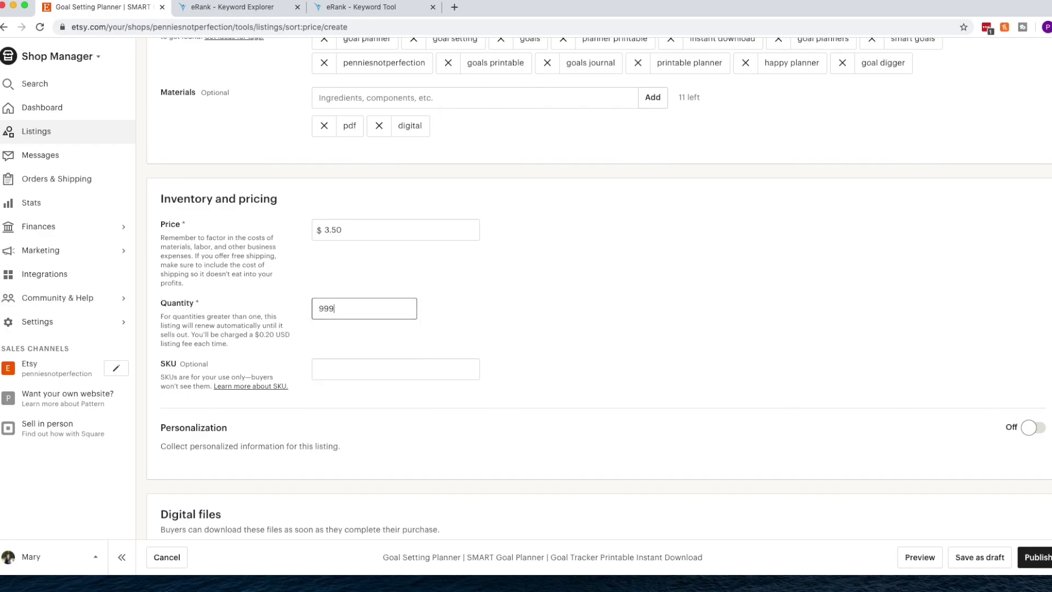
key("Tab")
scroll(502, 315, "down", 3)
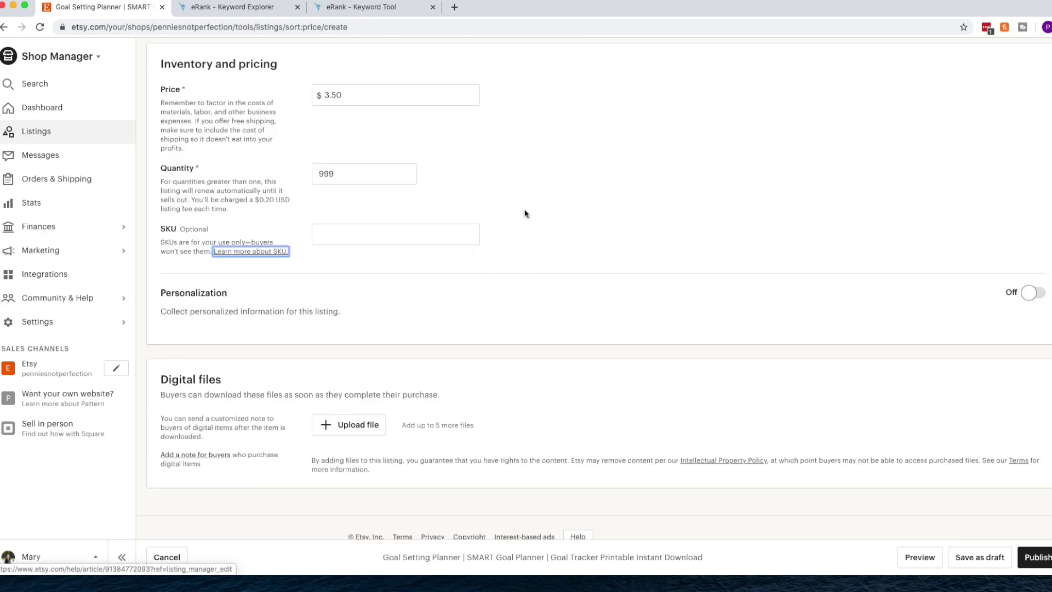
Step: Set the listing's category to Calendars & Planners under Paper & Party Supplies
scroll(783, 322, "up", 9)
scroll(567, 370, "up", 15)
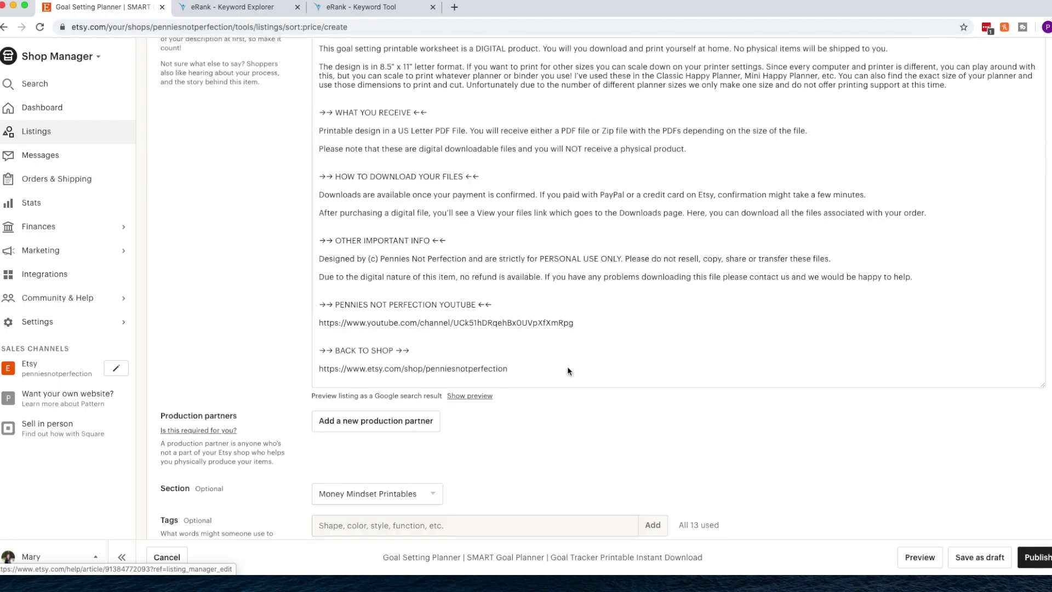
left_click(418, 352)
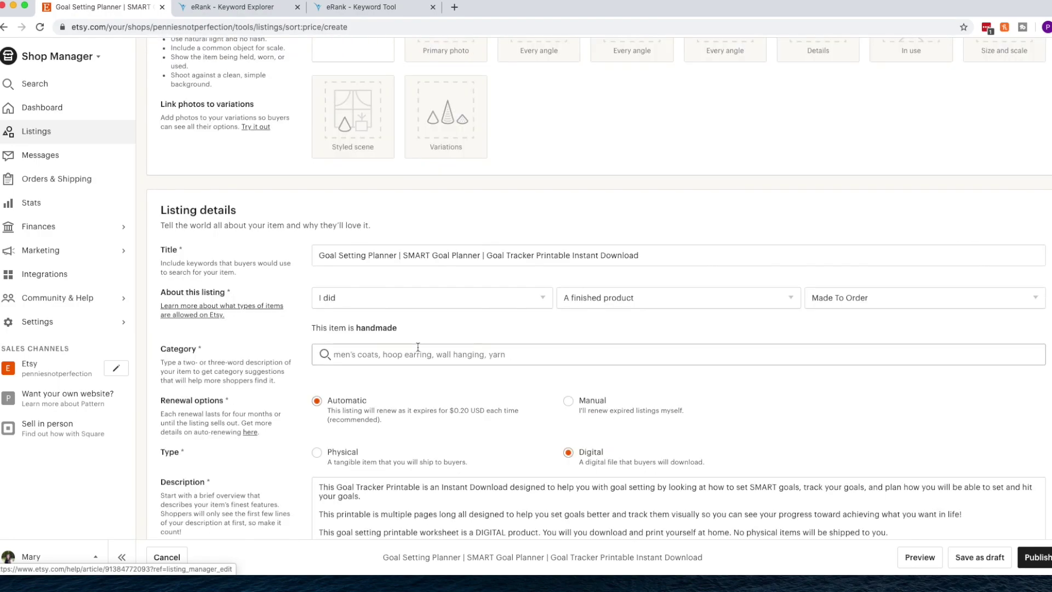
left_click(391, 382)
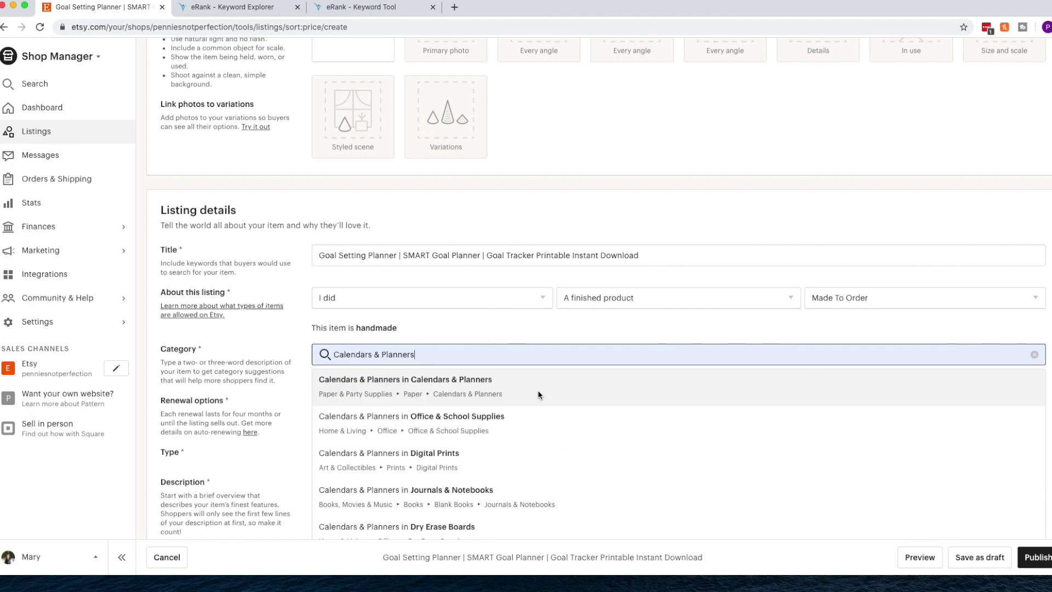
left_click(538, 393)
Step: Set the listing's primary color to White
scroll(536, 400, "down", 2)
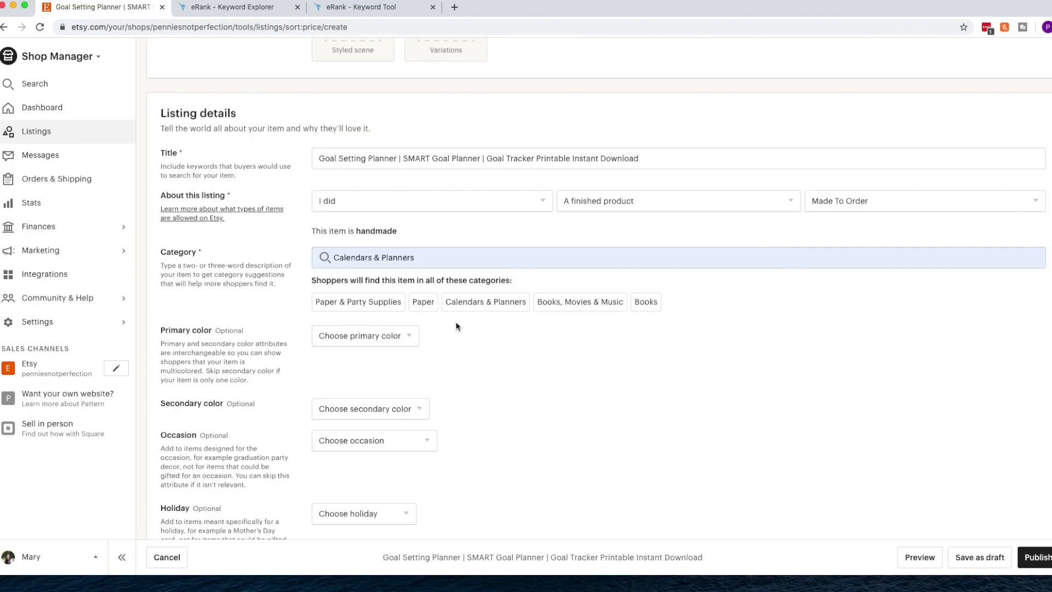
left_click(377, 335)
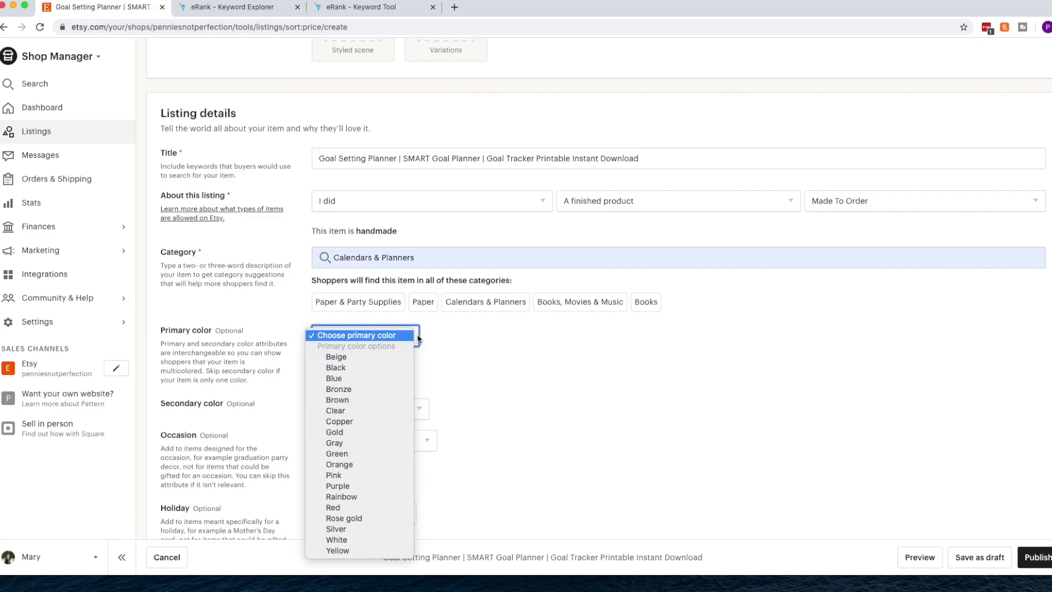
left_click(382, 539)
Step: Look through the available secondary color, occasion and holiday options for the listing without choosing any
scroll(478, 381, "down", 1)
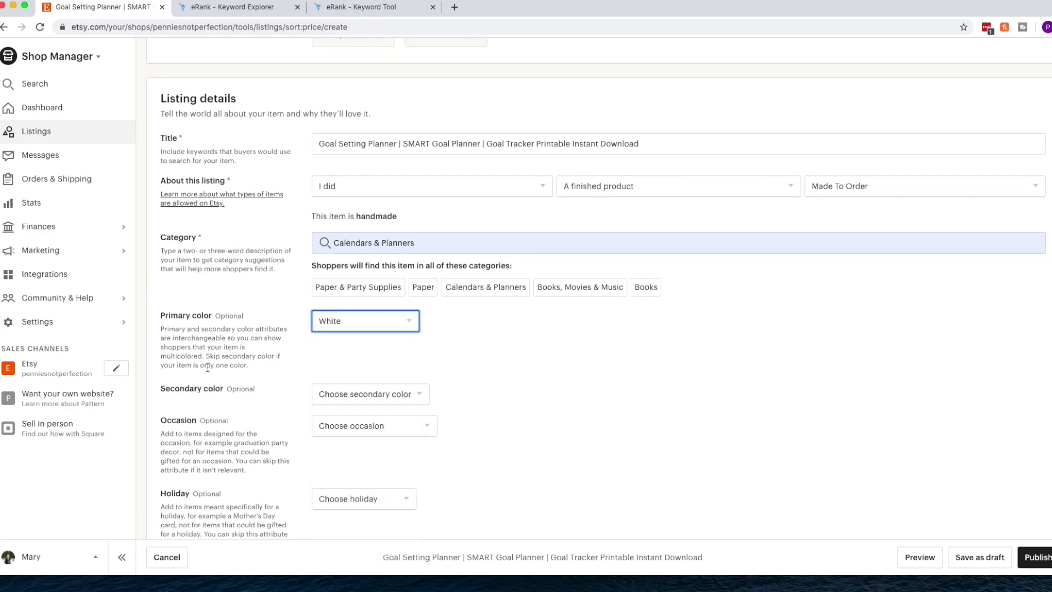
left_click(398, 392)
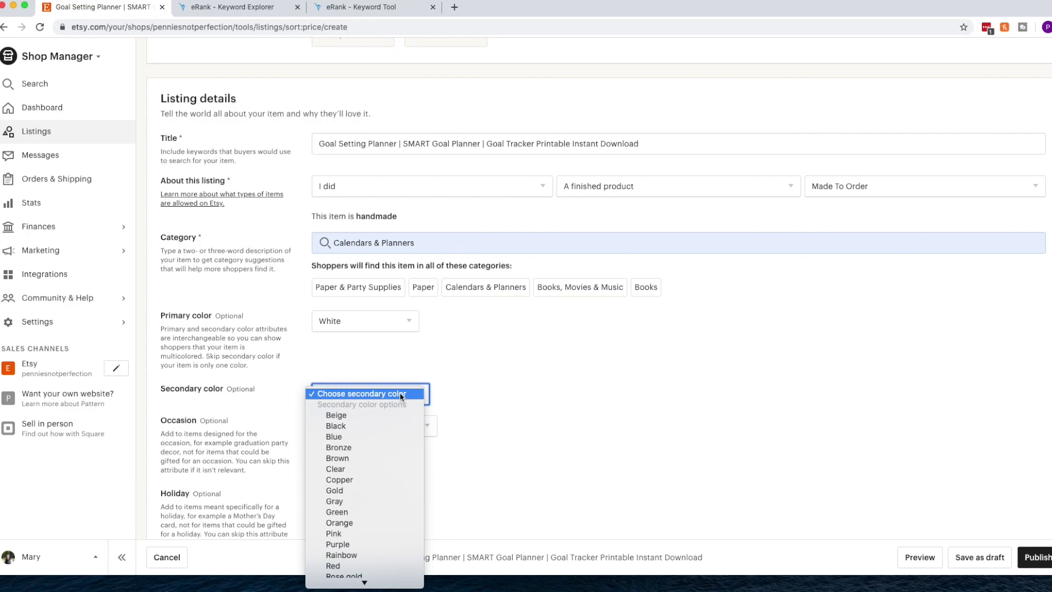
scroll(390, 489, "down", 2)
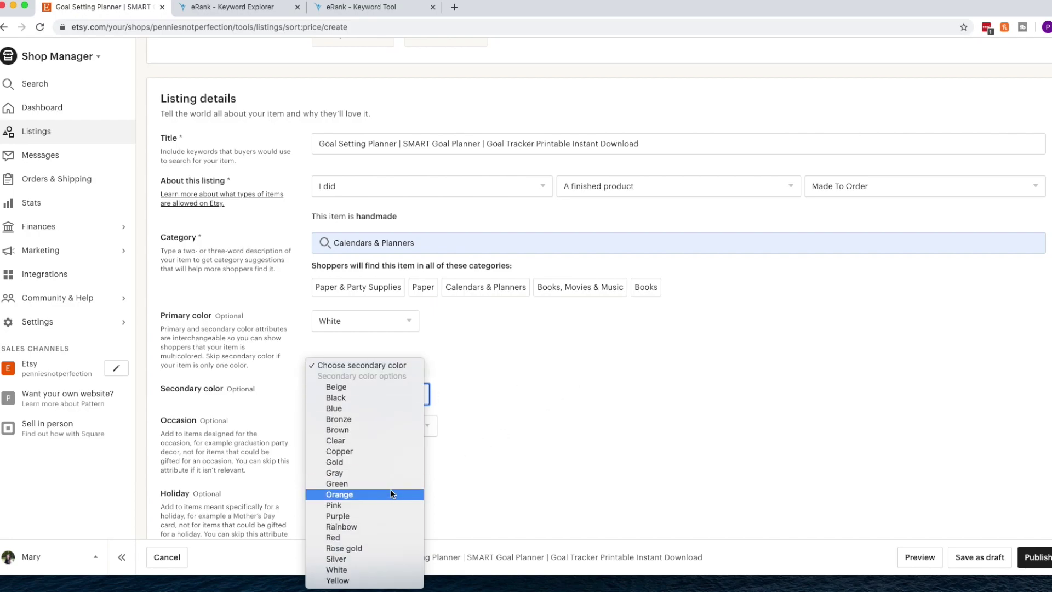
left_click(530, 405)
scroll(538, 394, "down", 4)
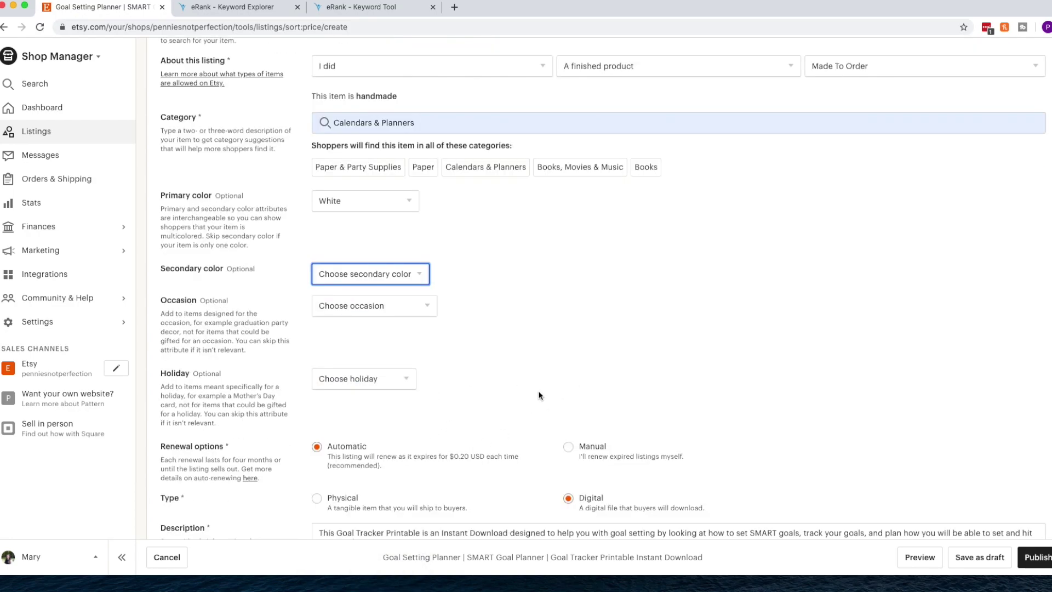
left_click(427, 305)
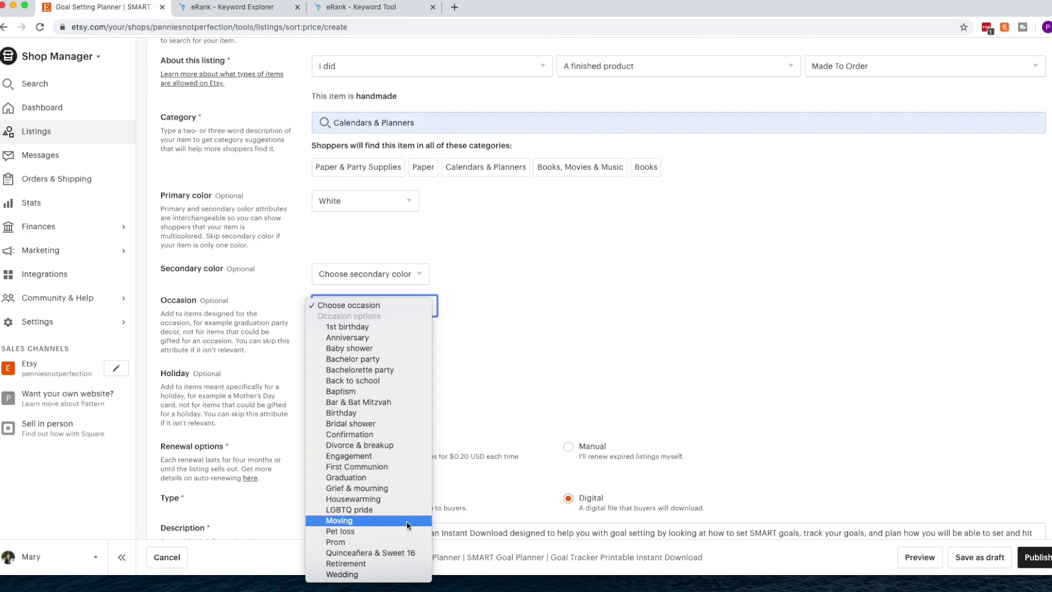
left_click(518, 278)
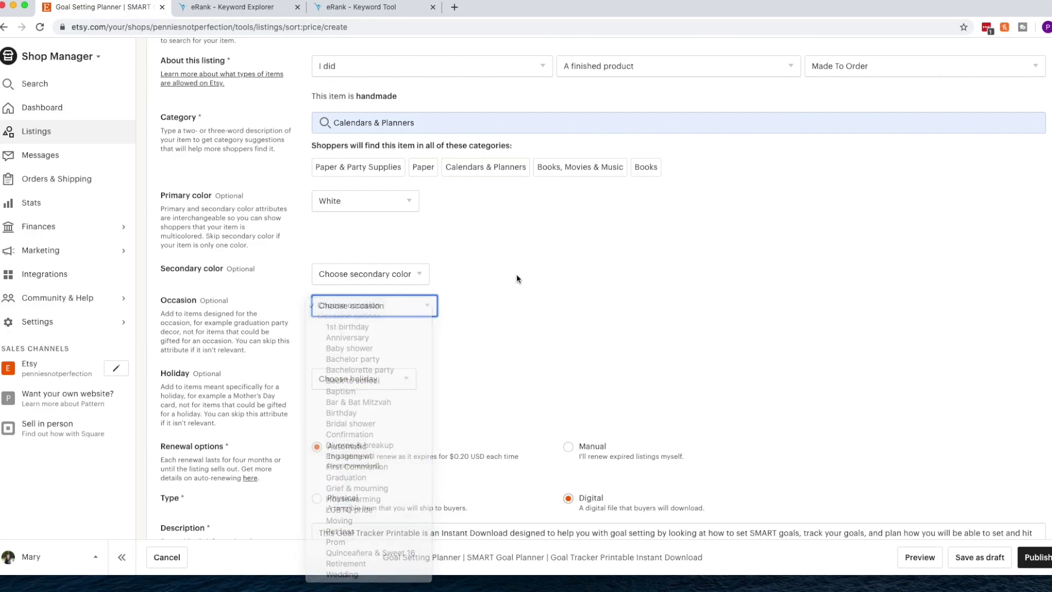
left_click(399, 380)
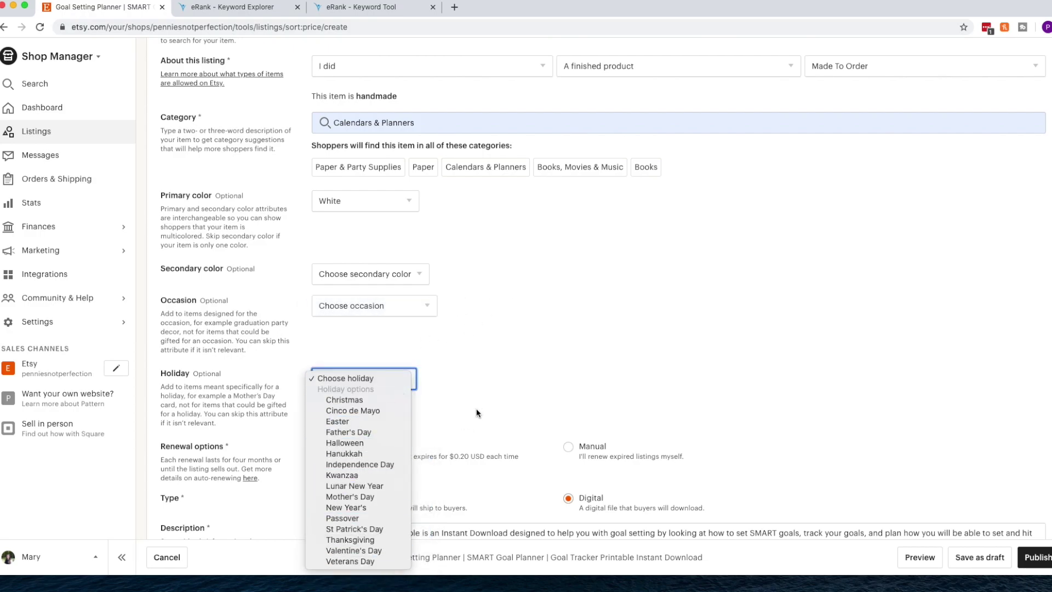
left_click(557, 317)
Step: In Finder, preview the pages of the Goal Setting Workbook Black PDF
scroll(721, 364, "down", 20)
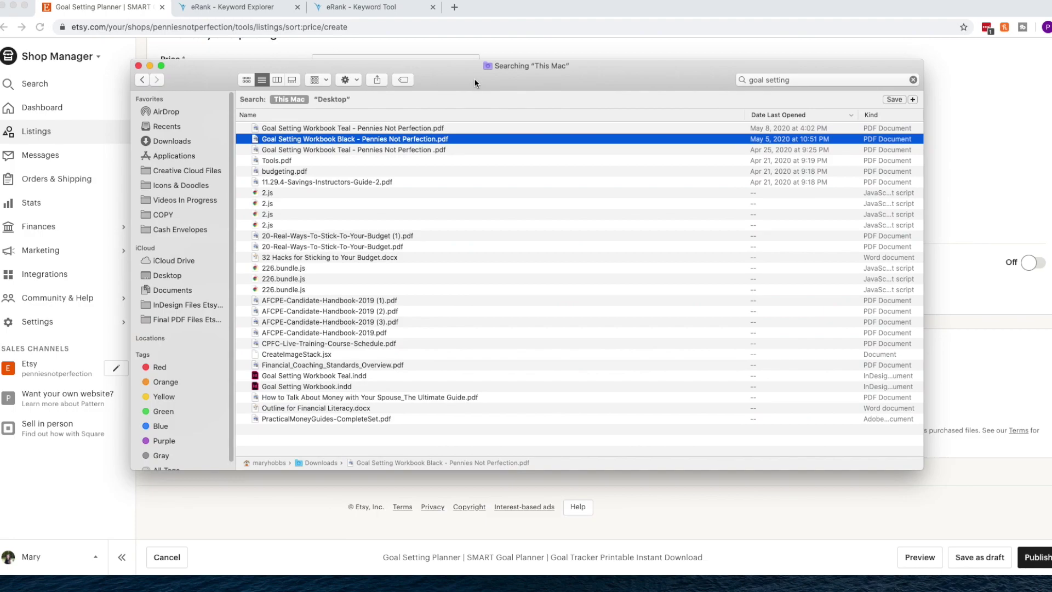
key("space")
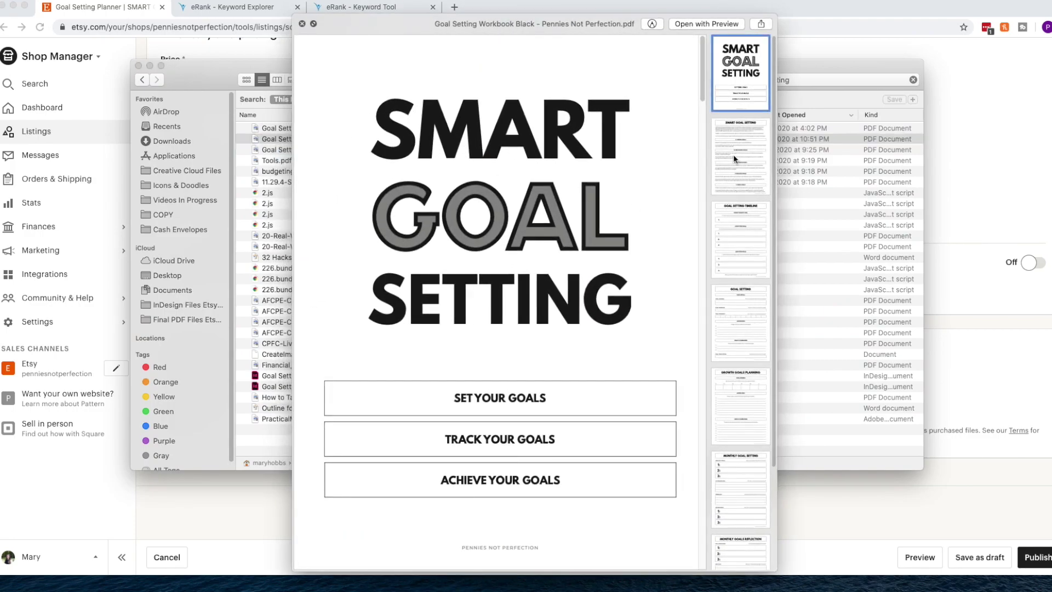
left_click(733, 154)
left_click(751, 248)
left_click(749, 342)
left_click(754, 398)
left_click(745, 477)
left_click(742, 521)
left_click(745, 521)
key("space")
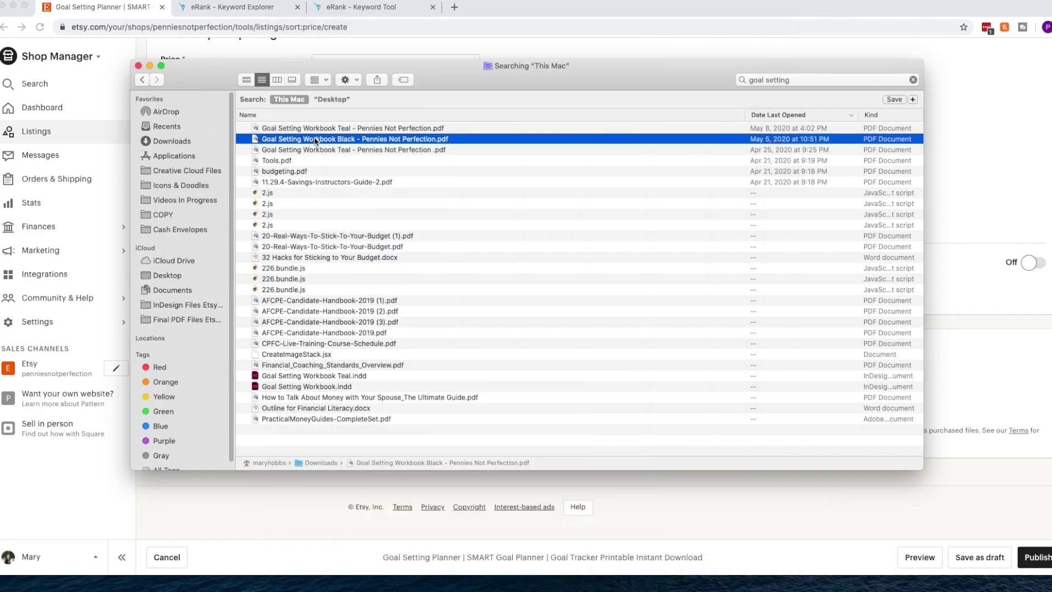
Step: Upload the Goal Setting Workbook Teal and Goal Setting Workbook Black PDFs from Finder as the listing's digital files
left_click(328, 128)
left_click(333, 140, "shift")
left_click_drag(340, 66, 761, 47)
left_click_drag(729, 120, 332, 397)
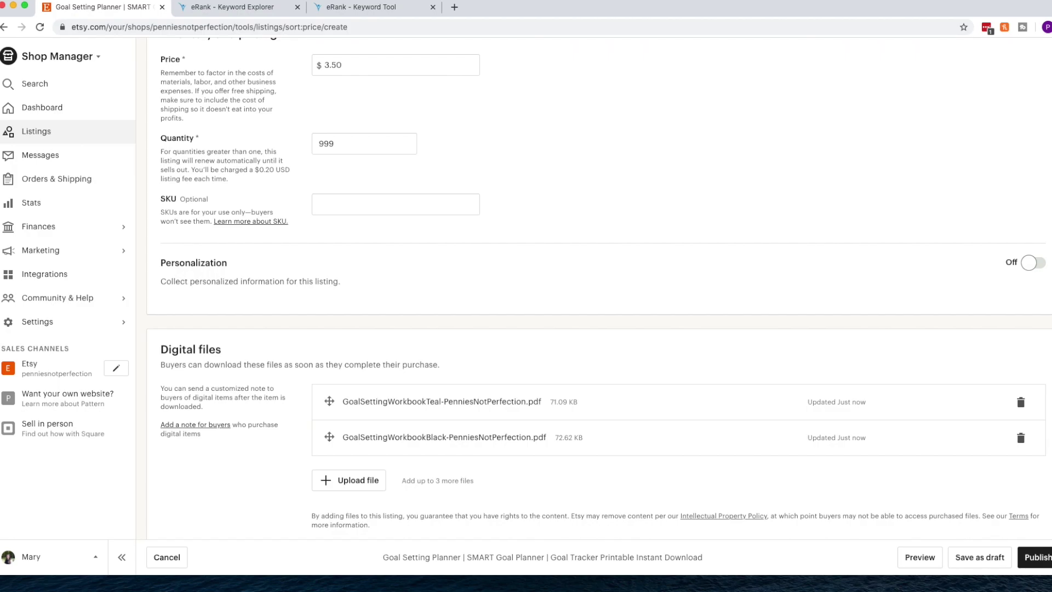
Step: Switch to Finder, preview pages of the Goal Setting Workbook Teal PDF, and return to the Etsy listing
key("super+Tab")
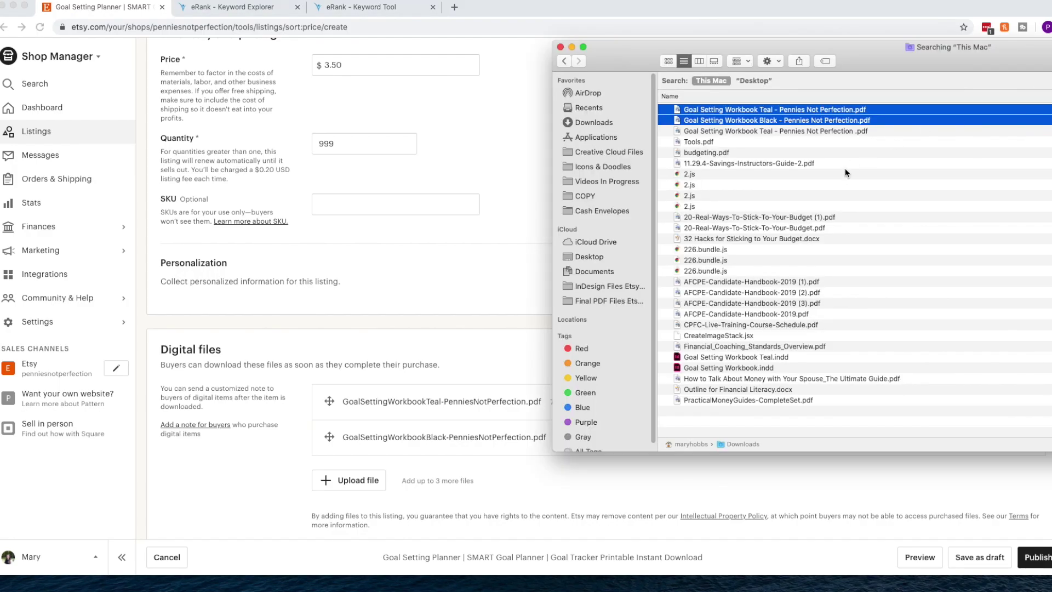
left_click(845, 173)
left_click(786, 112)
key("space")
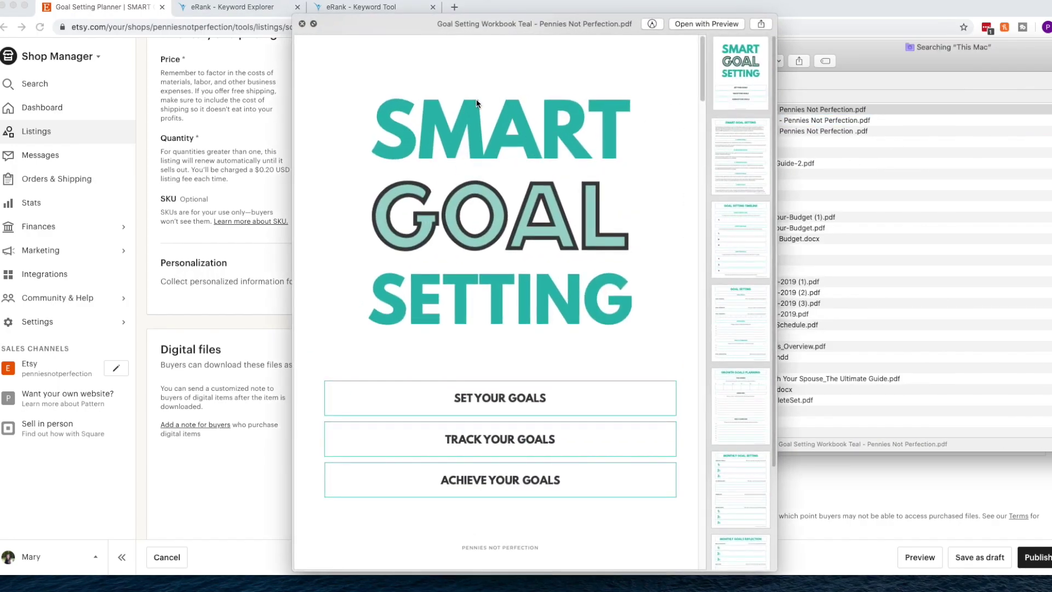
left_click(751, 171)
left_click(751, 257)
left_click(748, 338)
left_click(744, 92)
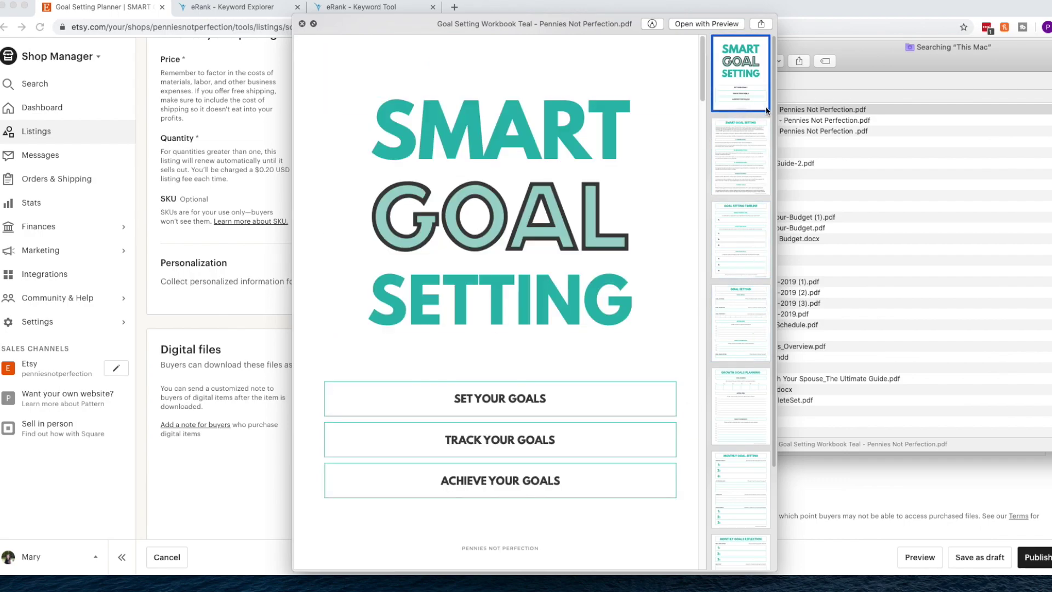
left_click(302, 24)
left_click(498, 137)
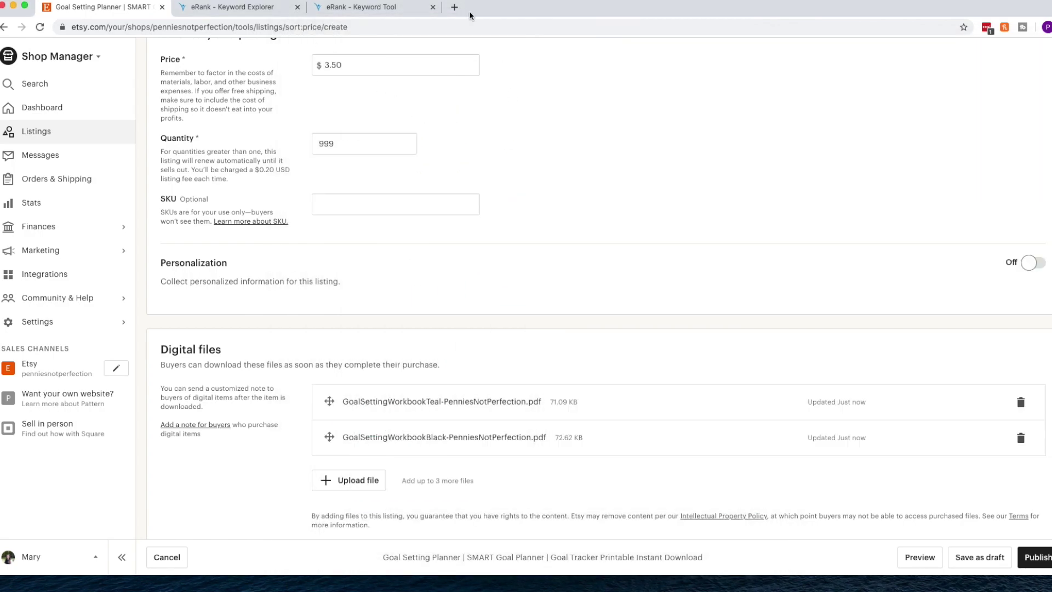
Step: Open canva.com in a new browser tab and go to the existing designs on its home page
left_click(453, 8)
type("canva.com")
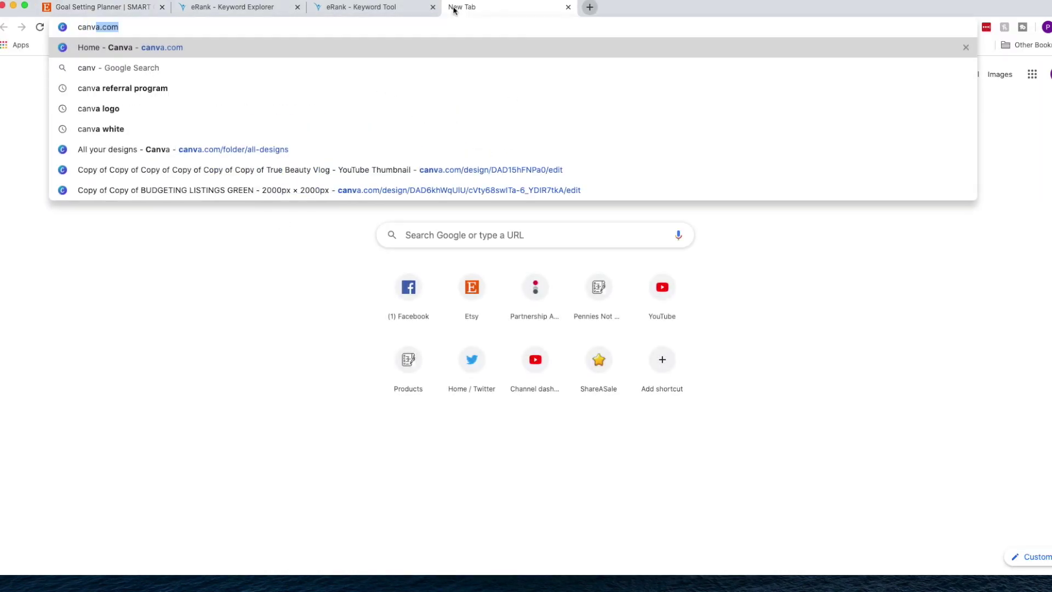
key("Return")
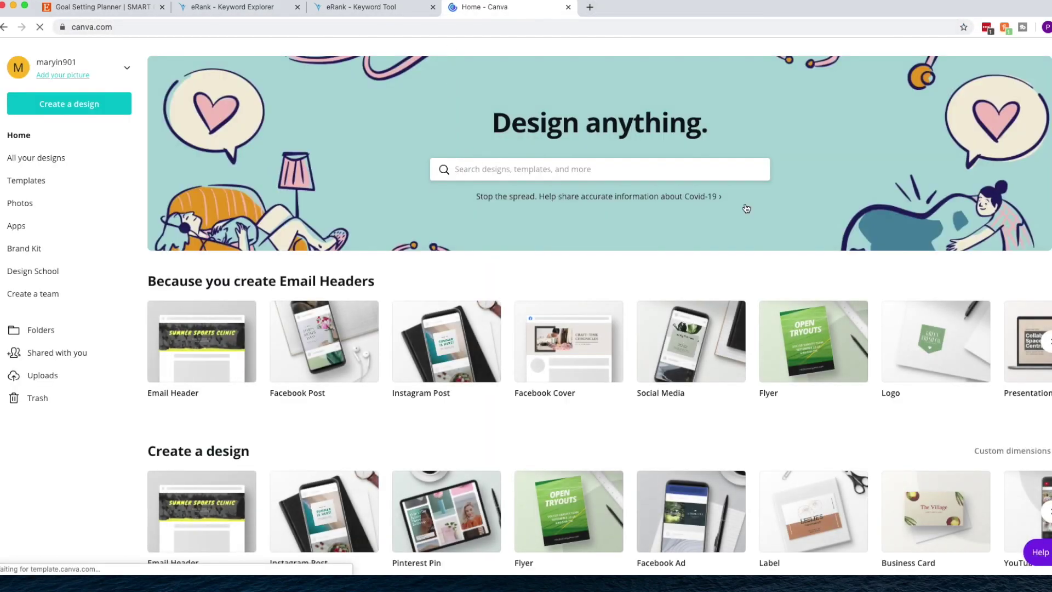
scroll(907, 264, "down", 8)
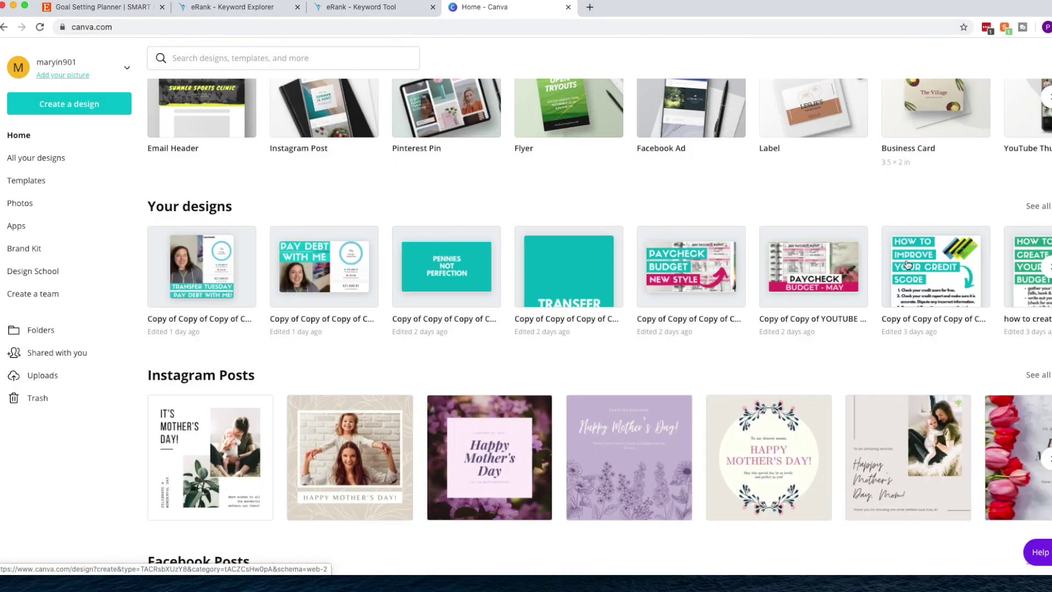
Step: Browse the recent designs and open the Financial Planner Bundle Printable listing design
left_click(1046, 267)
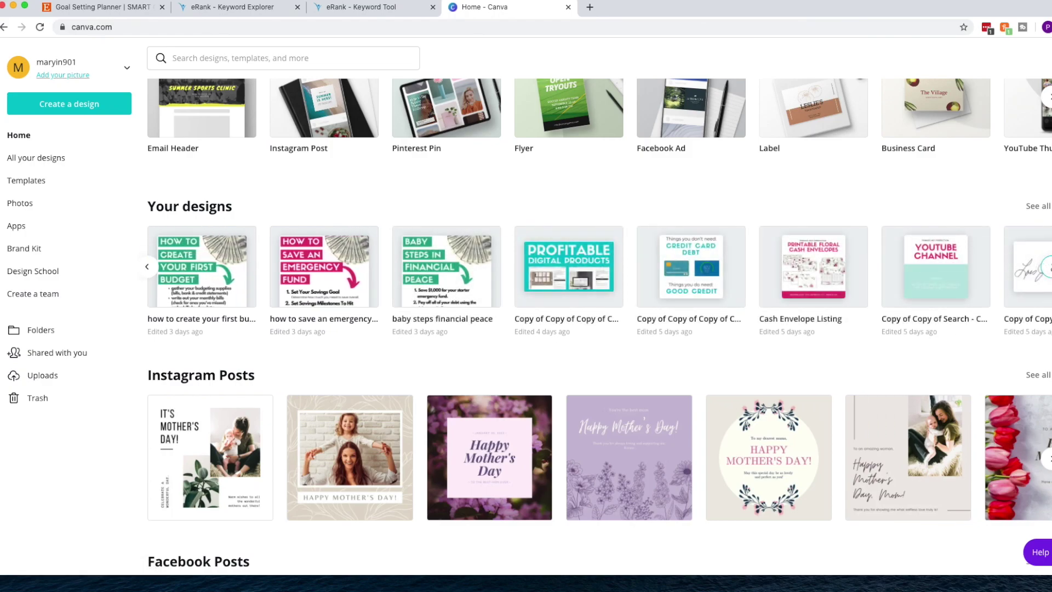
left_click(1047, 267)
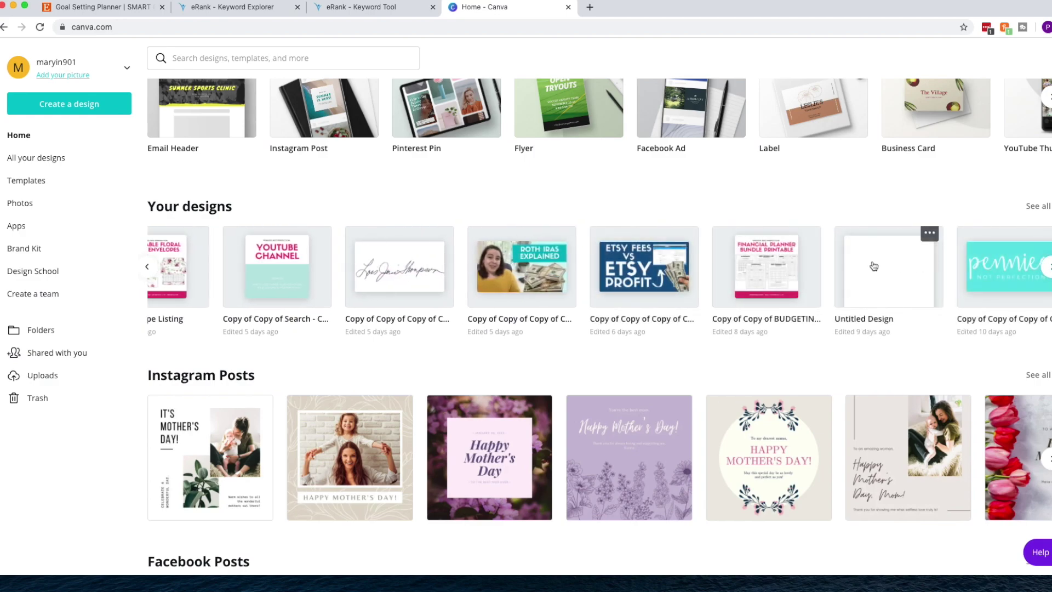
left_click(807, 269)
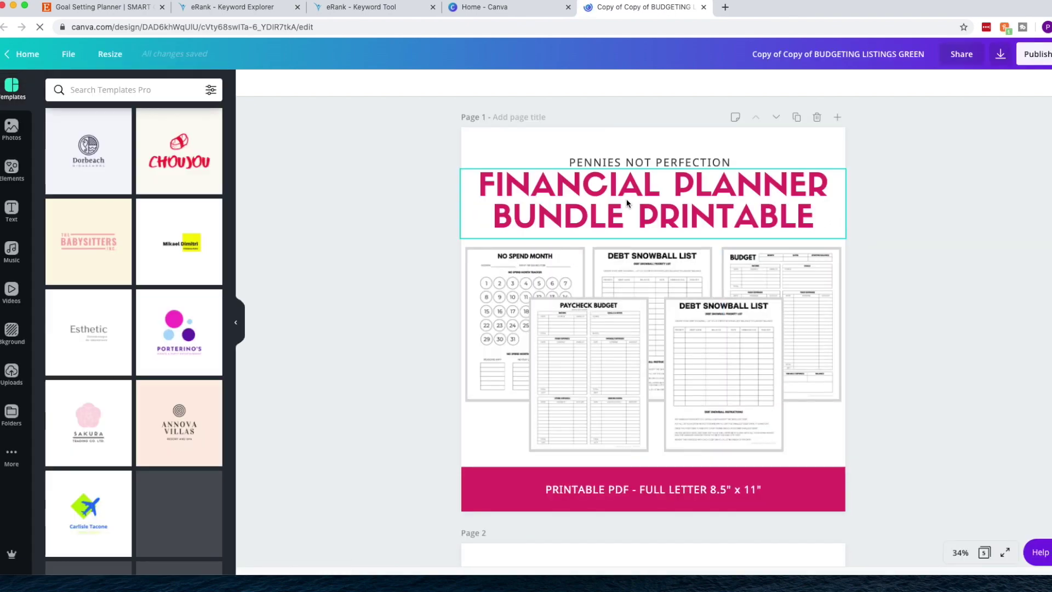
Step: Change the page 1 heading to GOAL SETTING PLANNER PRINTABLE
left_click(630, 184)
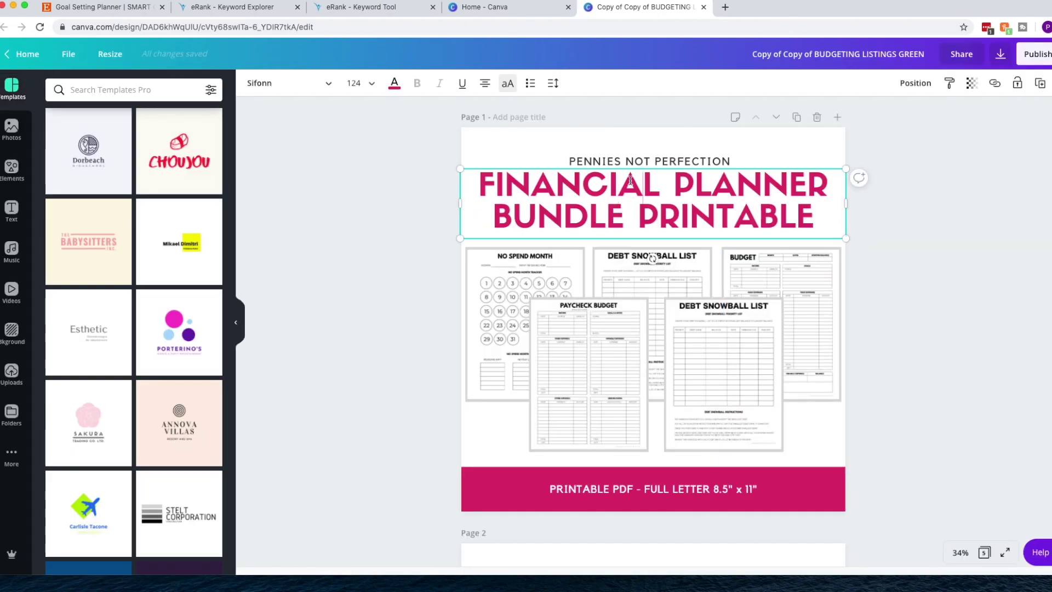
double_click(630, 181)
key("shift+Down")
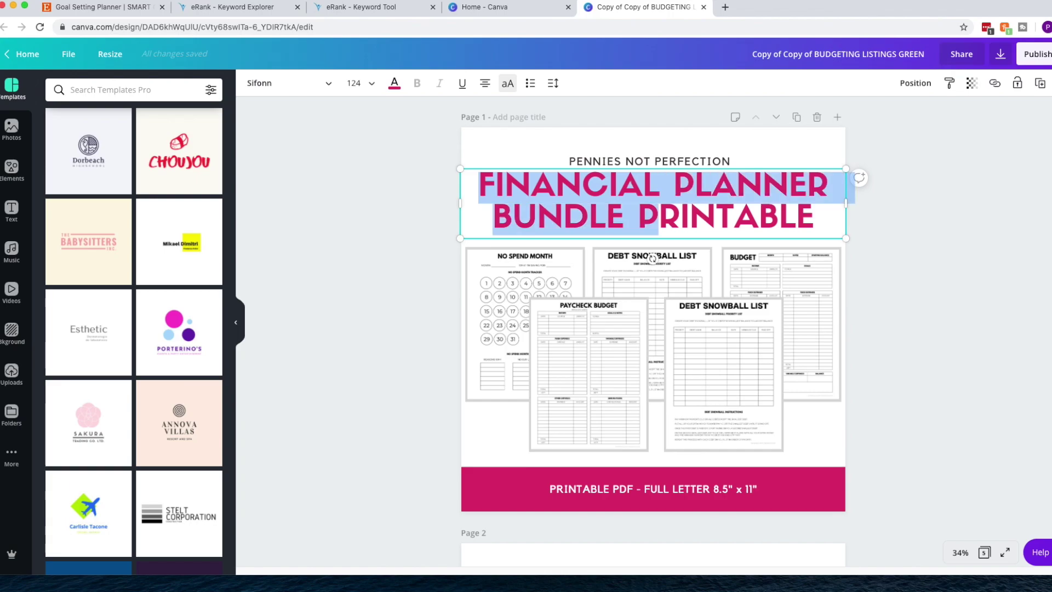
type("GOAL SETTING PLANNER")
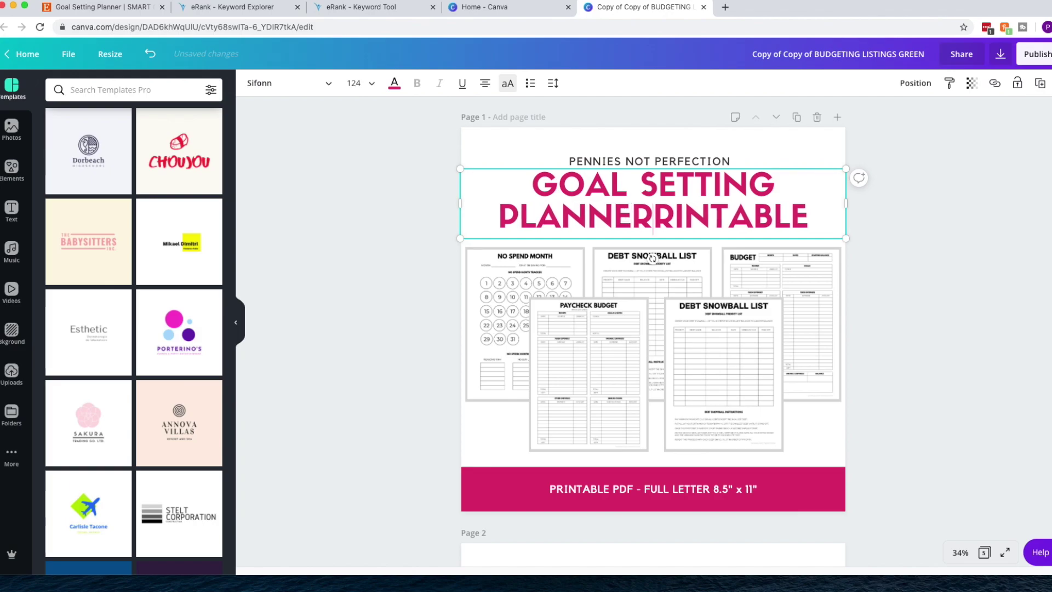
type(" P")
Step: Copy the full page 1 heading text and recolor it with the teal brand color
left_click_drag(518, 180, 827, 225)
key("super+c")
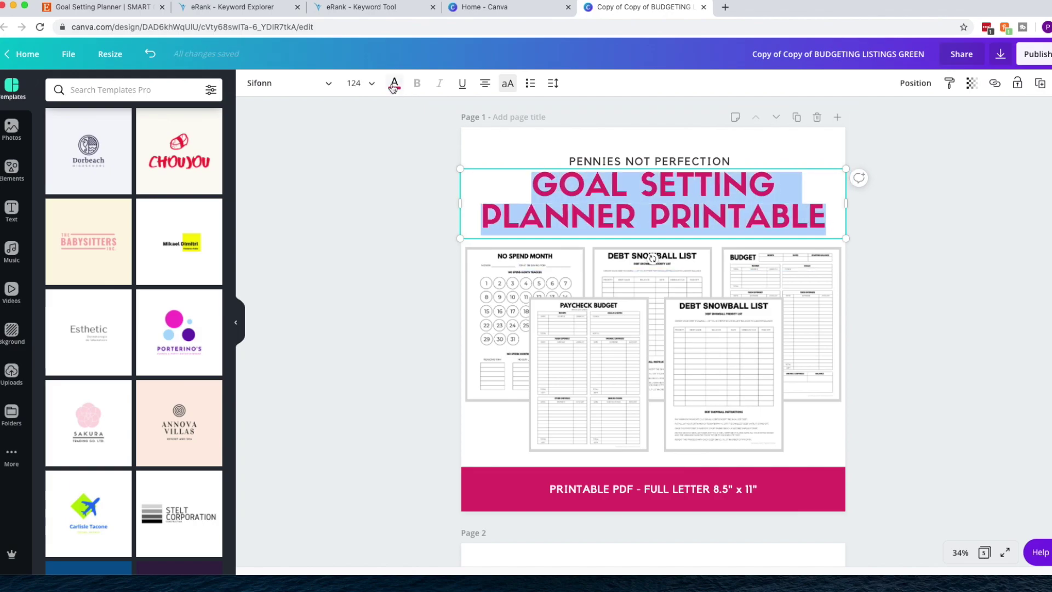
left_click(393, 84)
left_click(69, 251)
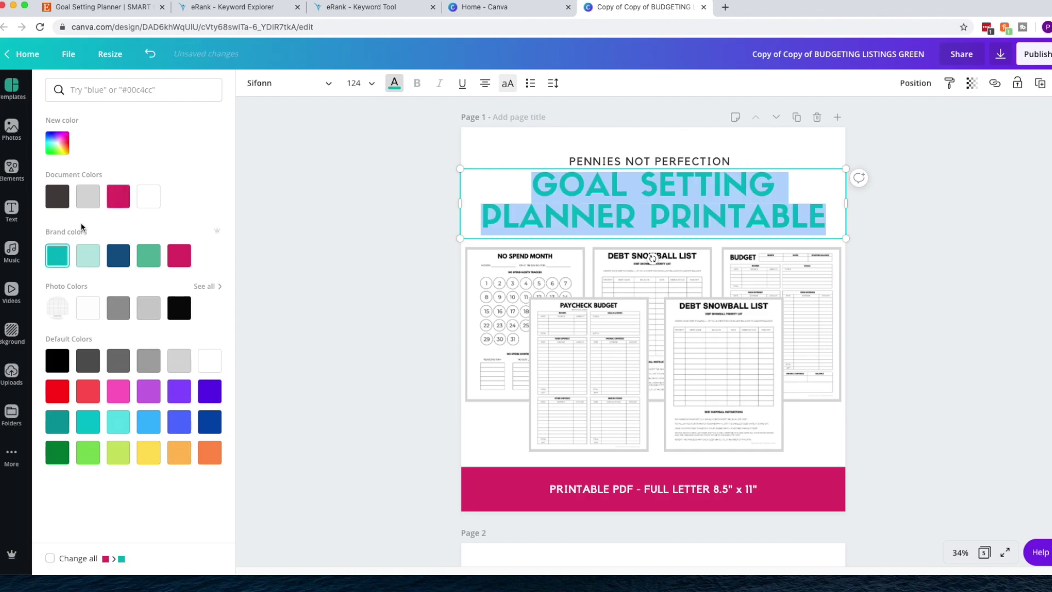
Step: Replace the heading on the instant download page with the copied GOAL SETTING PLANNER PRINTABLE text and color it teal
scroll(917, 327, "down", 10)
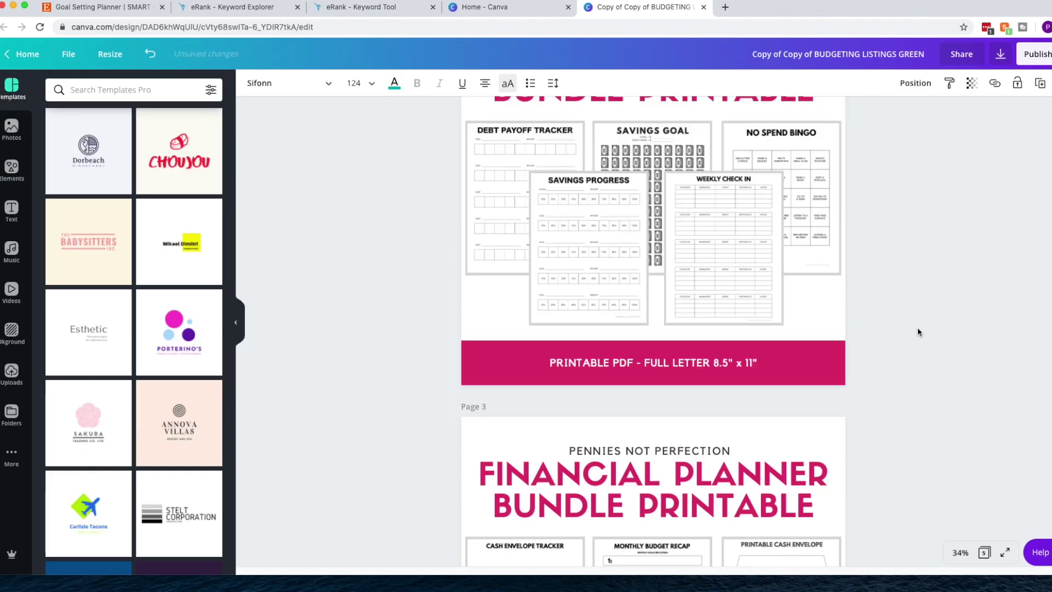
scroll(917, 333, "down", 10)
left_click(721, 150)
left_click(721, 150)
key("super+v")
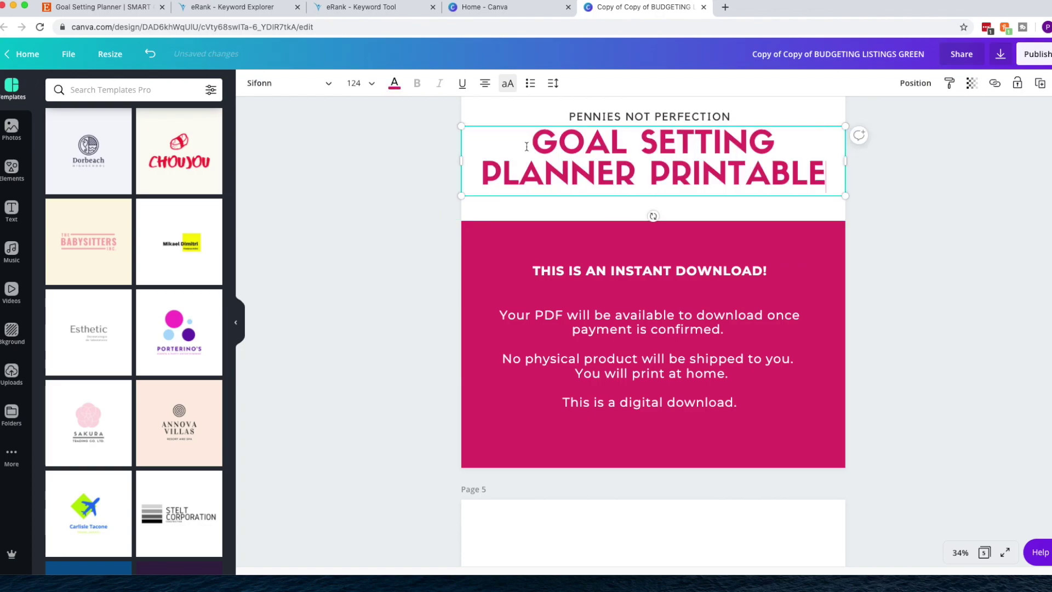
left_click(394, 84)
left_click(57, 198)
Step: Recolor the pink block behind the instant download text with the teal brand color
left_click(472, 237)
left_click(252, 83)
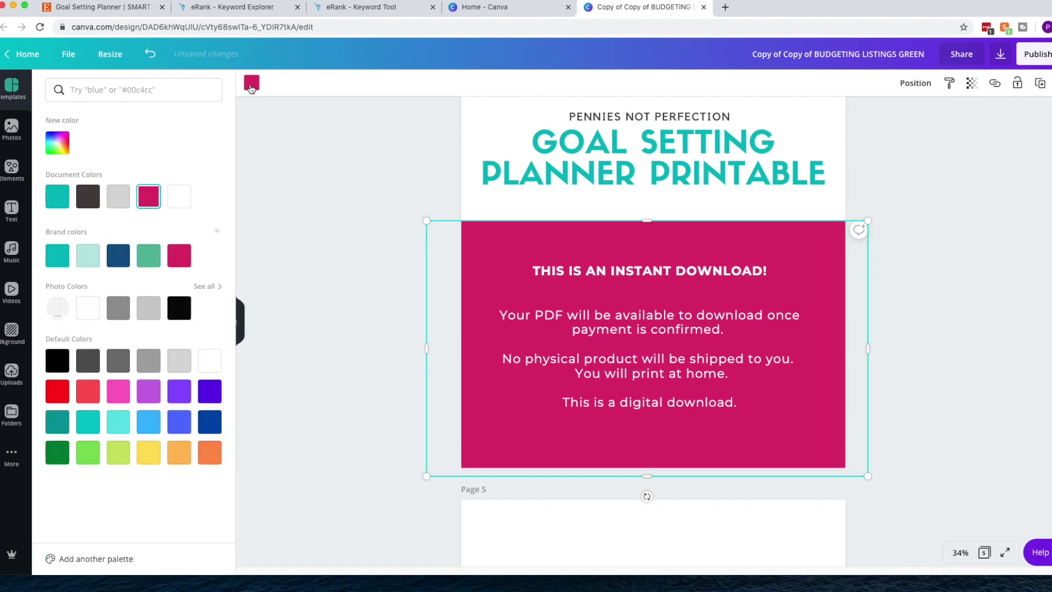
left_click(57, 255)
Step: Recolor the pink PRINTABLE PDF banners on pages 3, 2 and 1 with the teal brand color
scroll(393, 265, "up", 4)
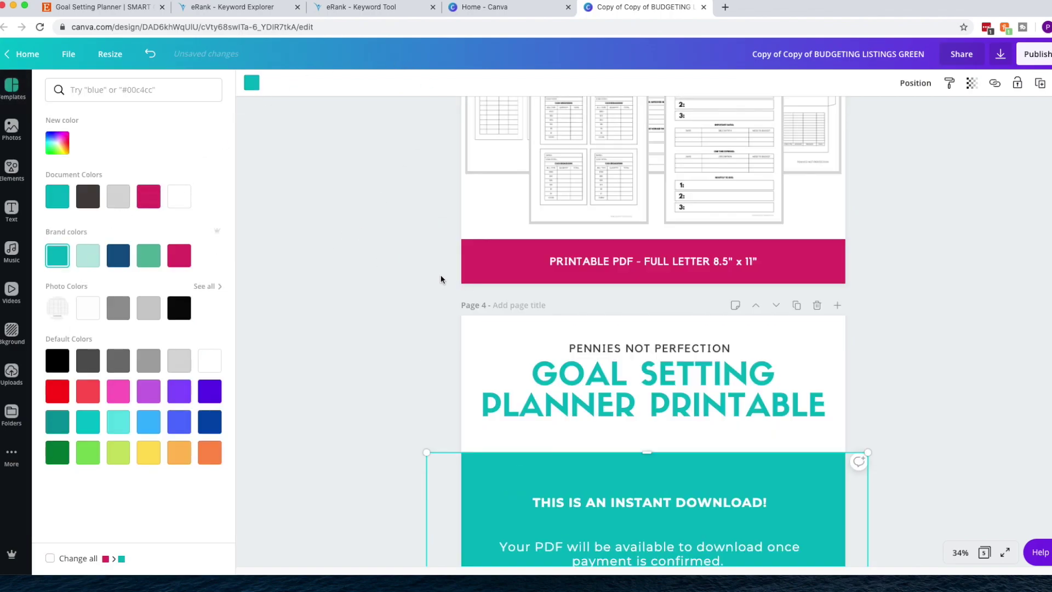
left_click(481, 271)
left_click(65, 254)
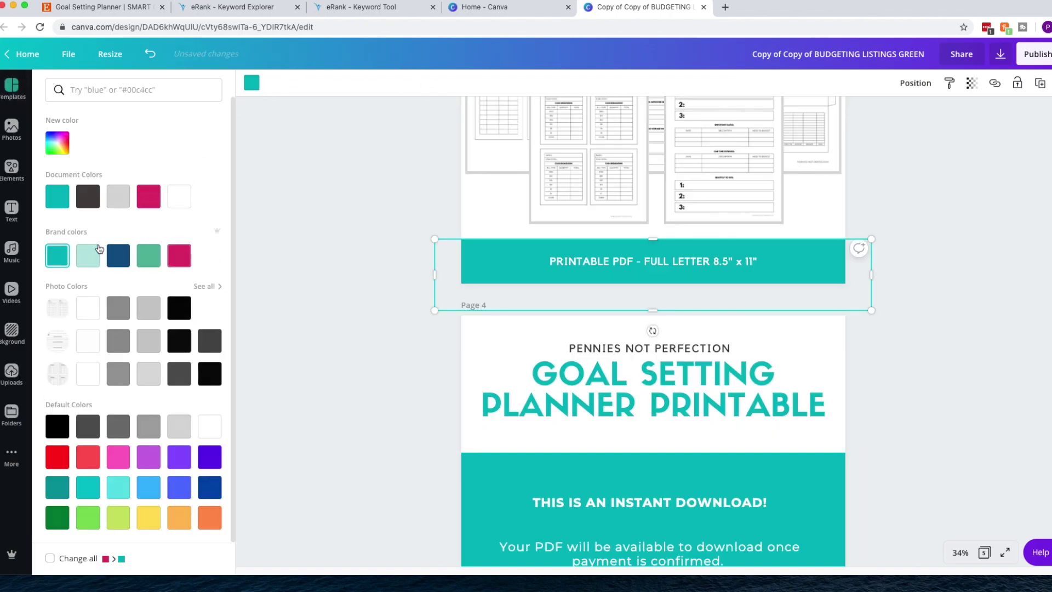
scroll(443, 196, "up", 5)
left_click(438, 170)
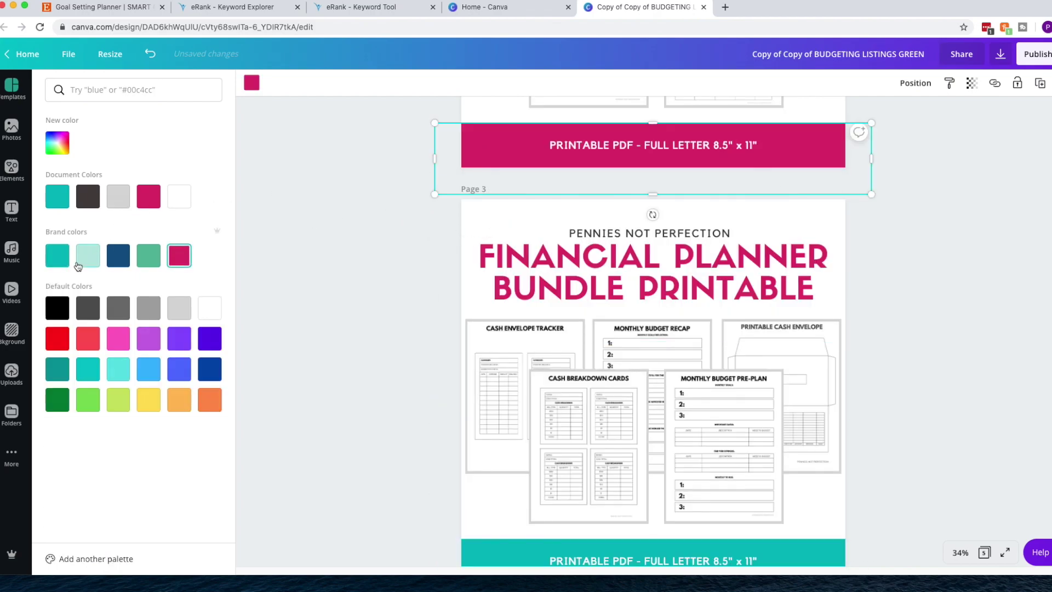
left_click(60, 256)
scroll(403, 247, "up", 5)
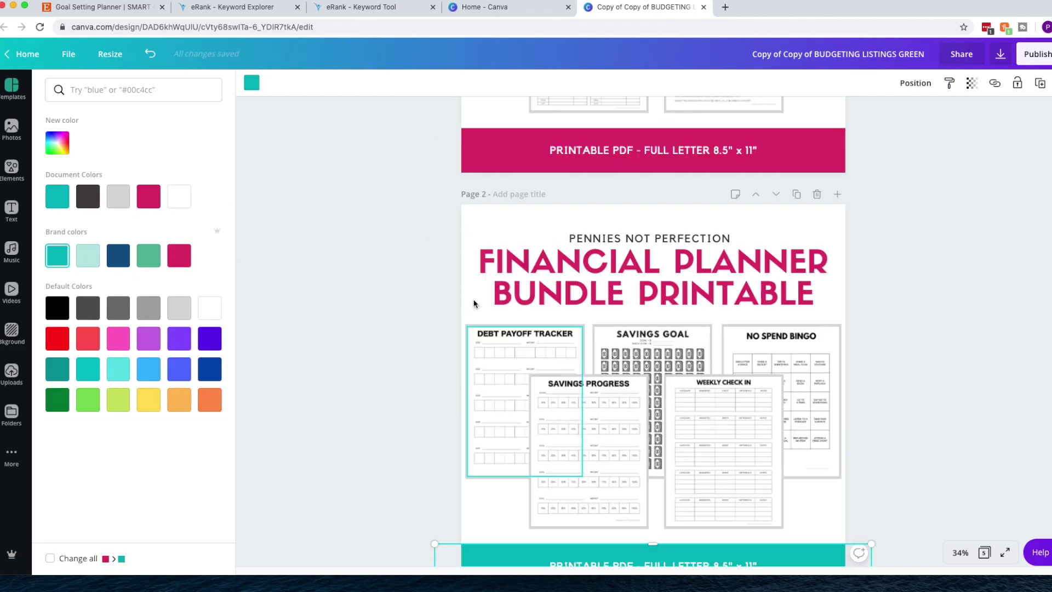
scroll(474, 303, "up", 5)
left_click(482, 371)
left_click(57, 267)
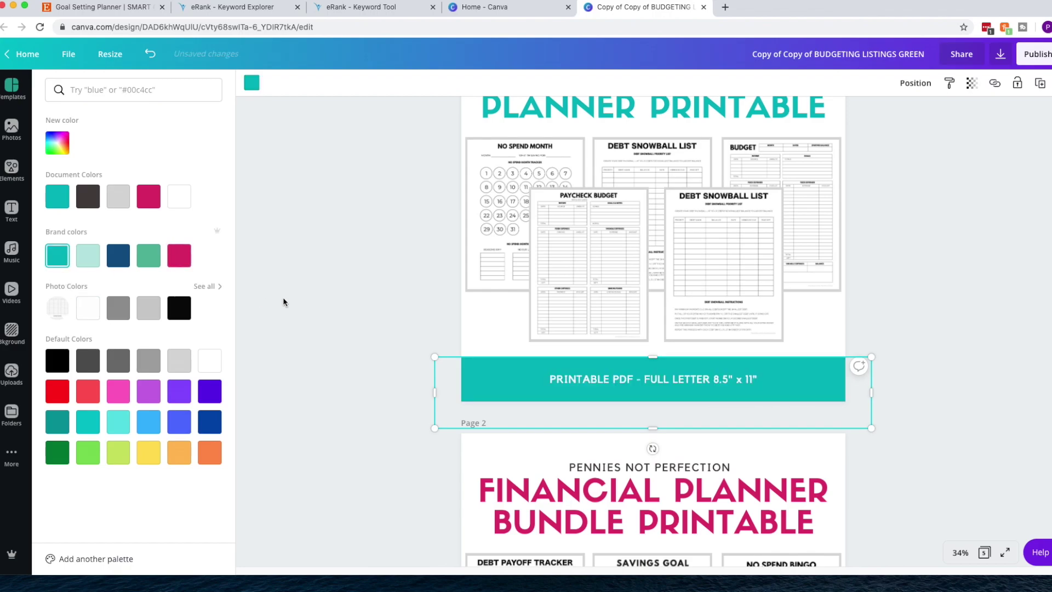
Step: Copy the page 1 heading, paste it over the page 2 heading, and color the pasted heading teal
scroll(333, 294, "up", 3)
left_click(628, 207)
double_click(632, 199)
key("cmd+c")
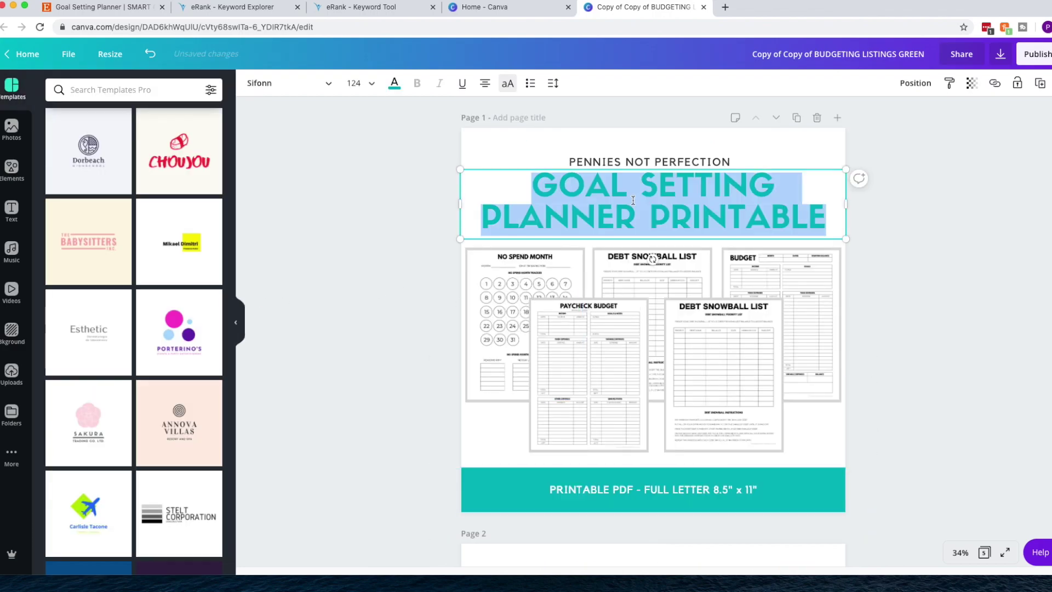
scroll(632, 199, "down", 5)
double_click(638, 164)
key("cmd+v")
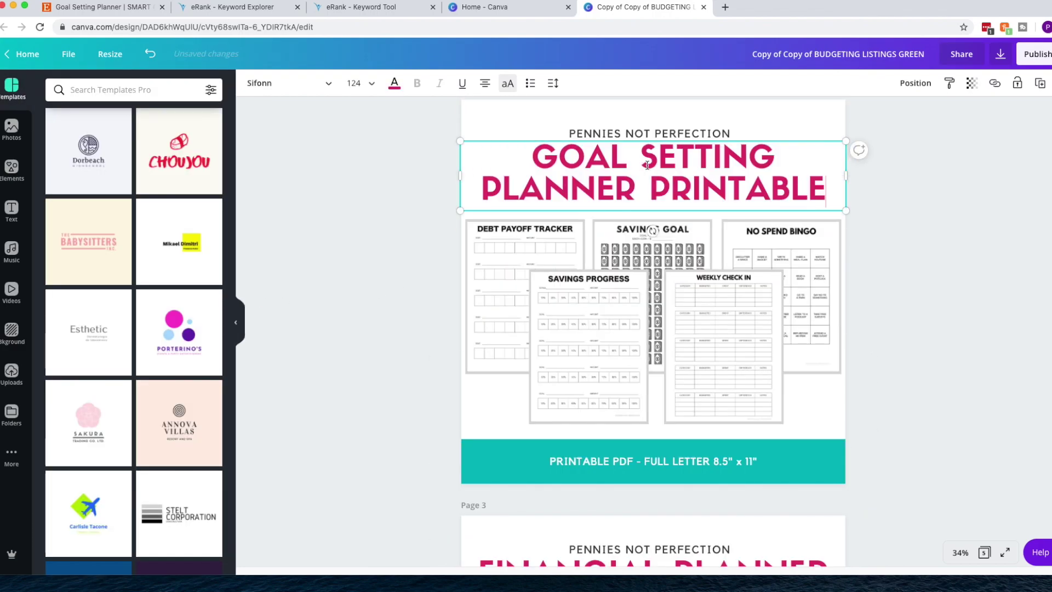
left_click(394, 85)
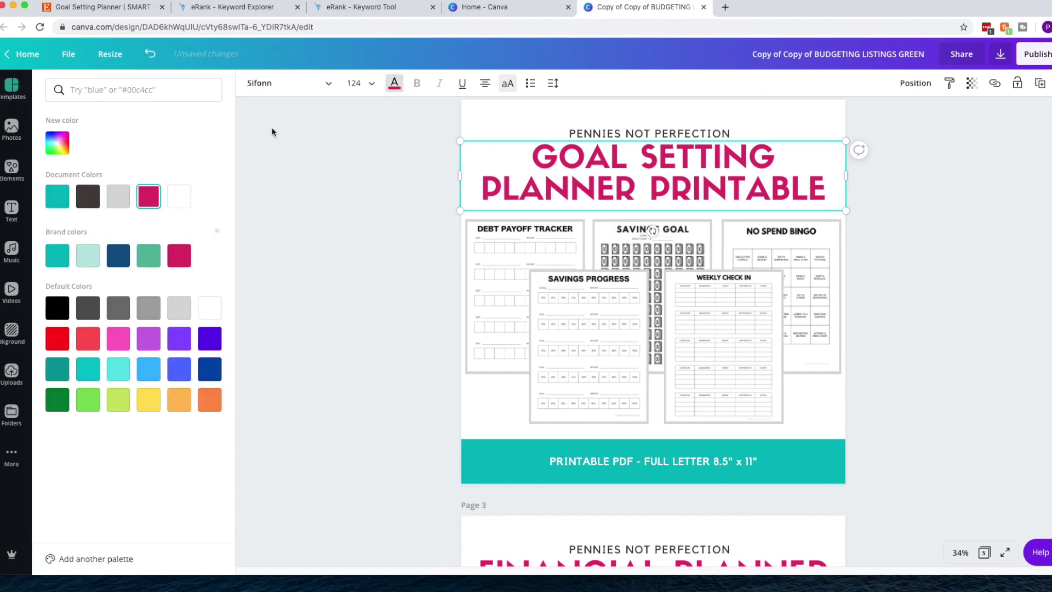
left_click(57, 196)
Step: Delete page 3 with the cash envelope and monthly budget sheets, and return to page 1
scroll(805, 404, "down", 3)
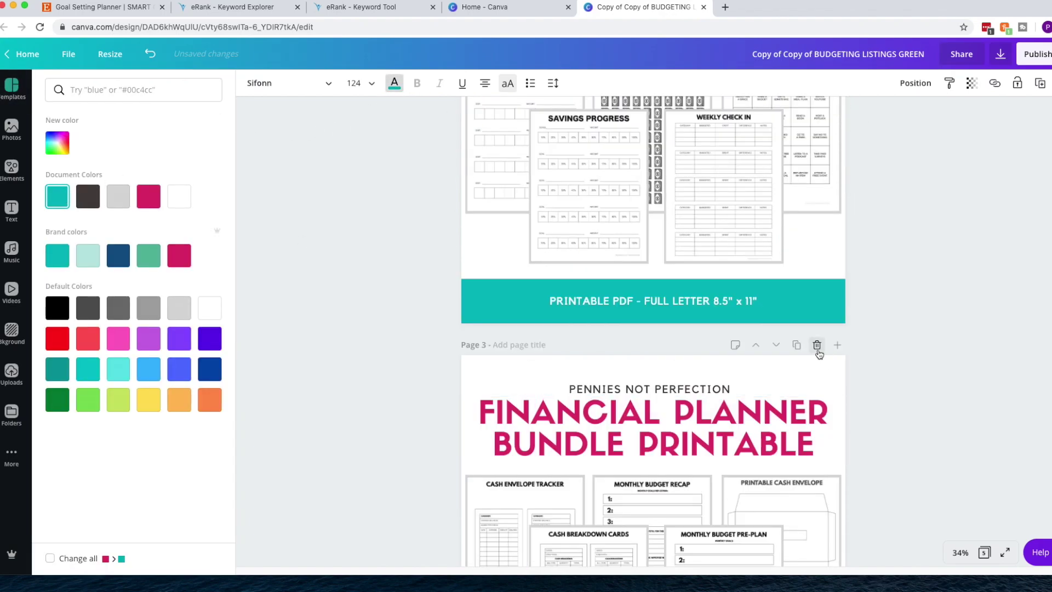
left_click(816, 344)
scroll(817, 347, "up", 10)
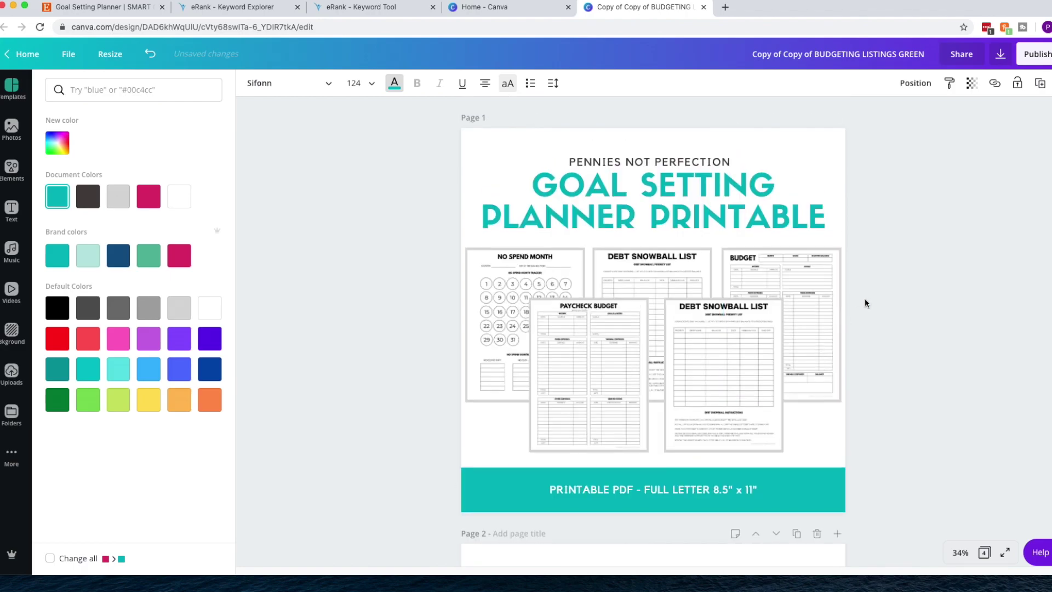
left_click(884, 273)
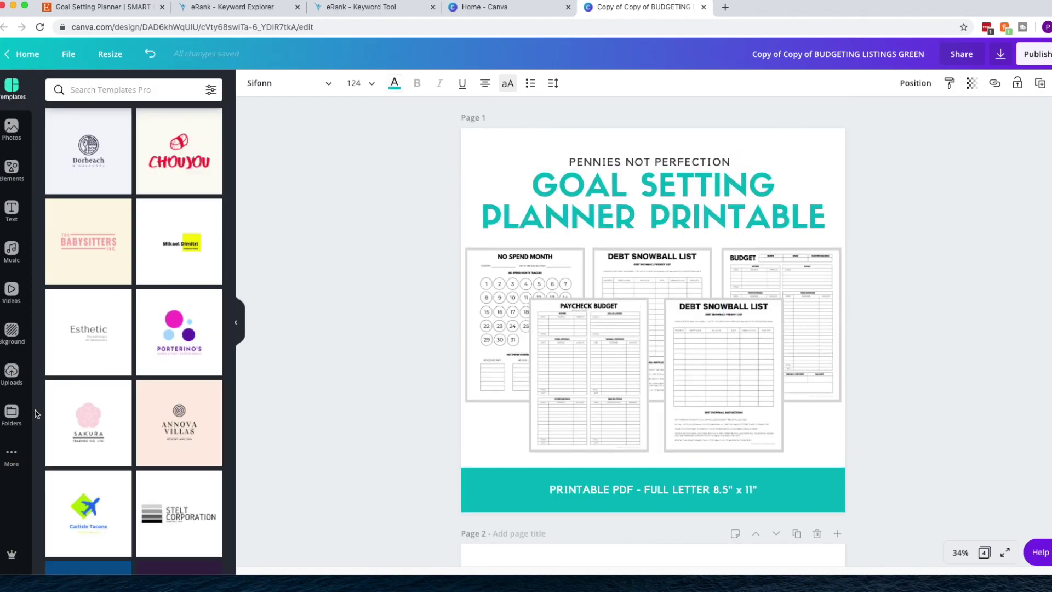
Step: Replace the five page 1 mockups with the uploaded Smart Goal Setting cover, Goal Setting Timeline, Smart Goal Setting, Goal Setting and Growth Goals Planning images
left_click(7, 374)
left_click(331, 196)
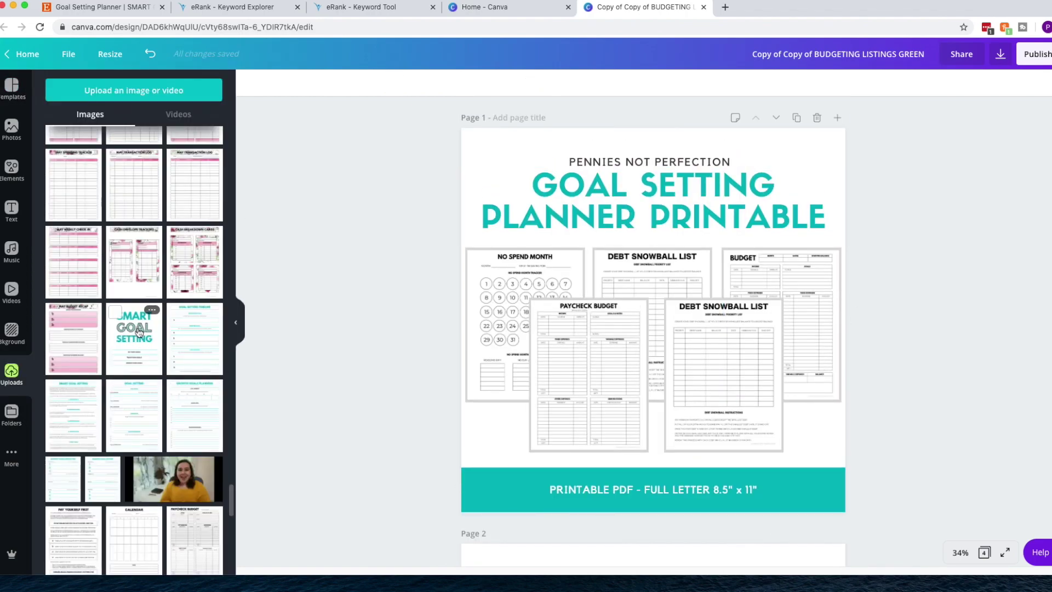
left_click_drag(139, 332, 589, 376)
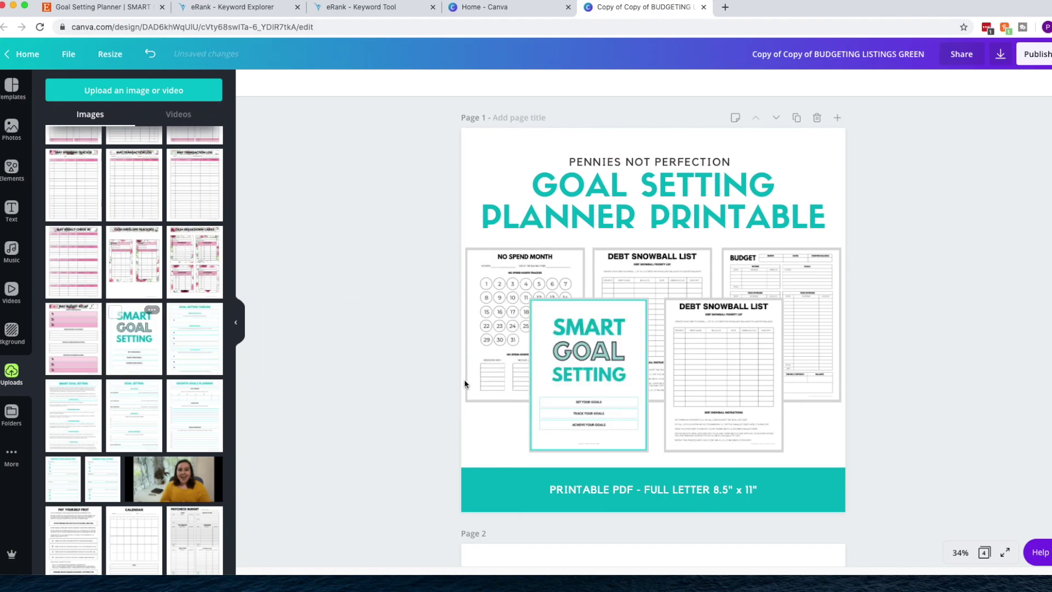
left_click_drag(192, 343, 723, 375)
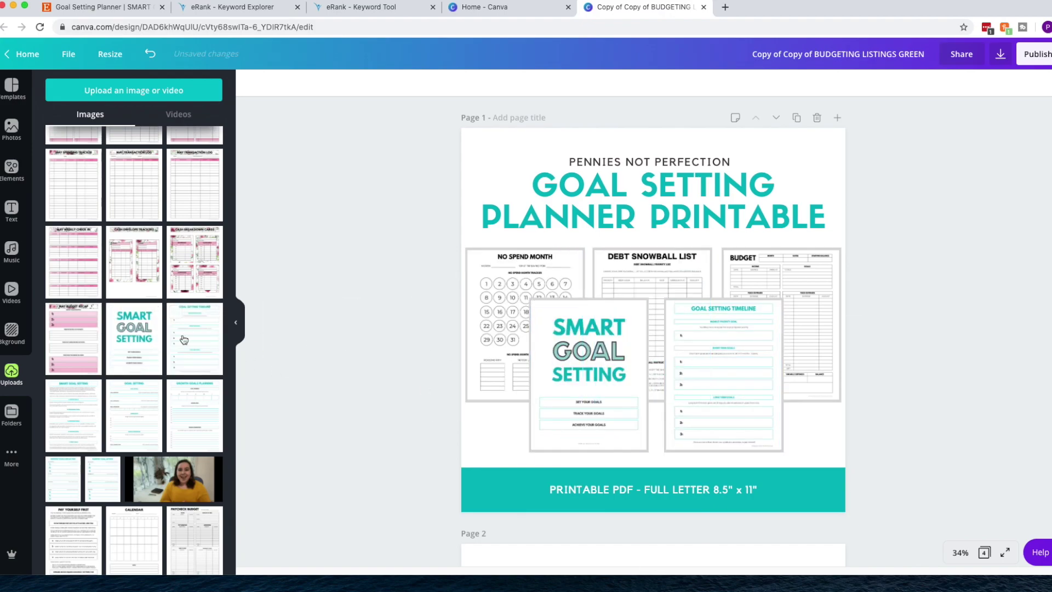
left_click_drag(89, 408, 525, 324)
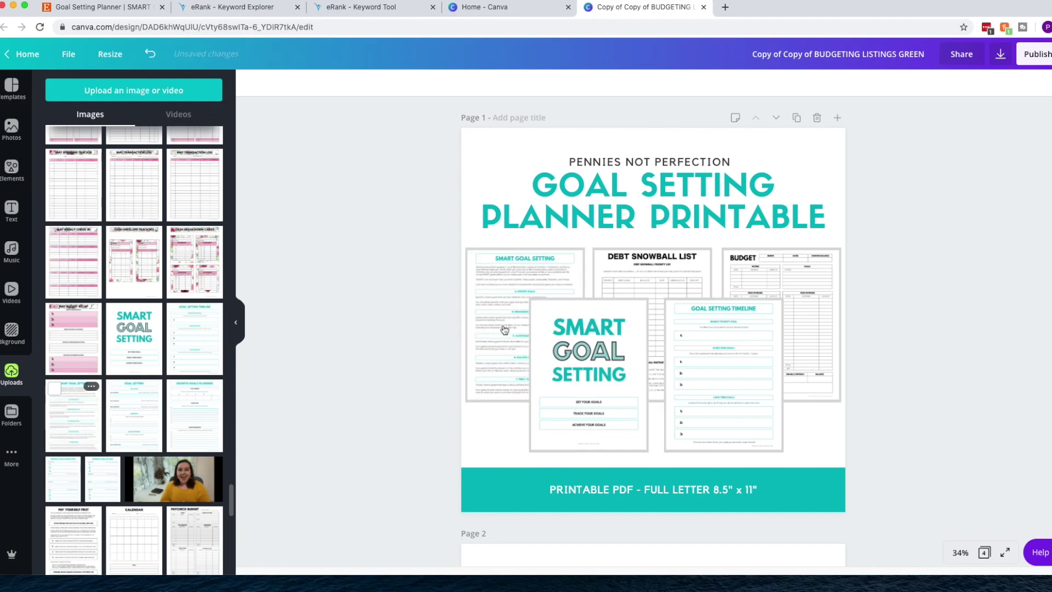
left_click_drag(141, 422, 556, 351)
left_click_drag(644, 318, 657, 306)
left_click_drag(199, 421, 778, 293)
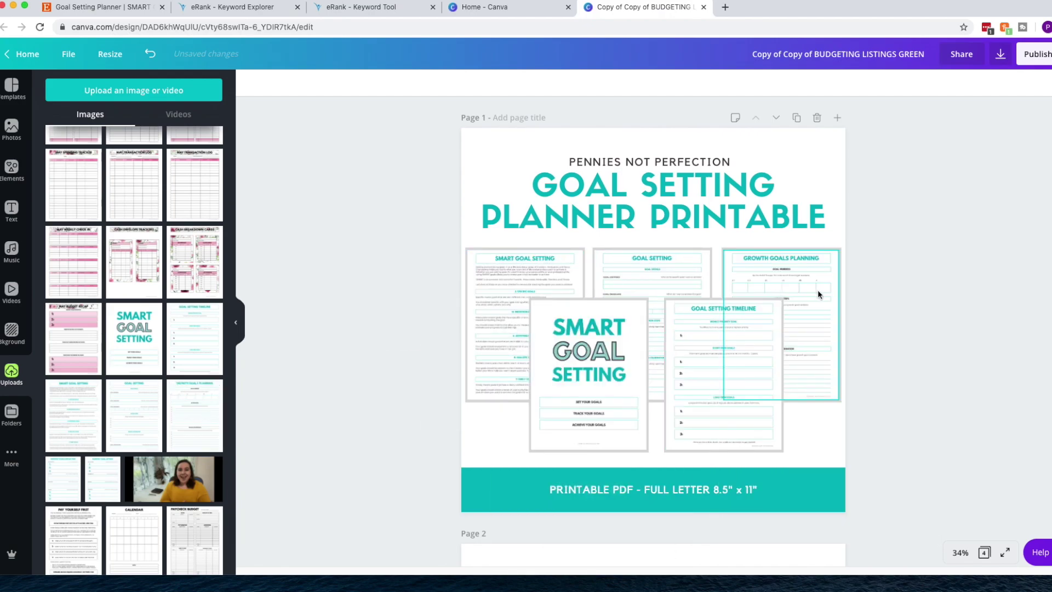
Step: On page 2, replace the Debt Payoff Tracker with the Monthly Goals Reflection image and Savings Progress with Monthly Goal Setting
scroll(905, 281, "down", 5)
scroll(904, 282, "down", 2)
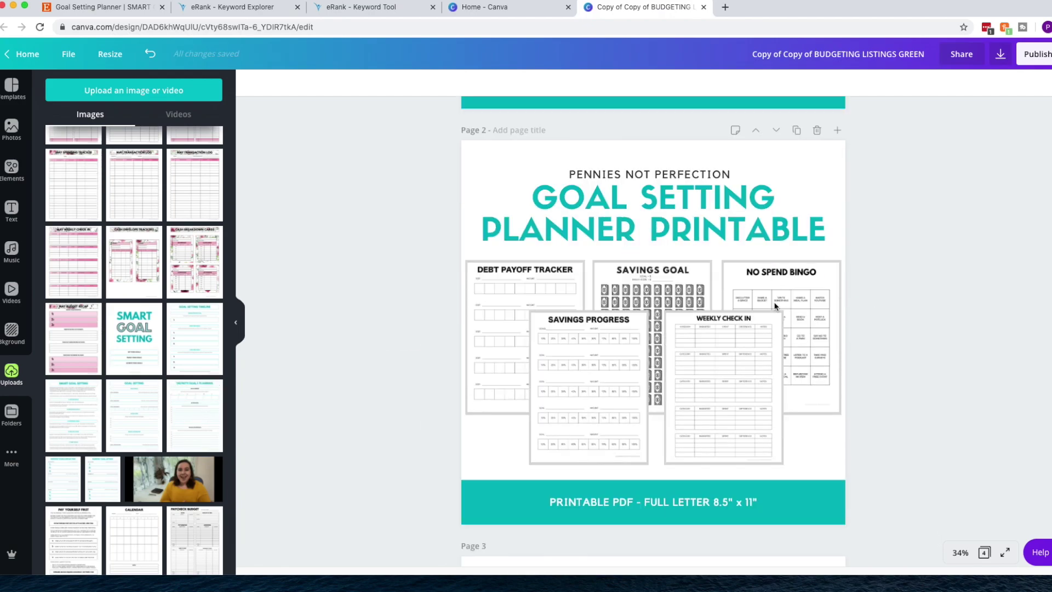
scroll(111, 401, "down", 1)
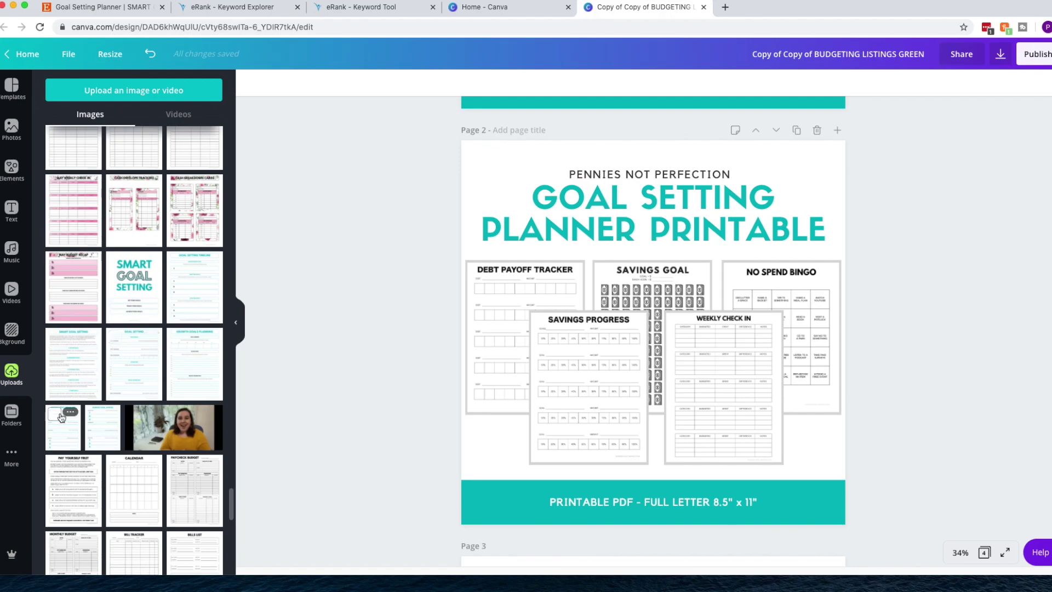
left_click_drag(64, 434, 517, 316)
left_click_drag(94, 421, 588, 388)
Step: Open Goal Setting Workbook Teal - Pennies Not Perfection.pdf and go to its Monthly Goal Tracking page
scroll(169, 374, "down", 5)
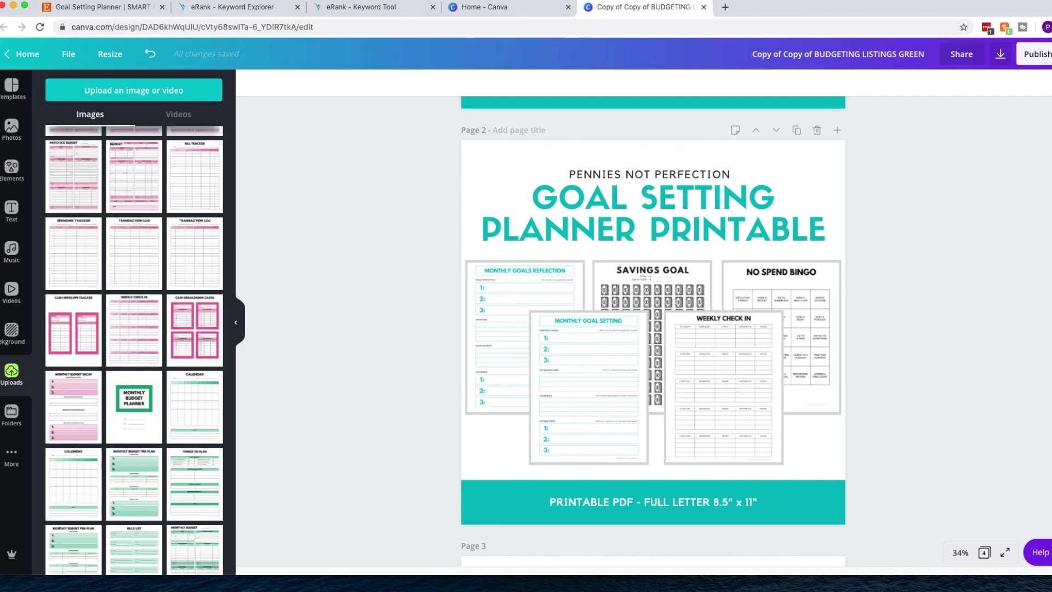
key("super+Tab")
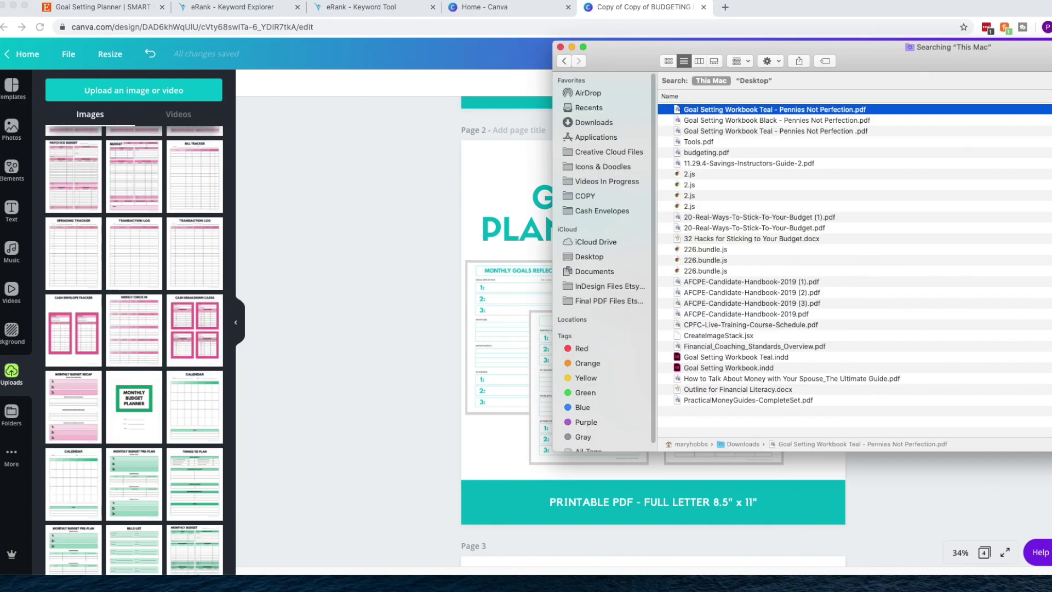
left_click(854, 120)
left_click(856, 110)
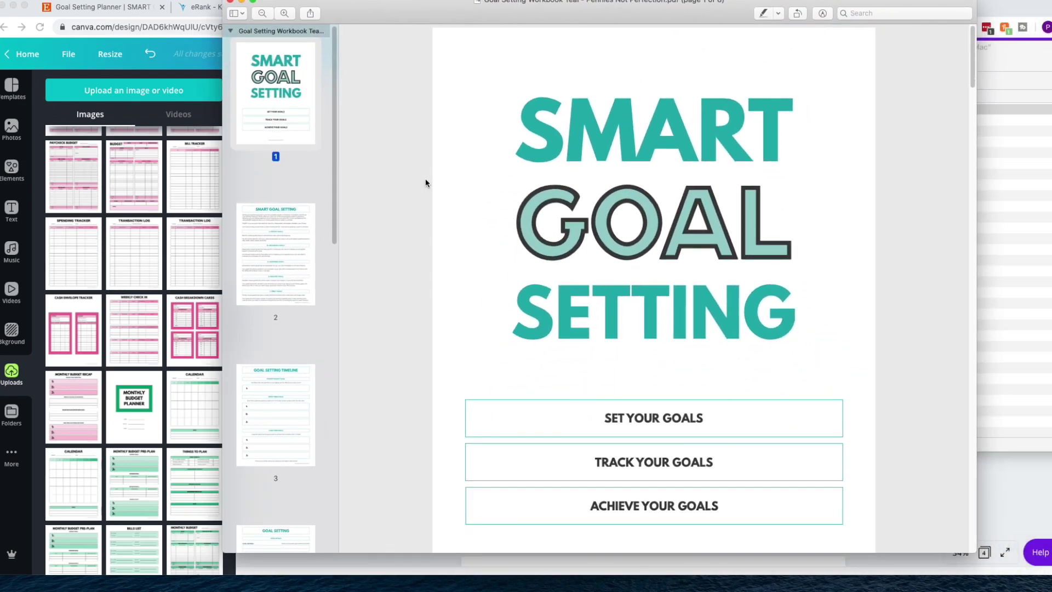
scroll(268, 417, "down", 10)
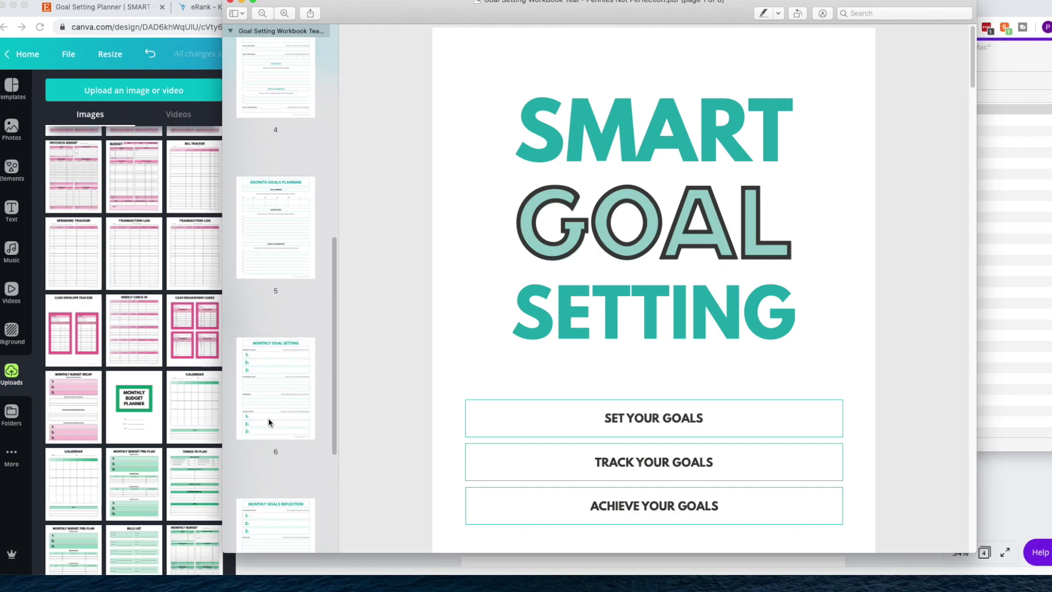
scroll(278, 408, "down", 3)
left_click(282, 149)
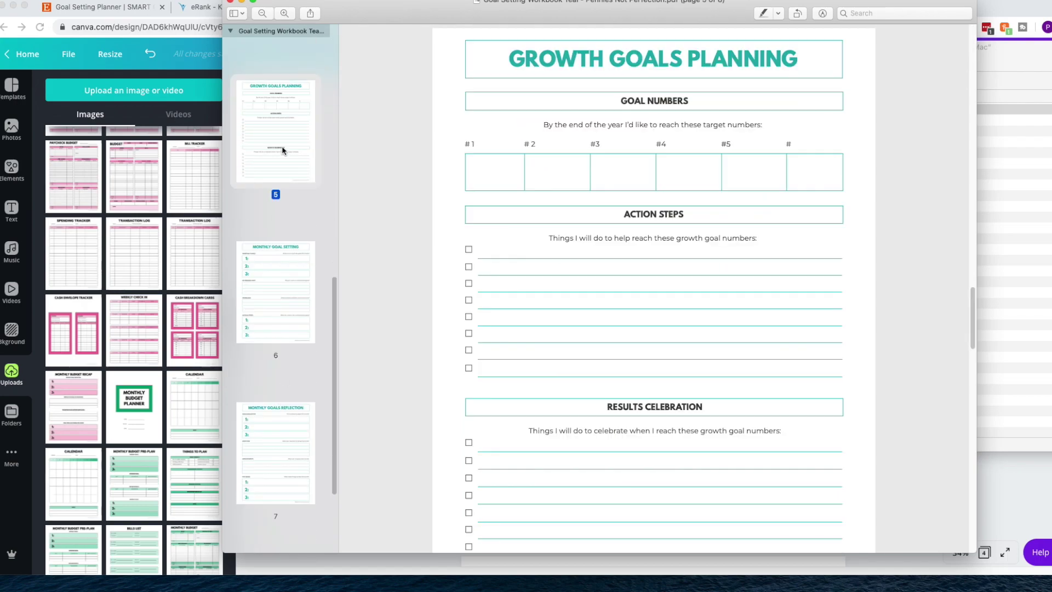
left_click(264, 453)
scroll(303, 400, "down", 3)
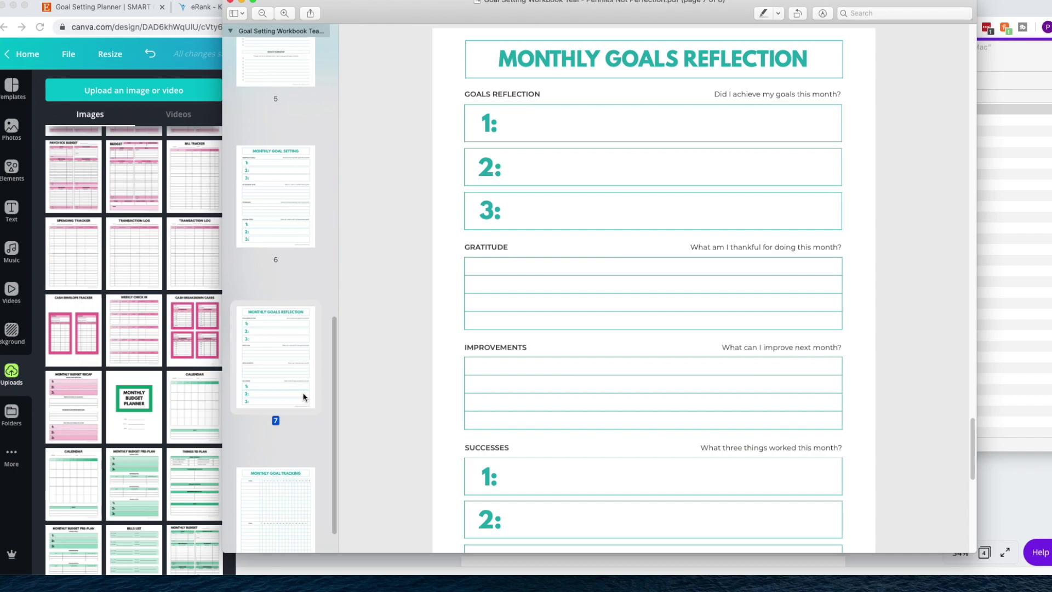
left_click(301, 472)
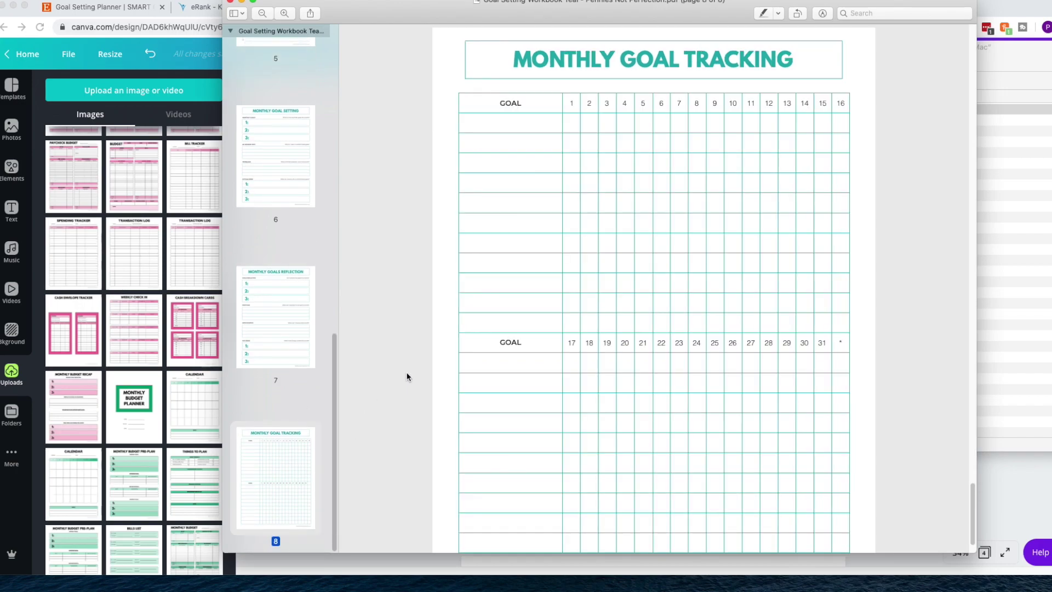
scroll(406, 377, "down", 3)
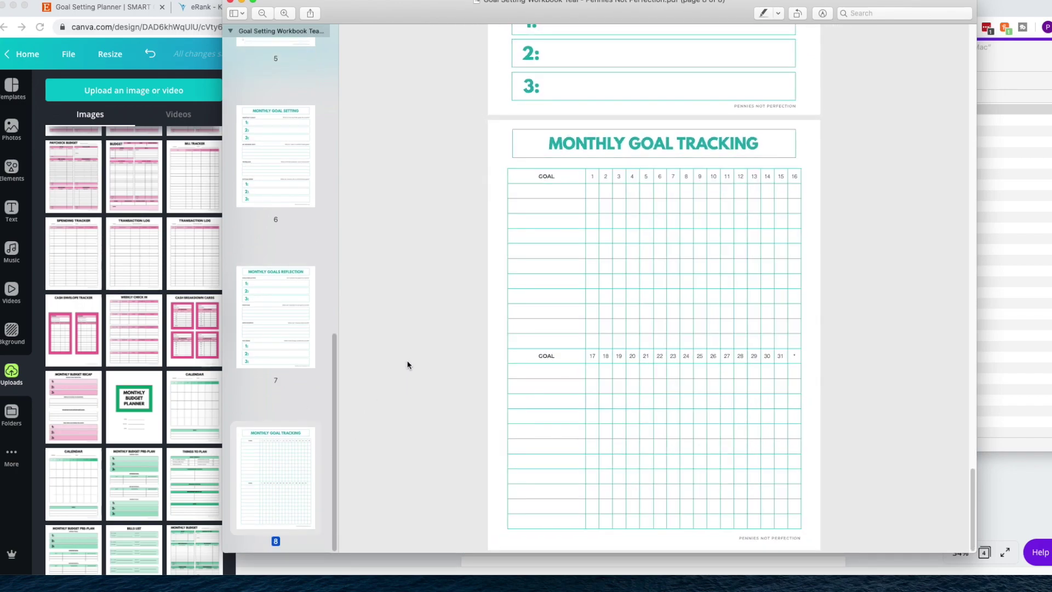
Step: Take a screenshot of the full Monthly Goal Tracking page and close the PDF
key("super+shift+4")
left_click_drag(492, 121, 814, 548)
scroll(811, 425, "up", 2)
scroll(811, 426, "up", 15)
scroll(811, 425, "up", 15)
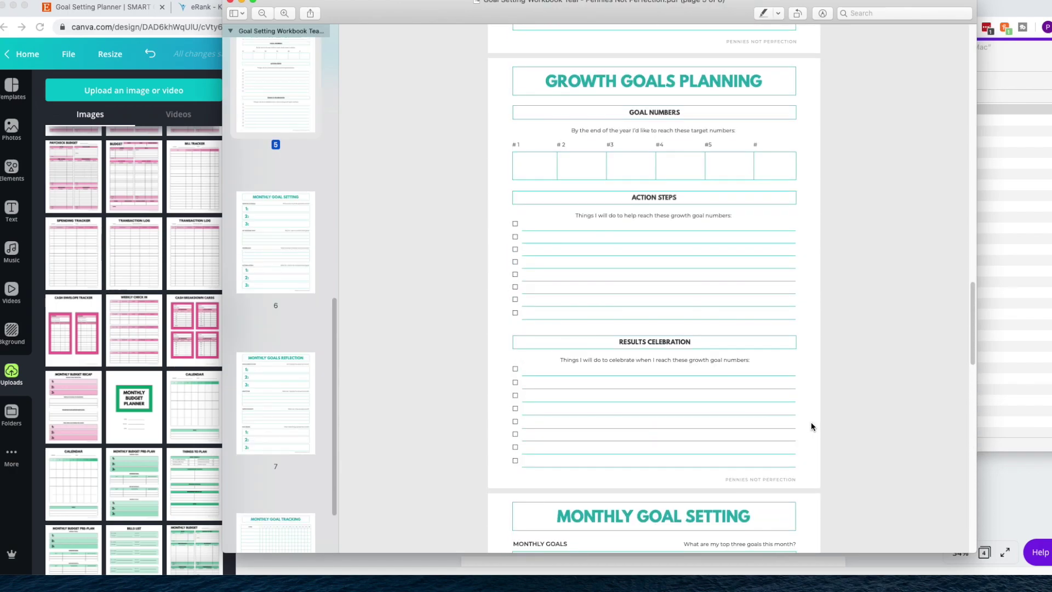
scroll(811, 426, "up", 15)
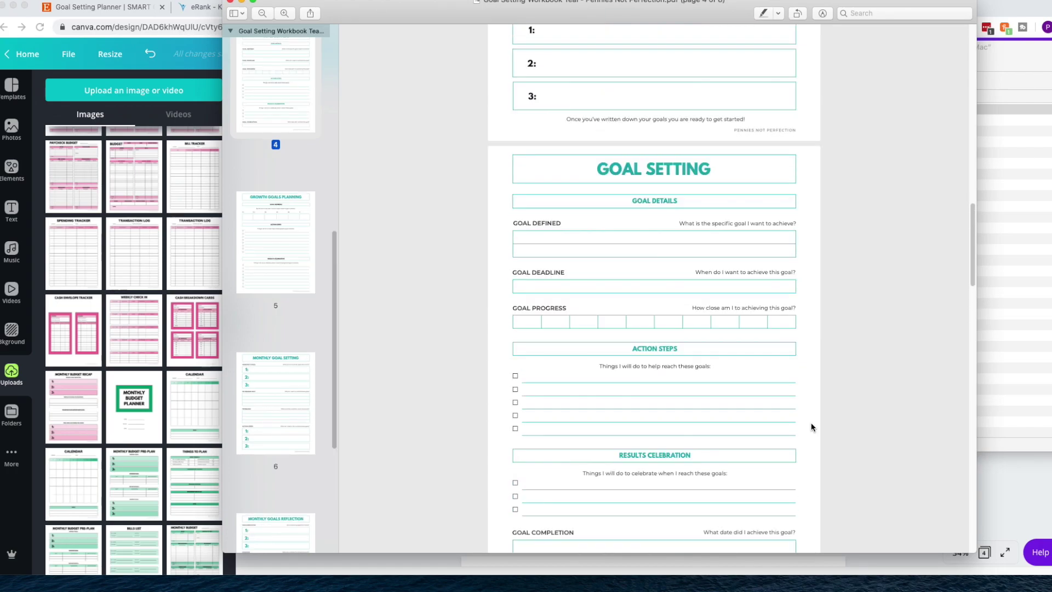
left_click(231, 1)
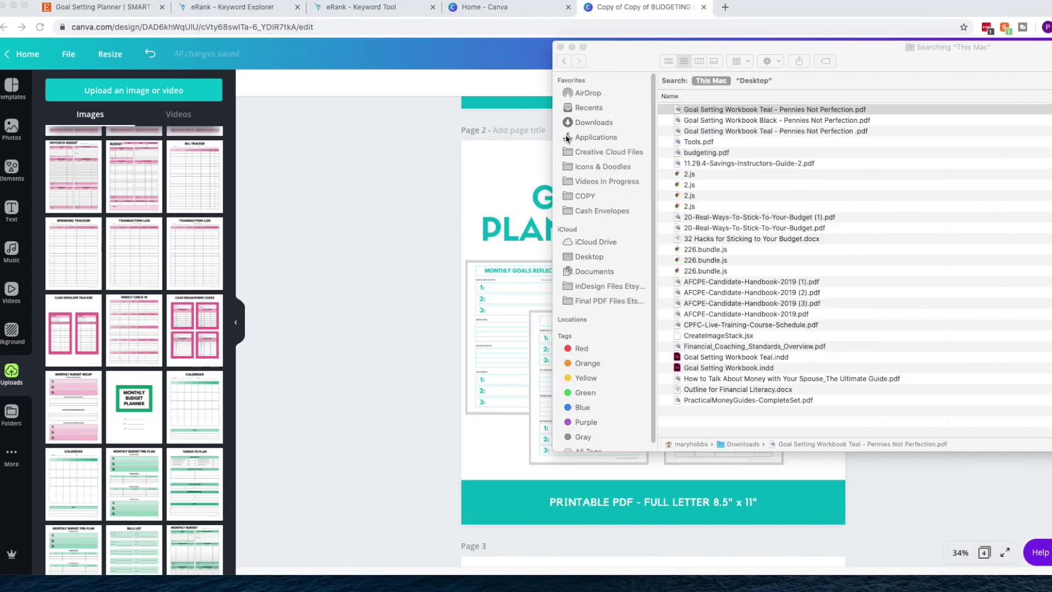
Step: Upload the Monthly Goal Tracking screenshot from the Desktop folder to Canva and replace the Savings Goal image on page 2 with it
left_click(596, 124)
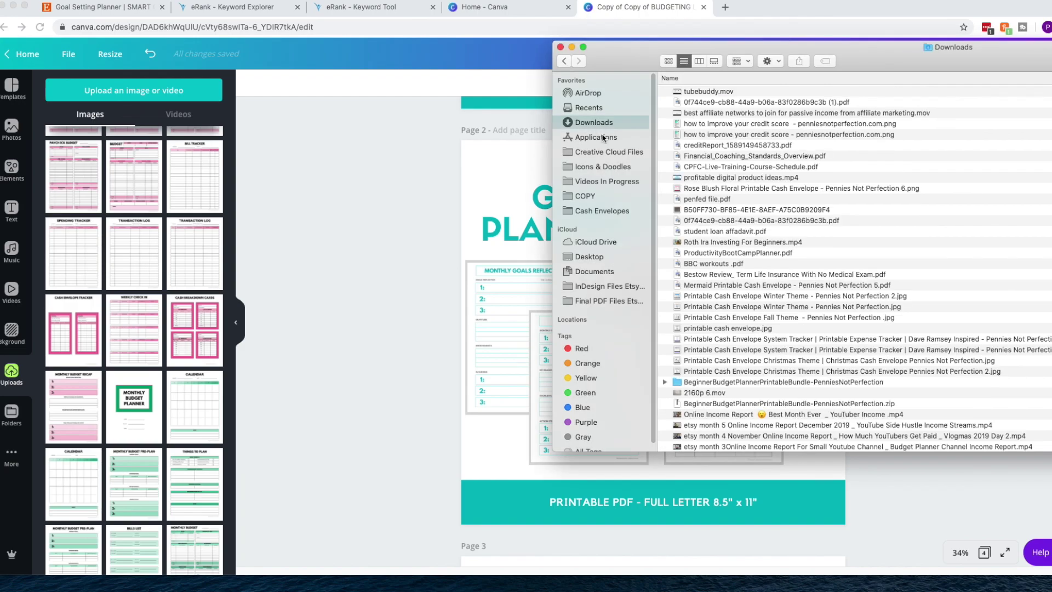
left_click(589, 257)
left_click_drag(723, 92, 111, 185)
scroll(214, 270, "down", 1)
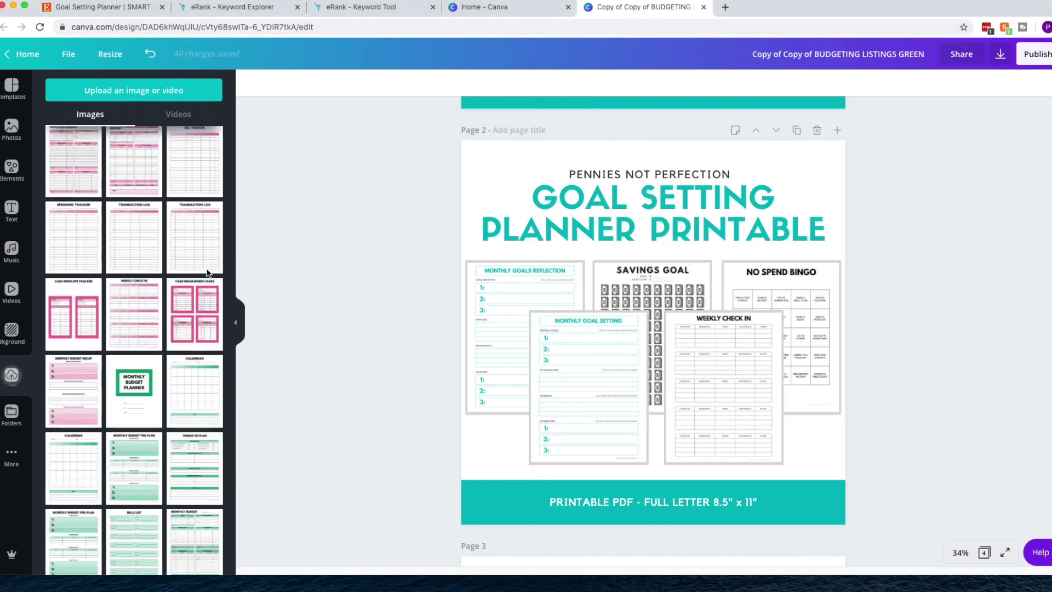
scroll(224, 344, "up", 10)
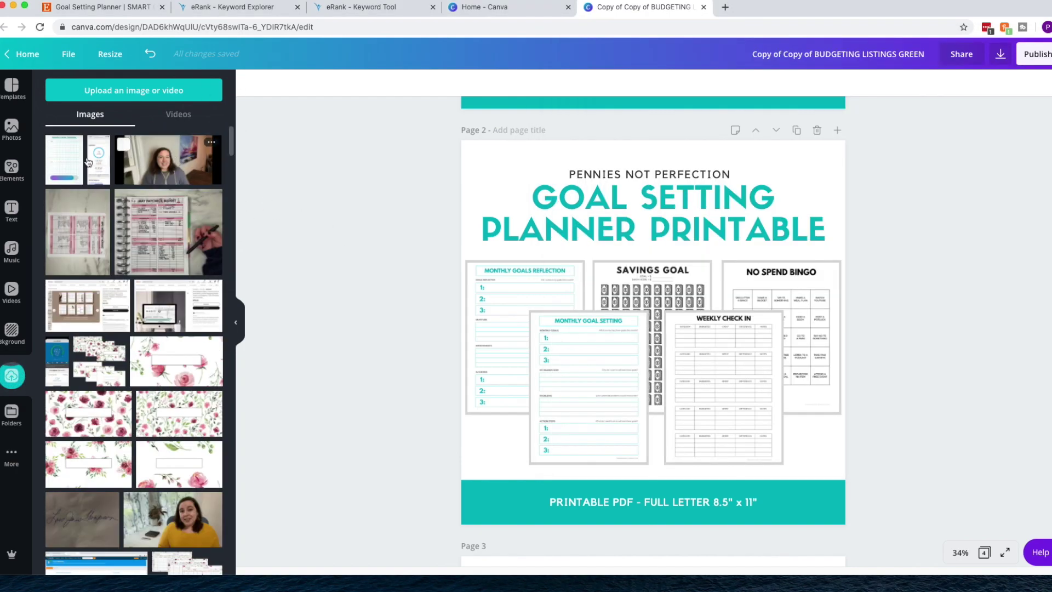
left_click_drag(68, 157, 619, 279)
Step: On page 2, replace Weekly Check In with the Smart Goal Setting cover and No Spend Bingo with the Smart Goal Setting page
scroll(95, 295, "down", 15)
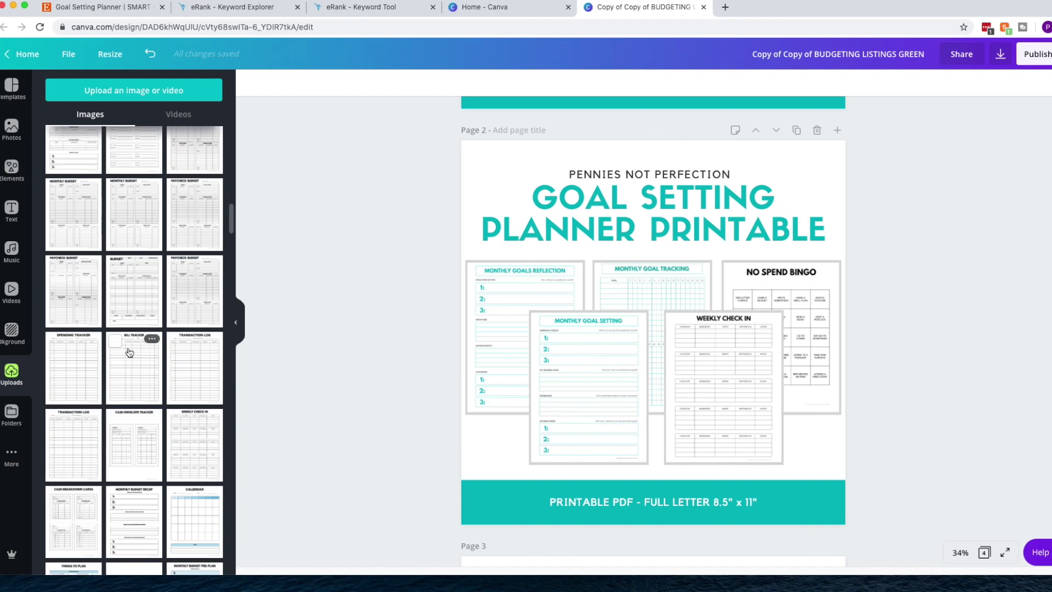
scroll(131, 349, "down", 3)
scroll(137, 350, "down", 3)
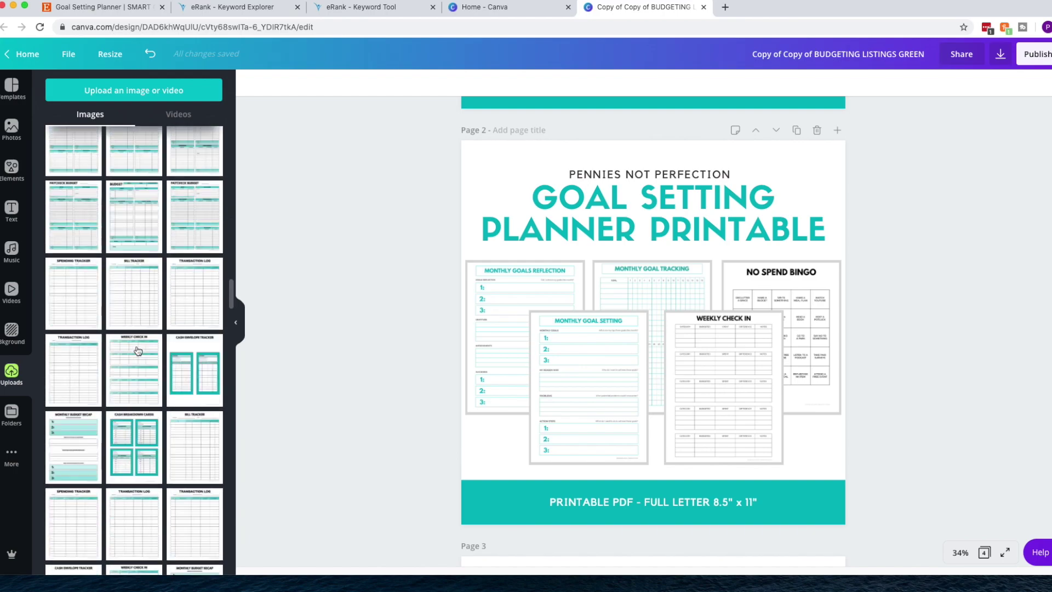
scroll(138, 351, "down", 10)
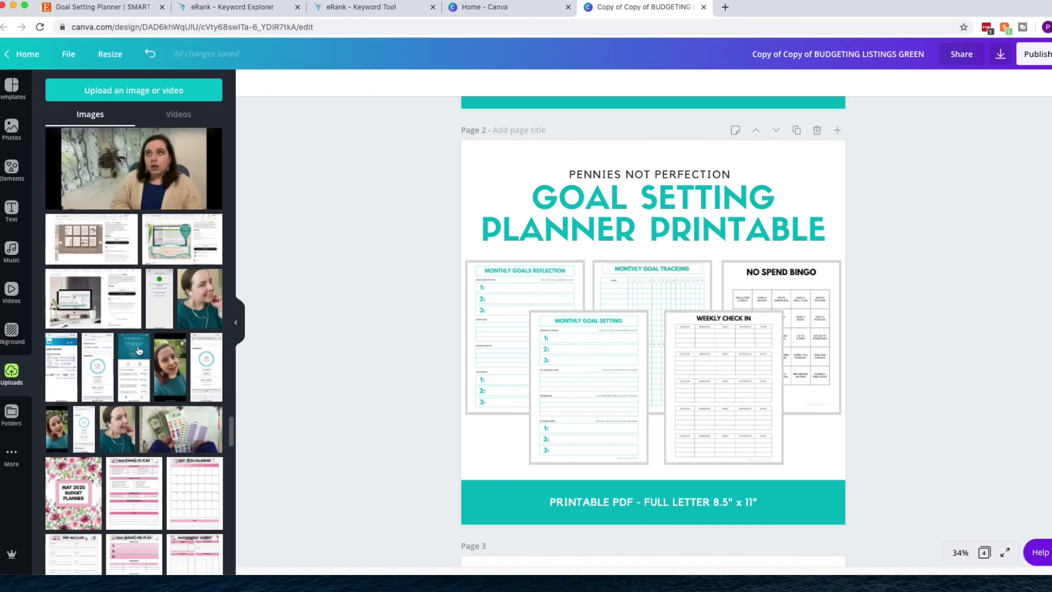
scroll(138, 351, "down", 5)
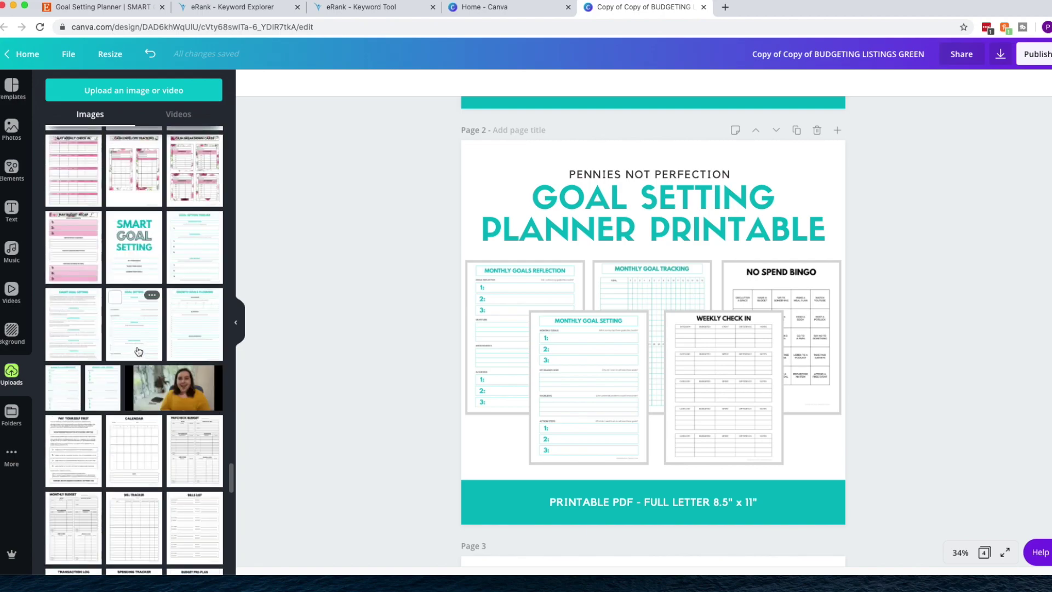
left_click_drag(144, 230, 723, 387)
left_click_drag(78, 332, 821, 296)
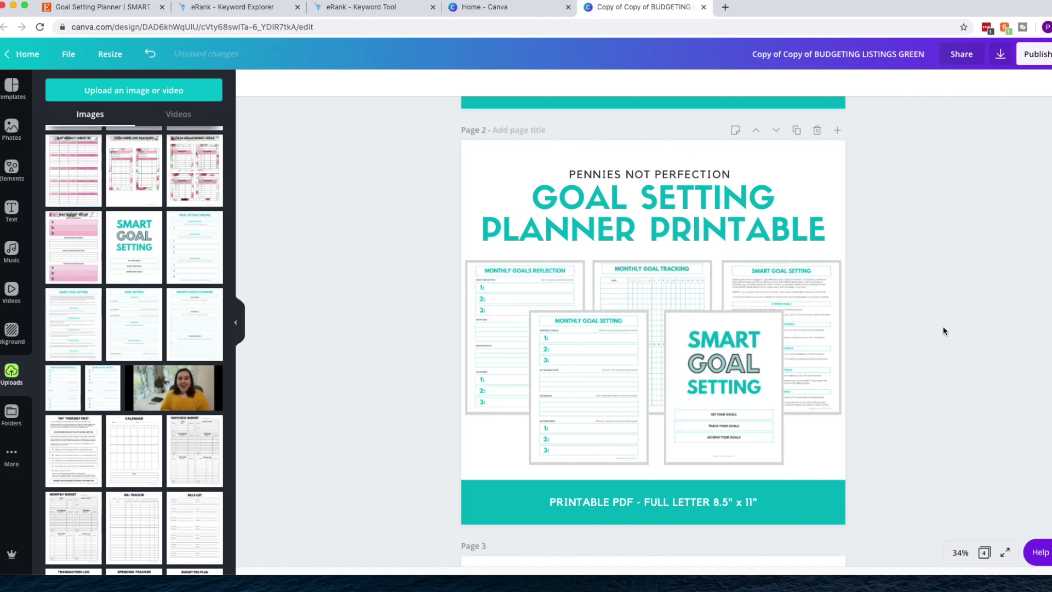
Step: Delete the blank page 4 after the digital download notice page
scroll(873, 346, "down", 10)
scroll(836, 353, "up", 9)
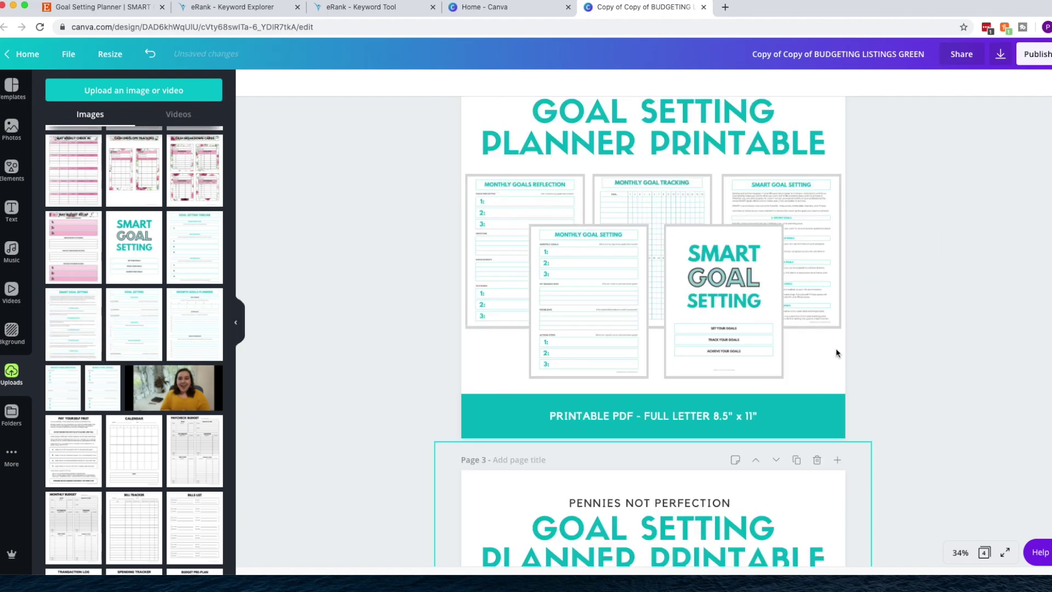
scroll(837, 352, "down", 8)
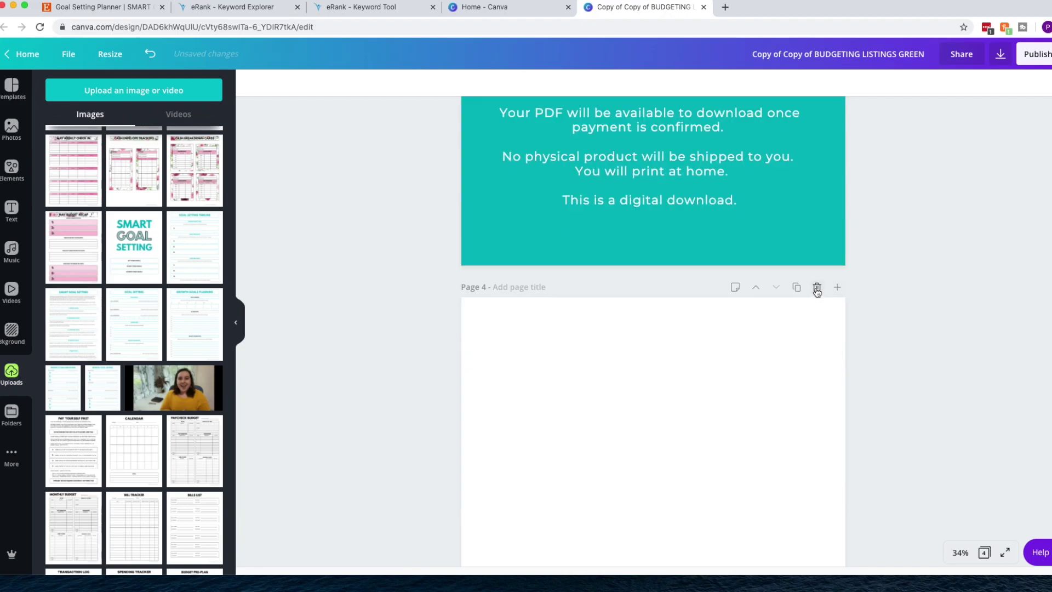
left_click(816, 288)
Step: Download all three pages of the design as PNG images
scroll(815, 337, "up", 10)
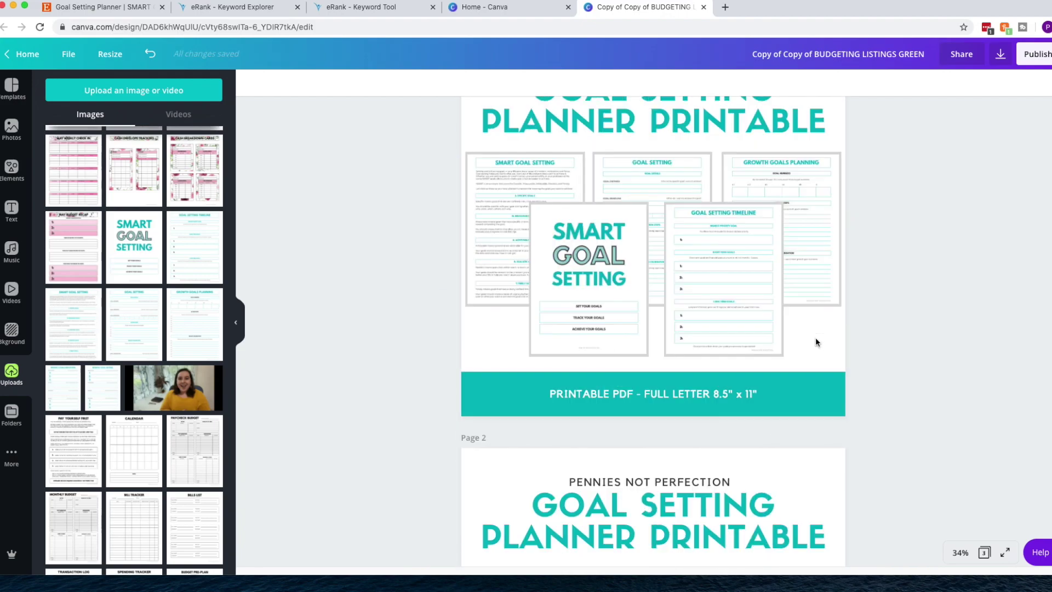
scroll(815, 336, "up", 2)
left_click(1003, 58)
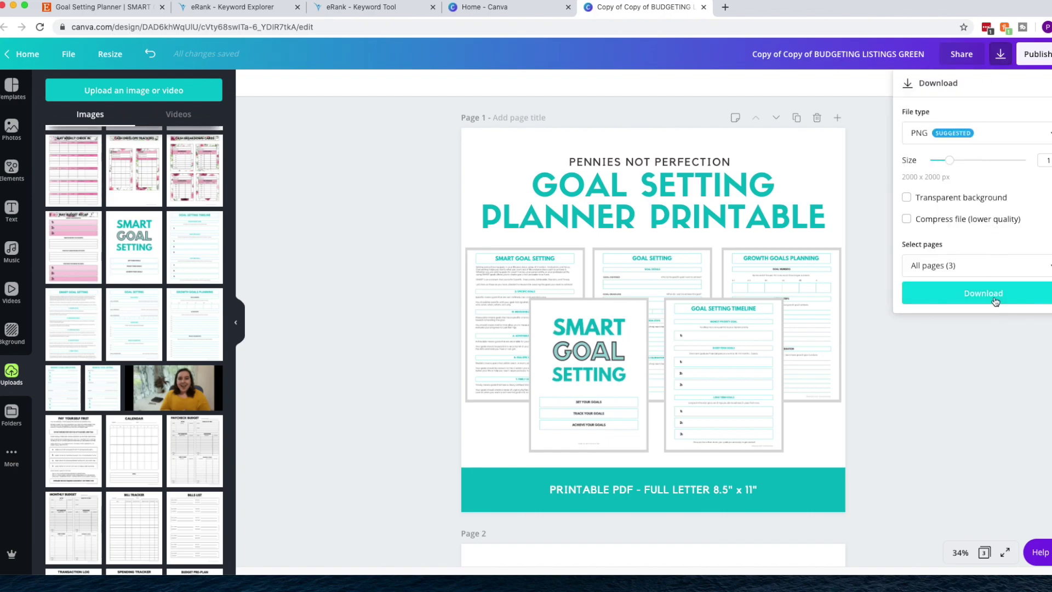
left_click(995, 302)
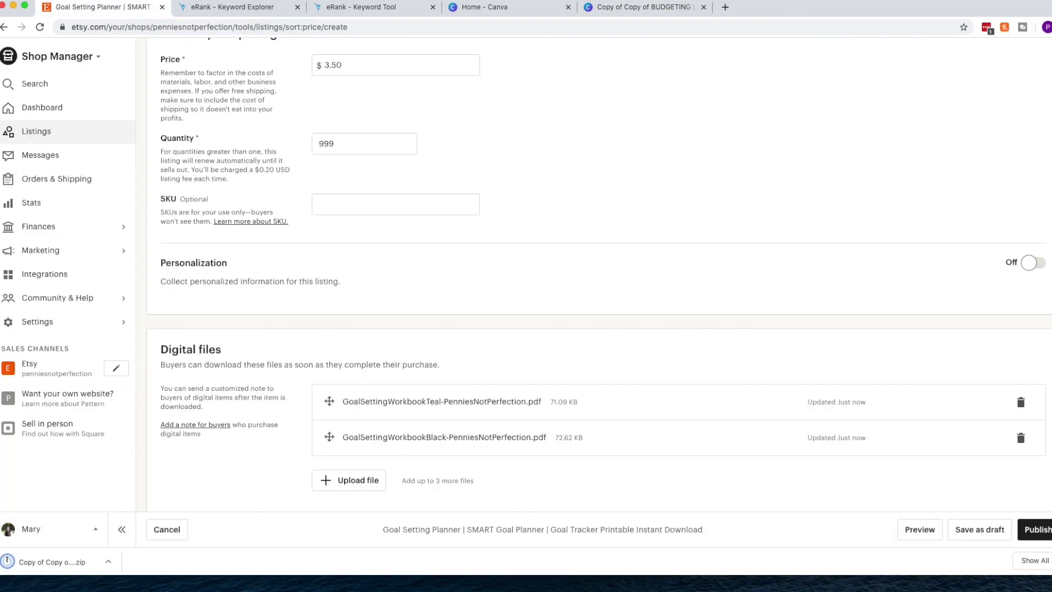
Step: Switch to the Etsy listing, unzip Copy of Copy of BUDGETING LISTINGS GREEN (1).zip in Downloads and open the extracted folder
left_click(1051, 165)
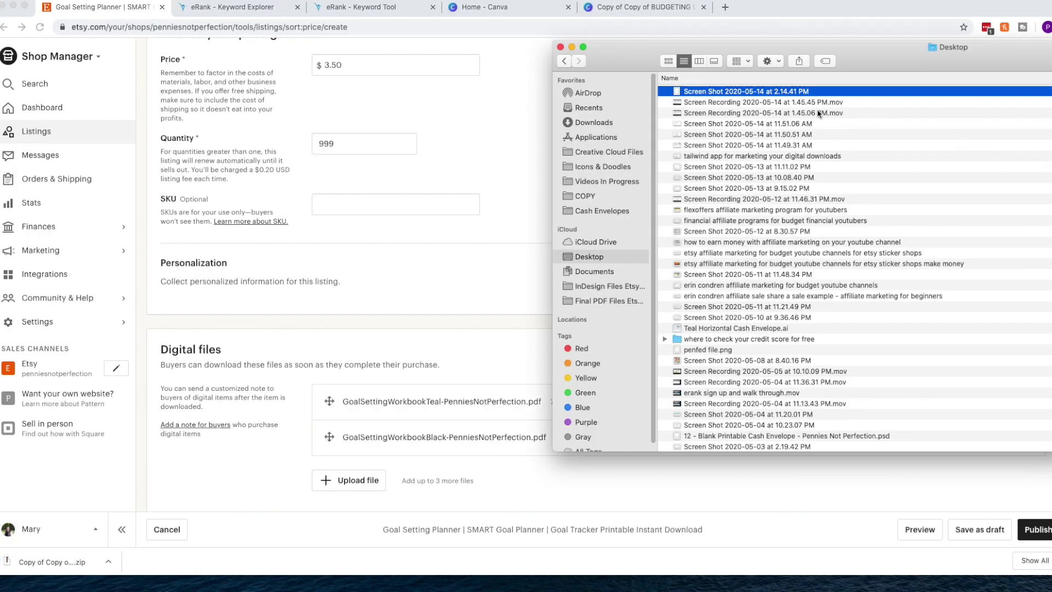
left_click(604, 123)
double_click(708, 92)
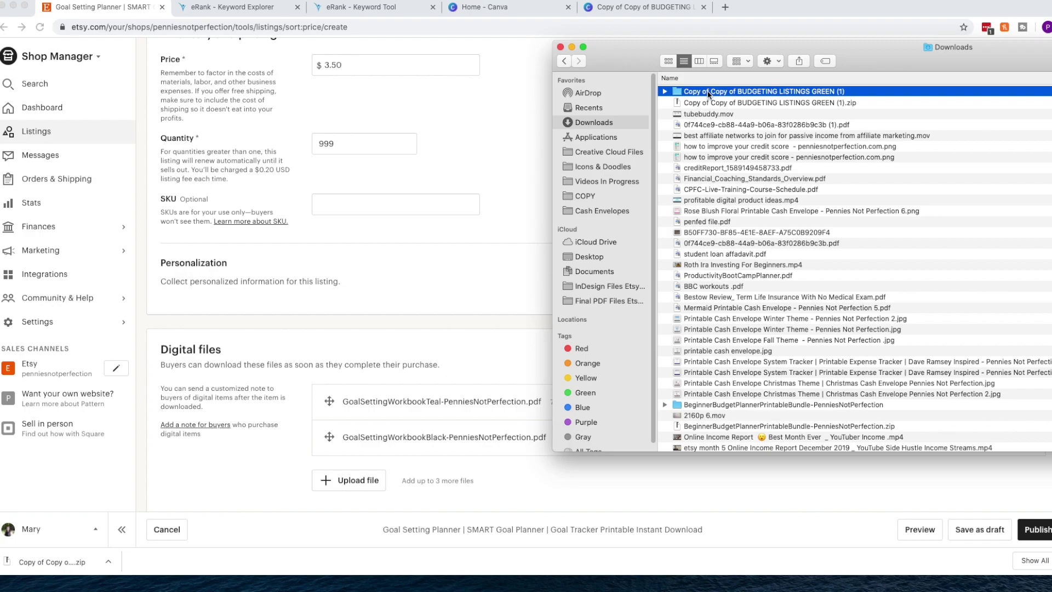
double_click(709, 92)
left_click(468, 114)
Step: Copy the full title from the Etsy listing details and return to the folder of exported images
scroll(468, 113, "up", 20)
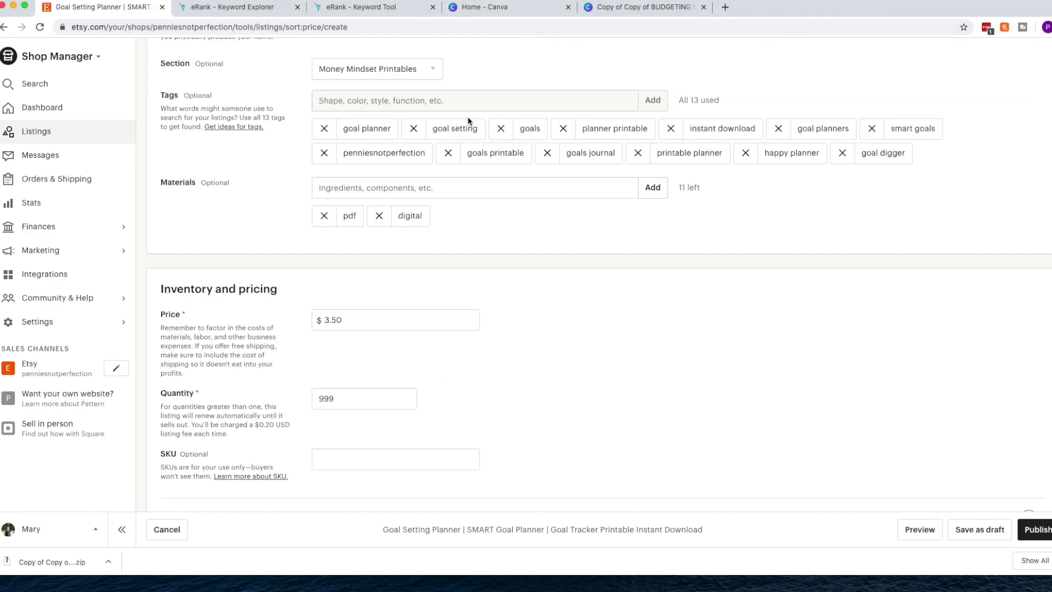
triple_click(455, 122)
key("super+c")
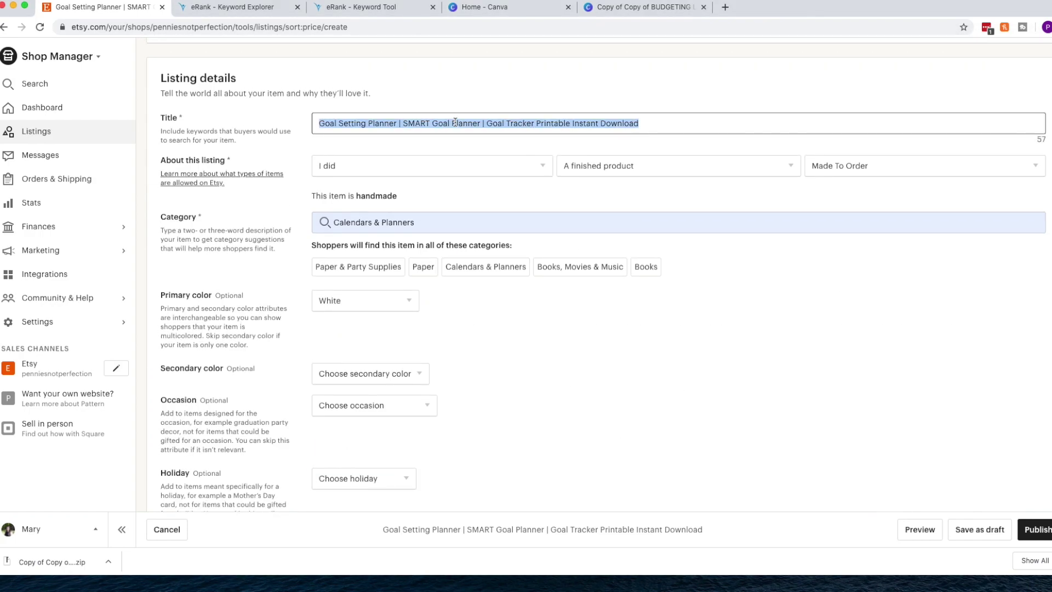
left_click_drag(1051, 296, 1050, 296)
left_click(1051, 296)
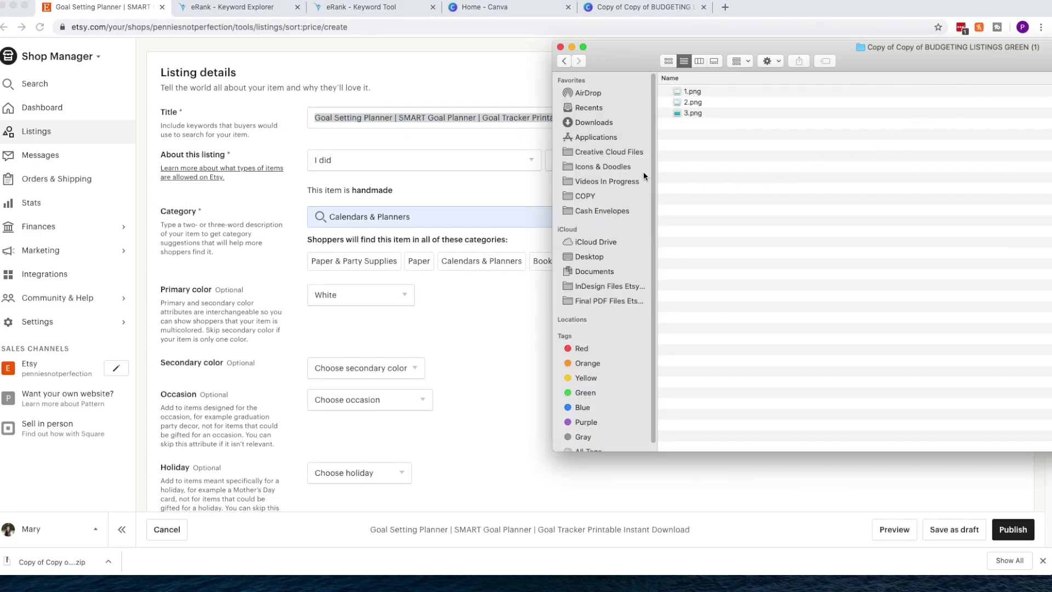
Step: Rename 1.png by putting the copied listing title and "- Pennies Not Perfection" before the number, and copy the new name
left_click(689, 94)
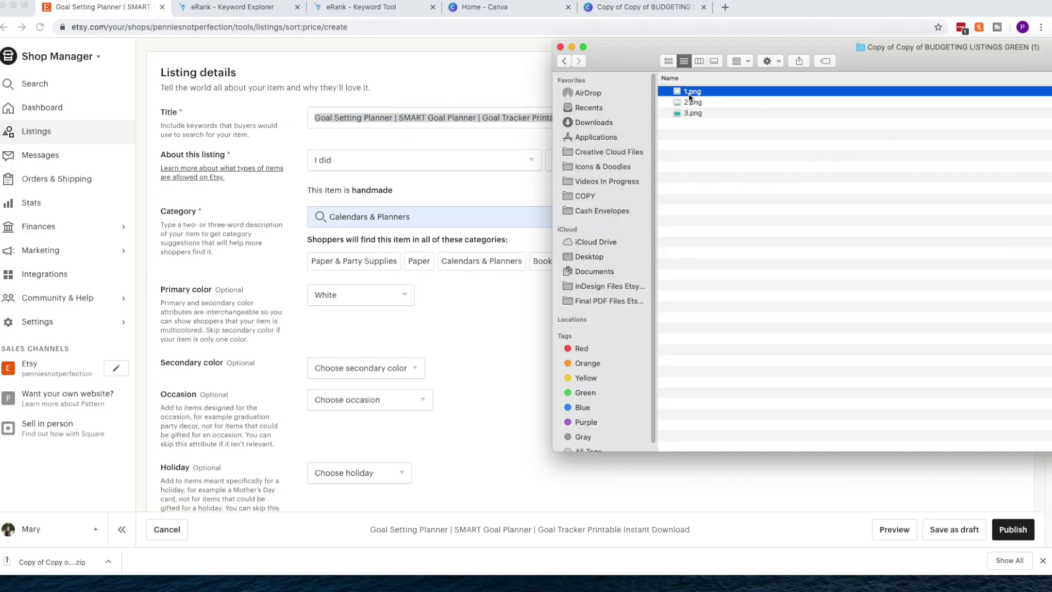
key("Return")
key("super+v")
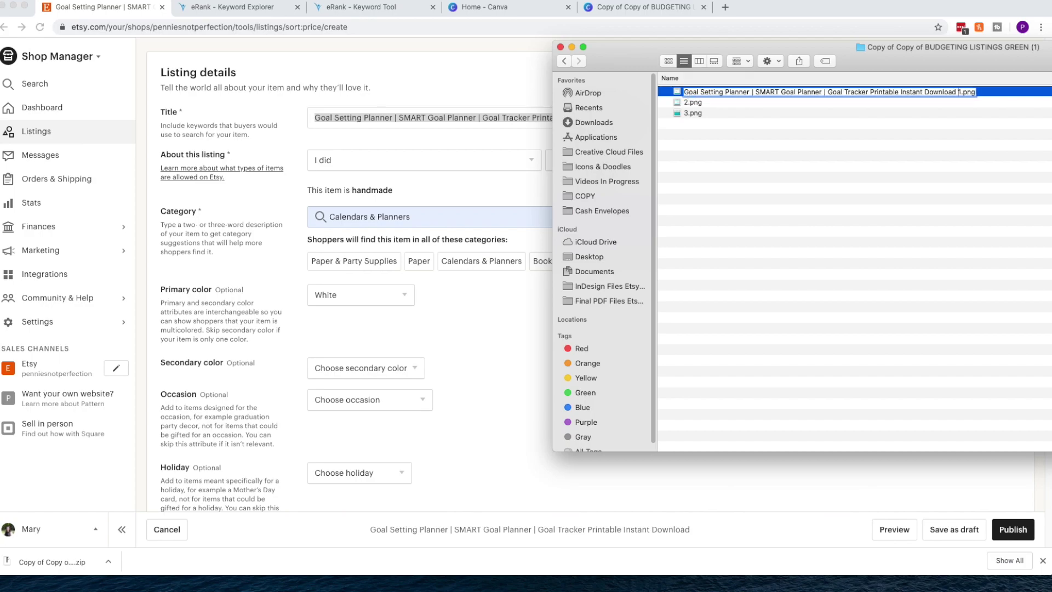
type("- Pennies Not Perfection")
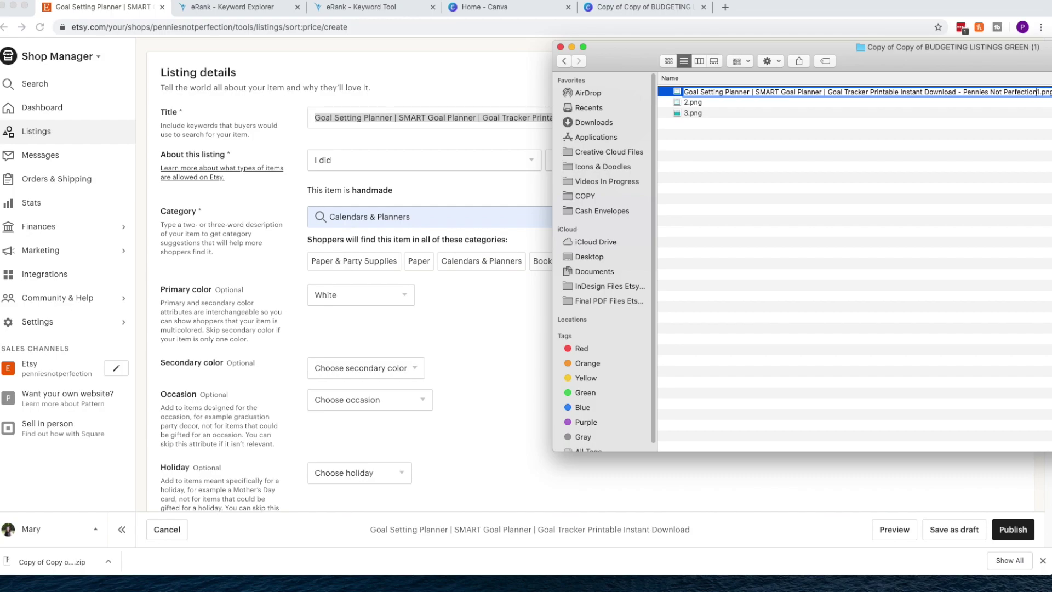
key("super+a")
key("super+c")
key("Return")
Step: Rename 2.png and 3.png by pasting the copied title and shop name before their numbers
key("Up")
key("Up")
key("Return")
key("Left")
key("super+v")
key("Return")
key("Up")
key("Return")
key("Left")
key("super+v")
key("Return")
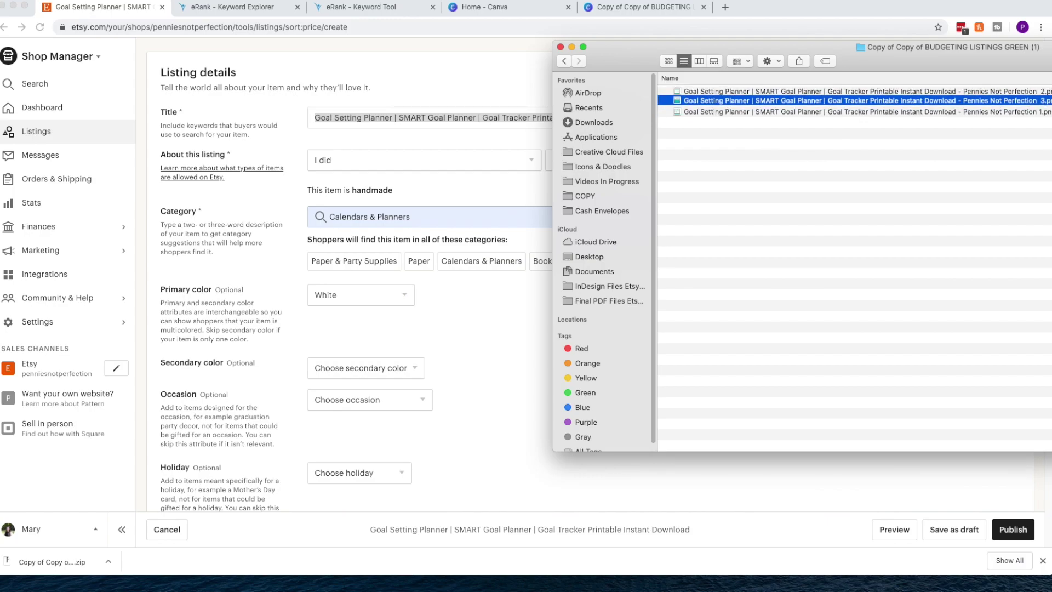
Step: Upload the three renamed PNG images from the extracted folder to the listing's photos
scroll(403, 230, "up", 6)
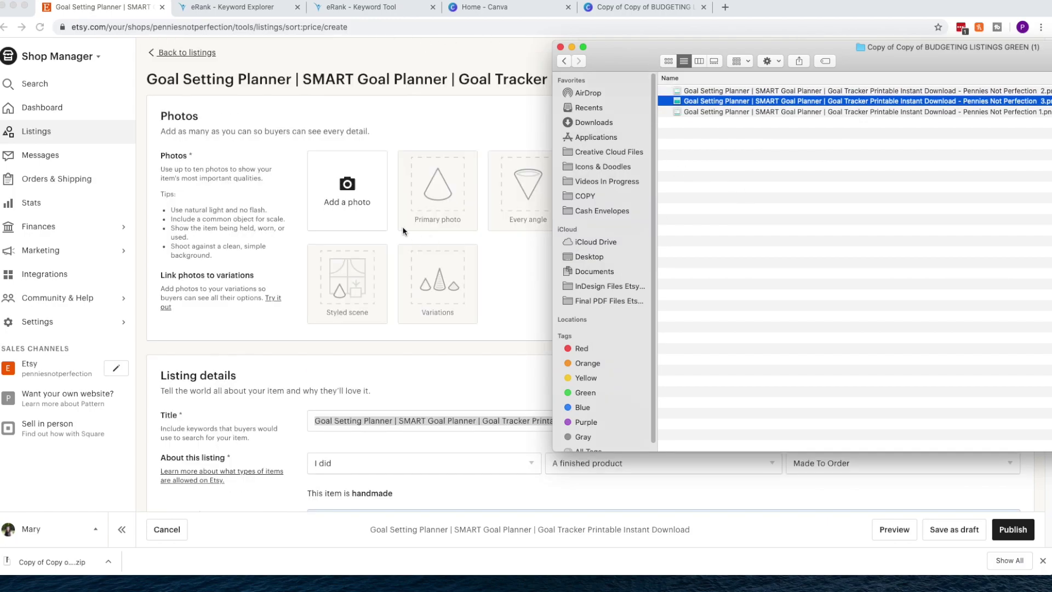
left_click(744, 111)
left_click(743, 91, "shift")
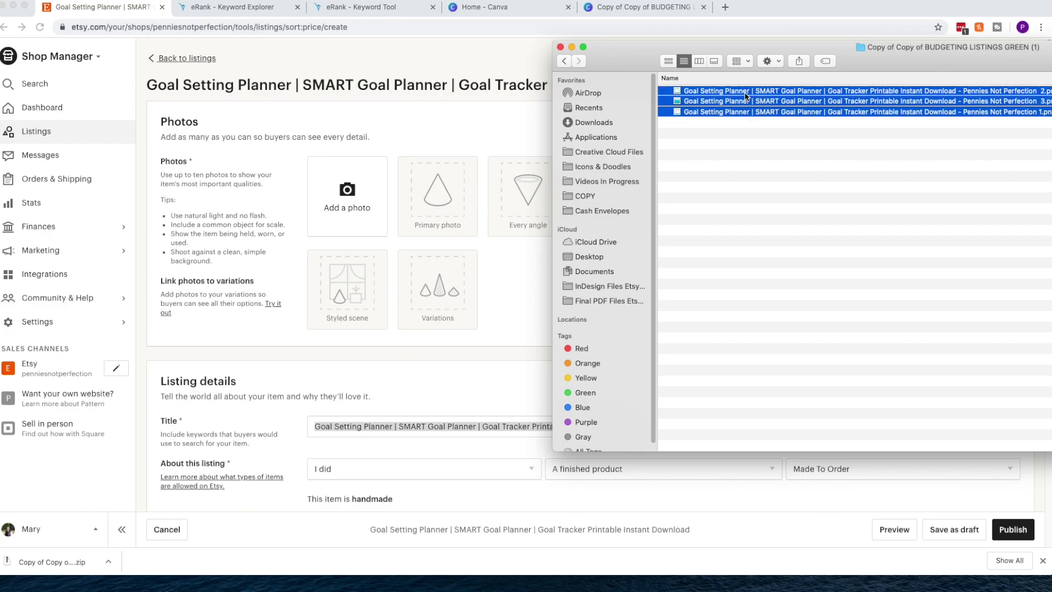
left_click_drag(744, 101, 350, 200)
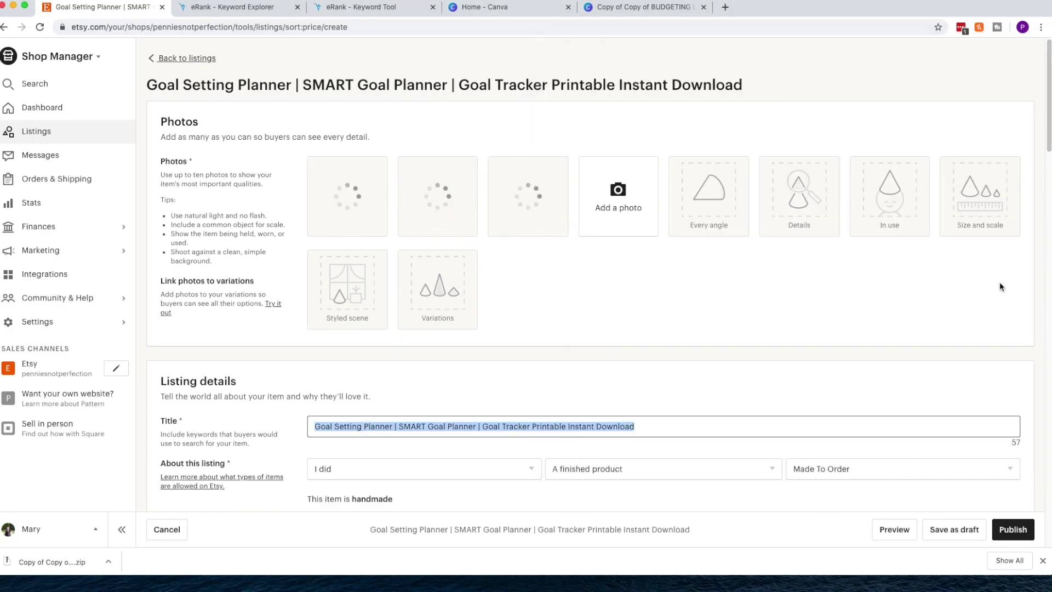
left_click_drag(1050, 286, 1051, 285)
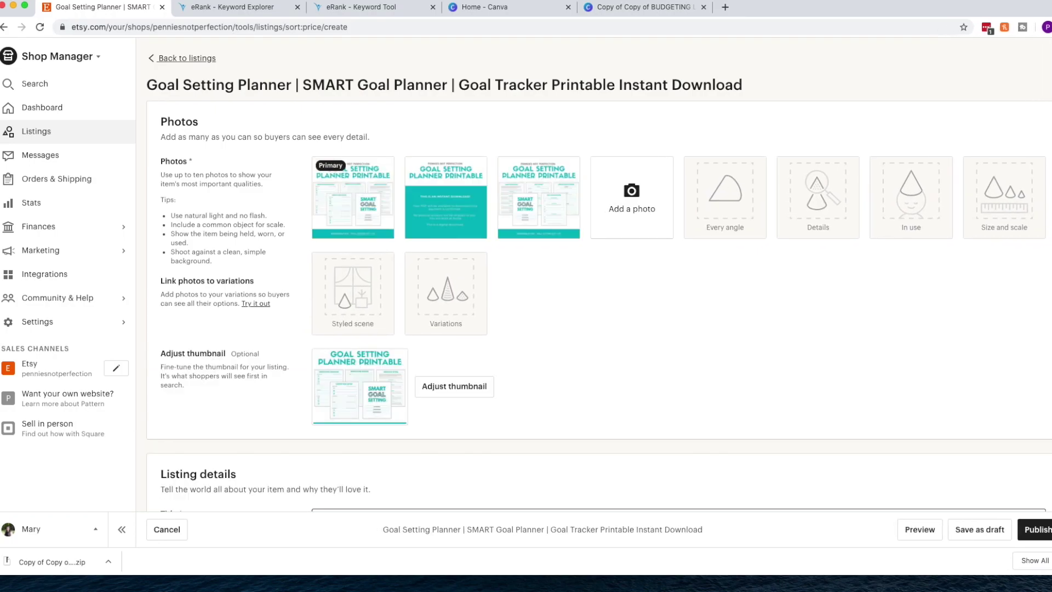
Step: Move the instant download photo to third place, then shift the primary image slightly down in the thumbnail and save it
left_click_drag(455, 216, 537, 200)
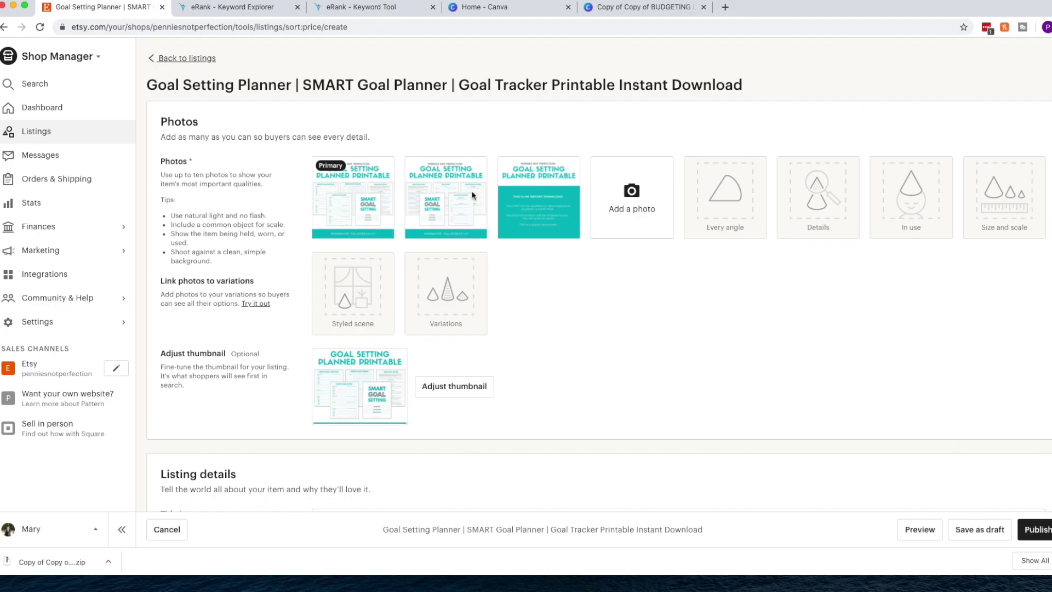
left_click(479, 385)
left_click_drag(557, 222, 557, 226)
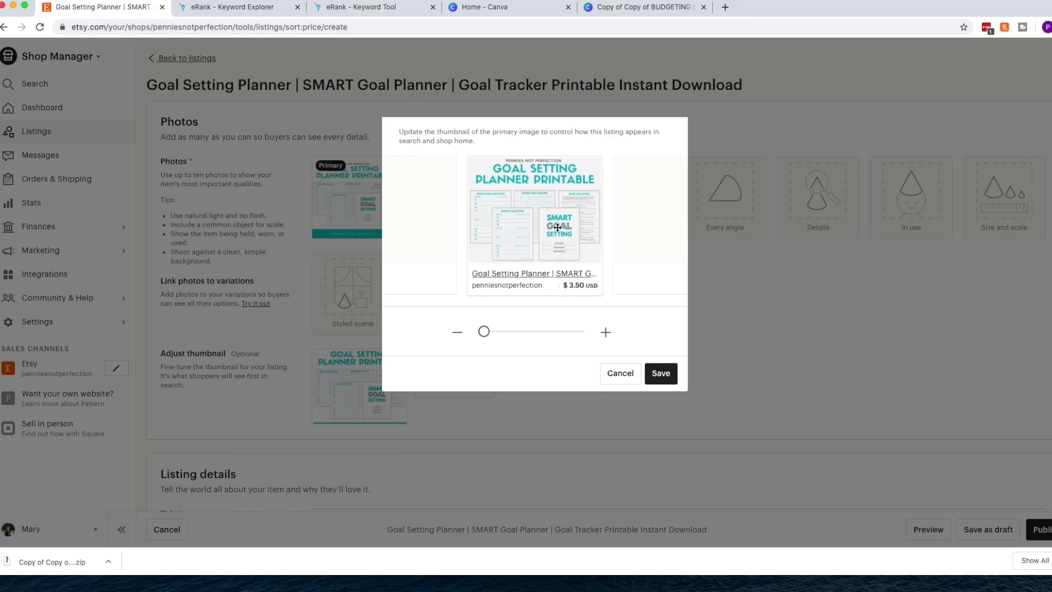
left_click(652, 371)
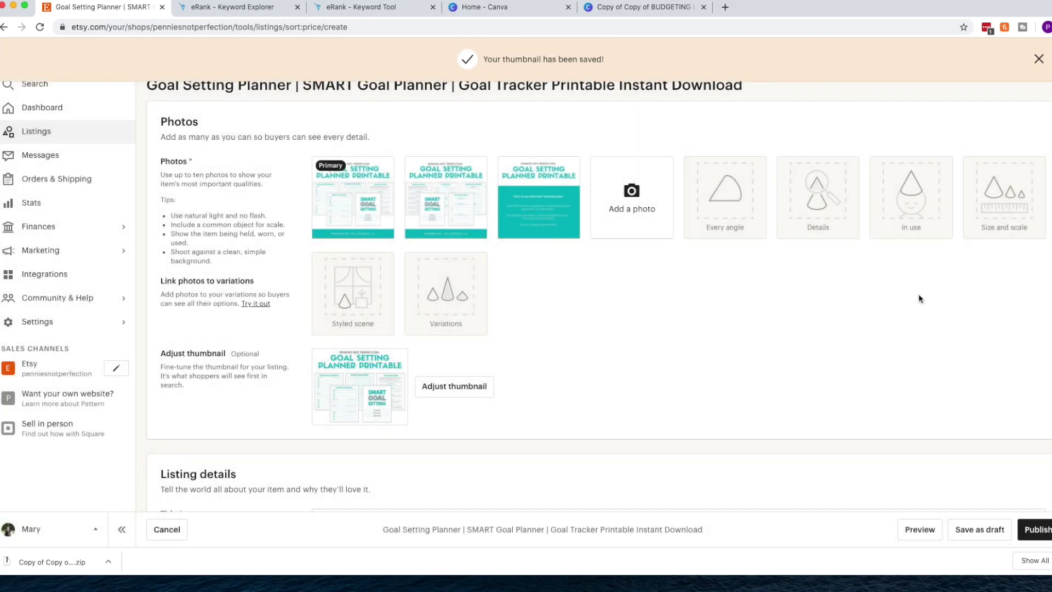
Step: Look over the listing's remaining sections, including pricing and digital files, and try to publish it
scroll(914, 294, "down", 15)
scroll(913, 300, "down", 10)
scroll(913, 295, "up", 10)
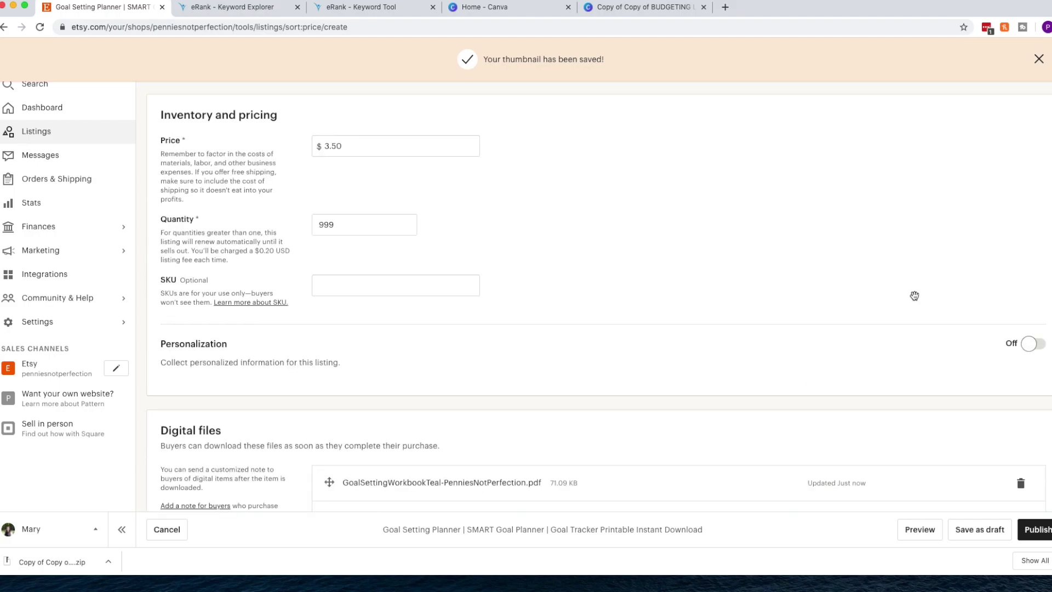
left_click(1039, 531)
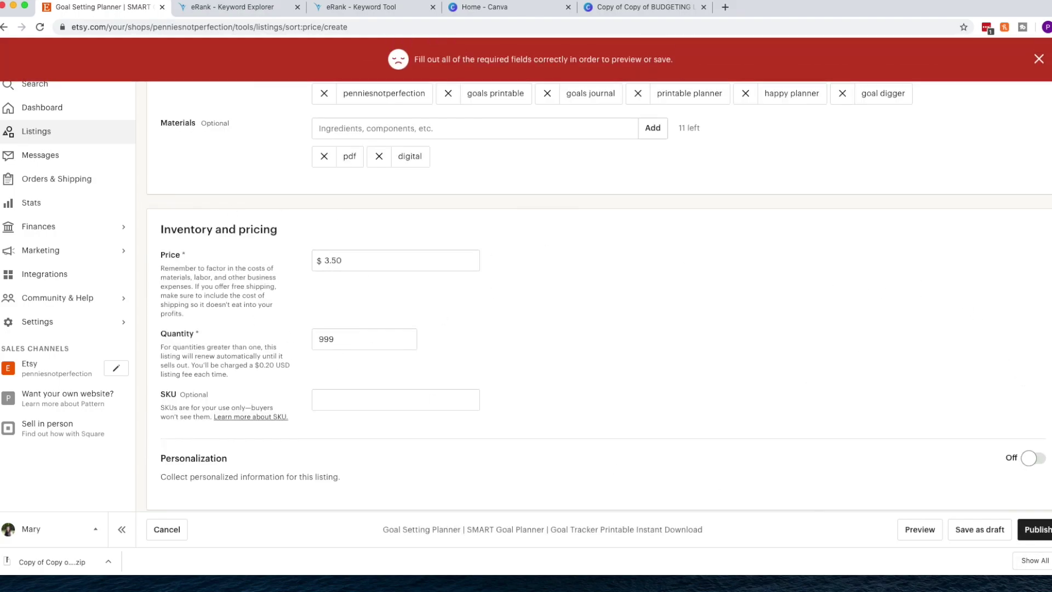
Step: Check the listing's required fields again and publish the listing with automatic renewal
scroll(540, 361, "down", 5)
scroll(540, 362, "up", 8)
scroll(540, 364, "up", 10)
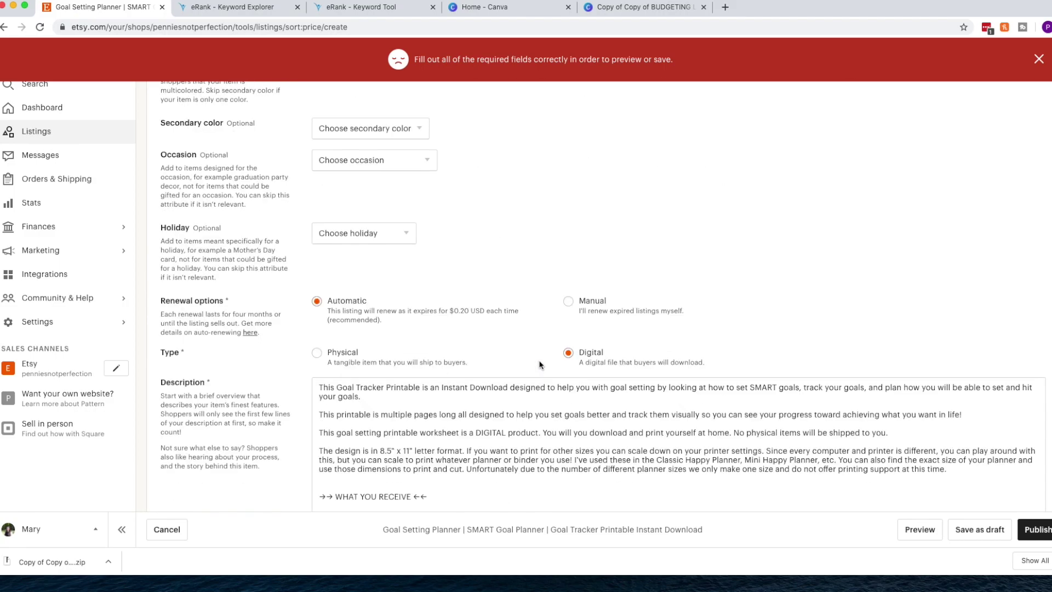
scroll(540, 365, "up", 5)
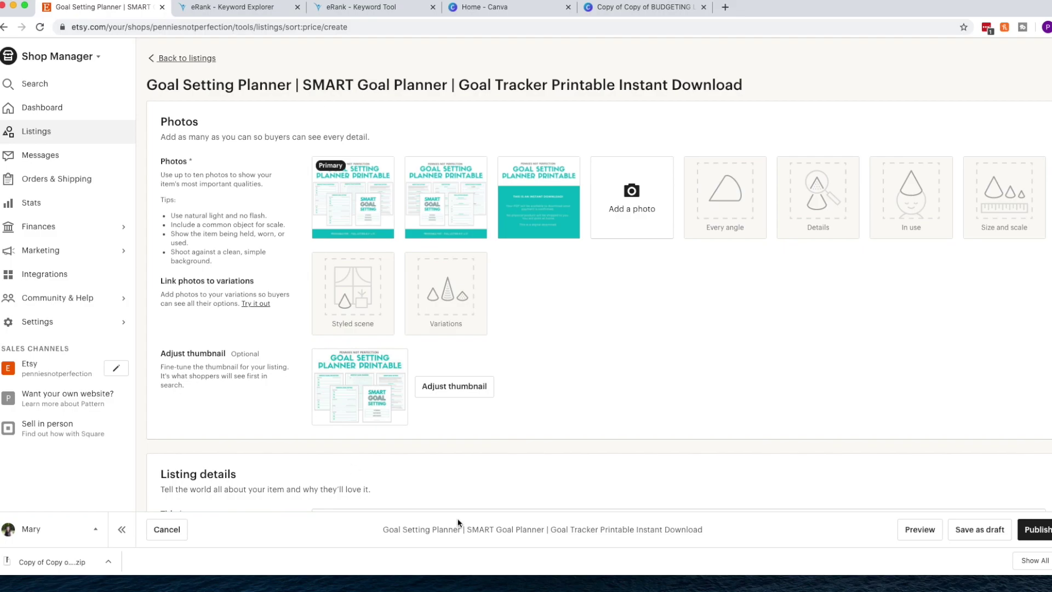
left_click(1034, 530)
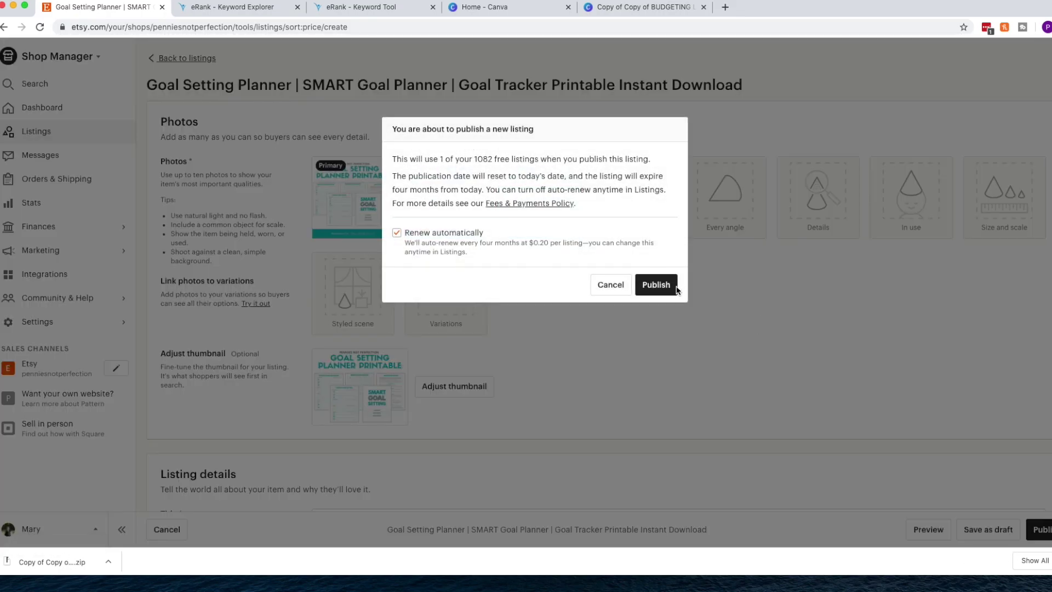
left_click(657, 287)
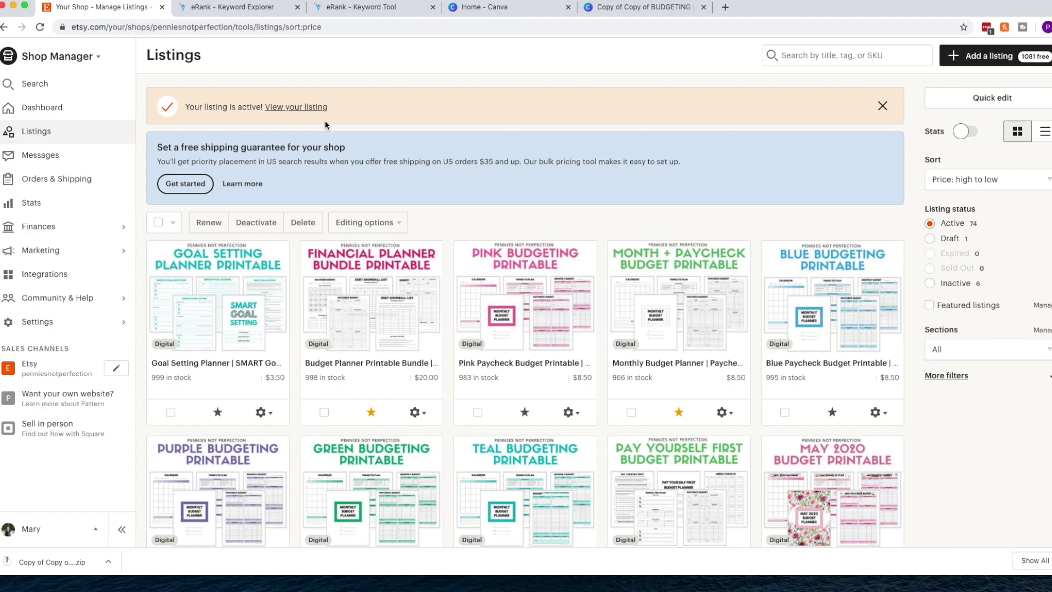
Step: View the published listing and look through all three of its photos, ending on the first one
left_click(289, 106)
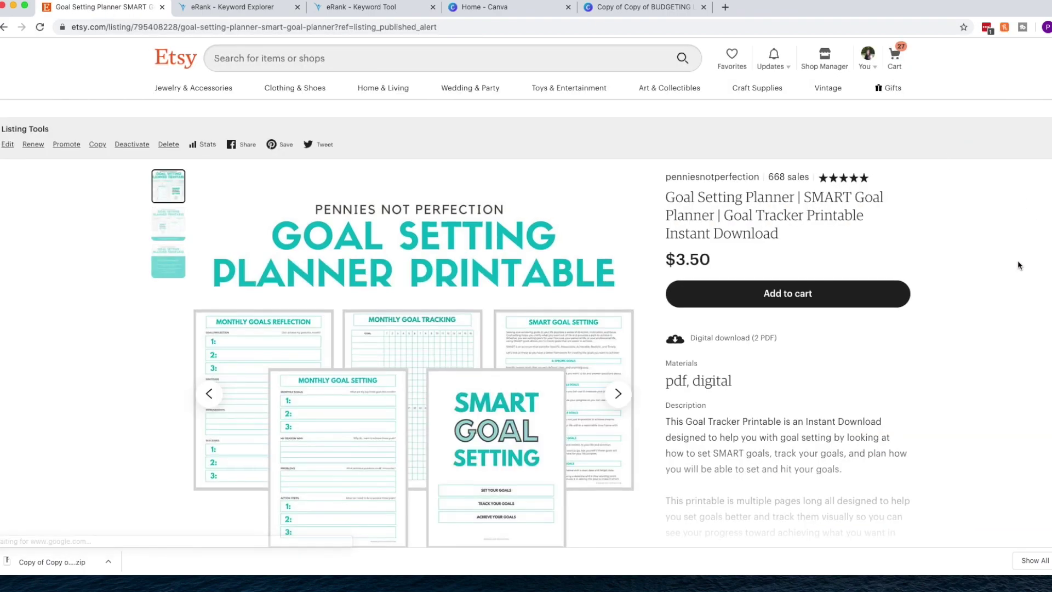
scroll(1017, 261, "down", 1)
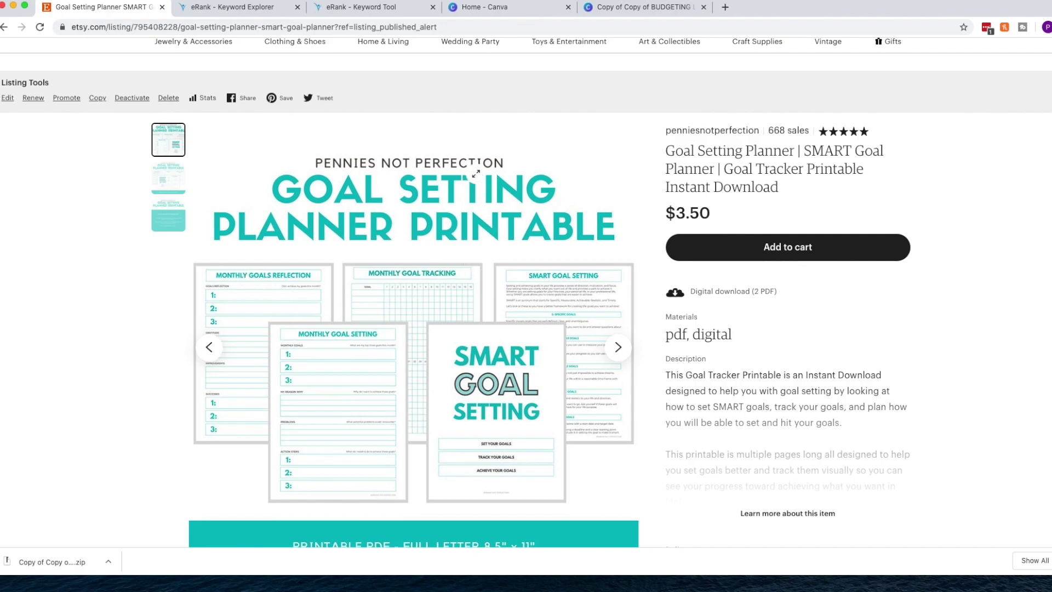
scroll(465, 393, "down", 1)
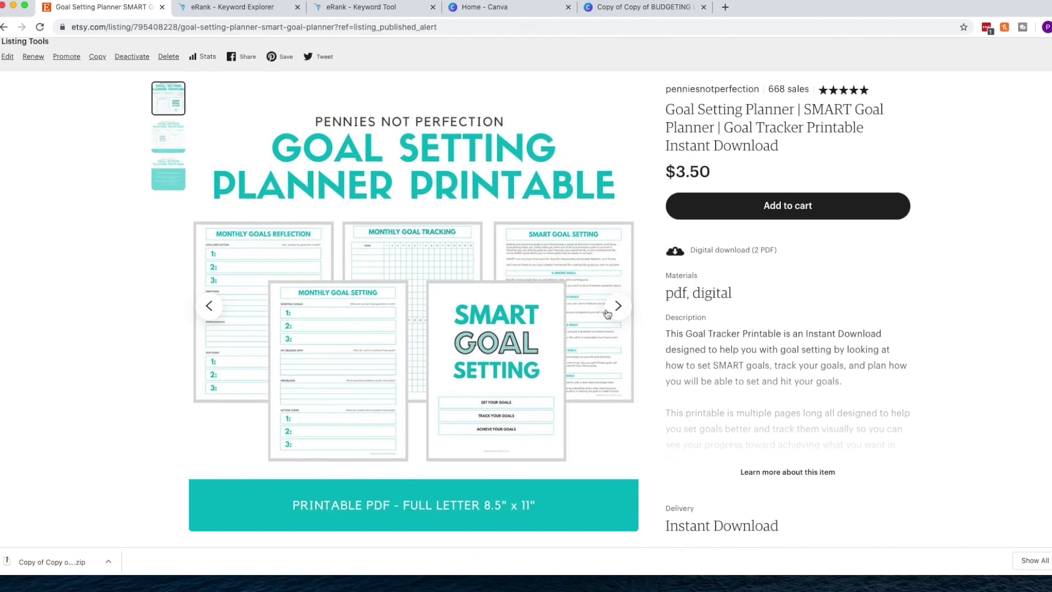
left_click(618, 306)
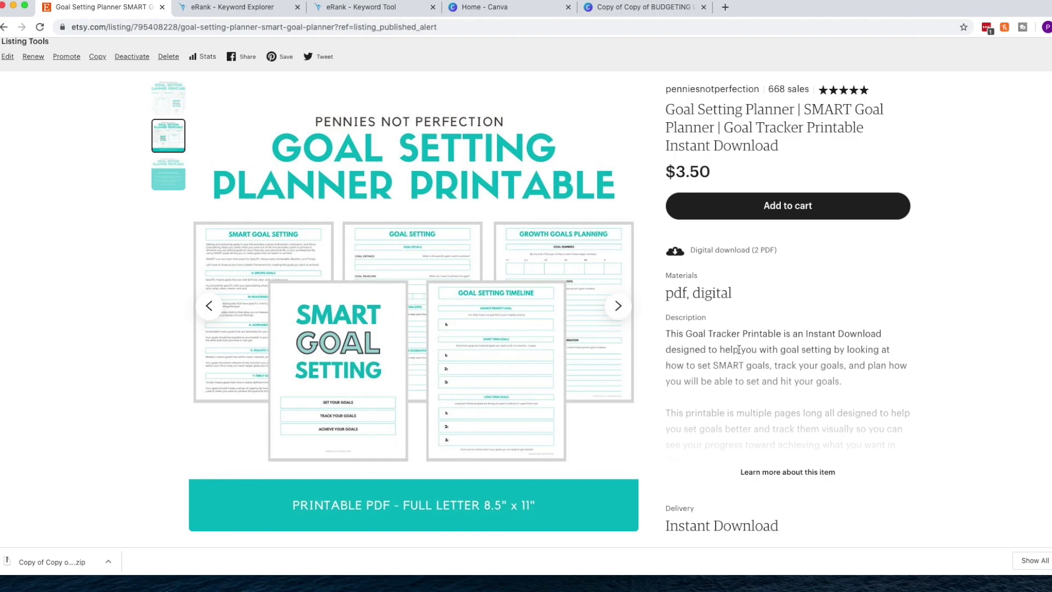
left_click(617, 305)
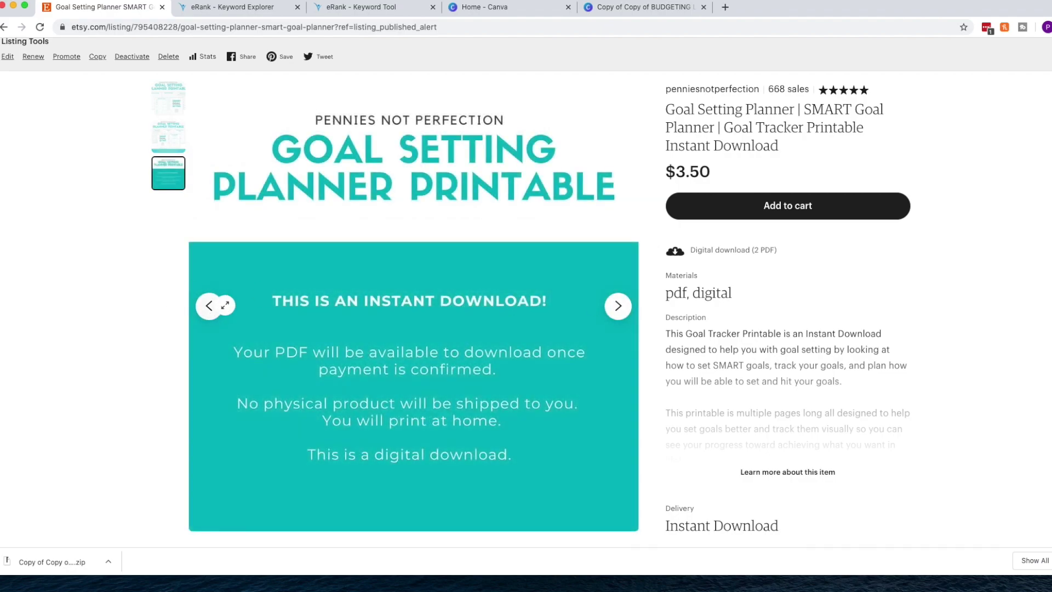
left_click(209, 306)
left_click(210, 306)
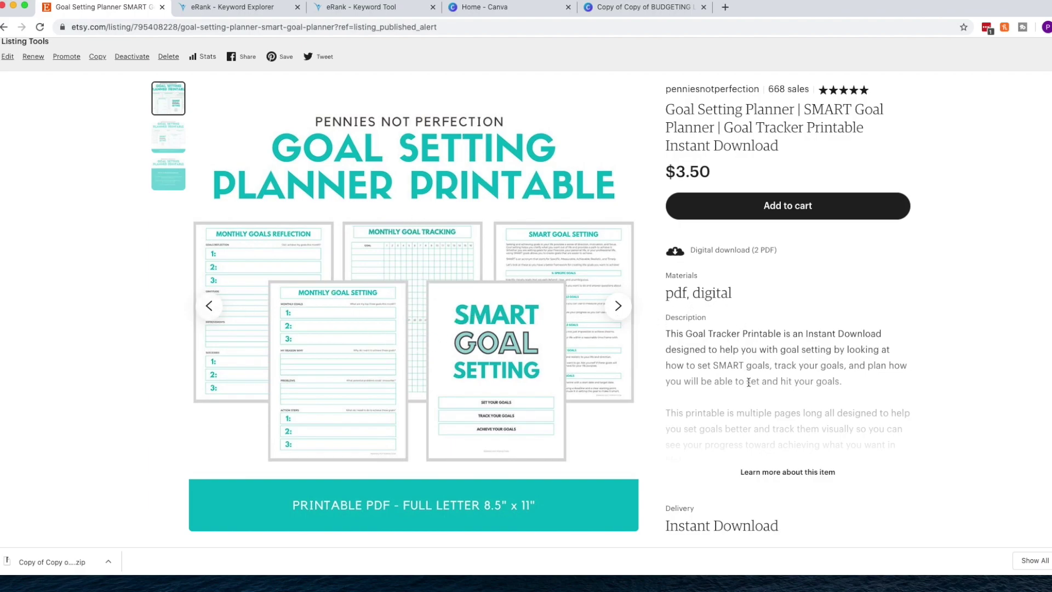
Step: Examine the listing's materials and read its full expanded description through the shop link
scroll(748, 382, "down", 1)
scroll(748, 382, "down", 2)
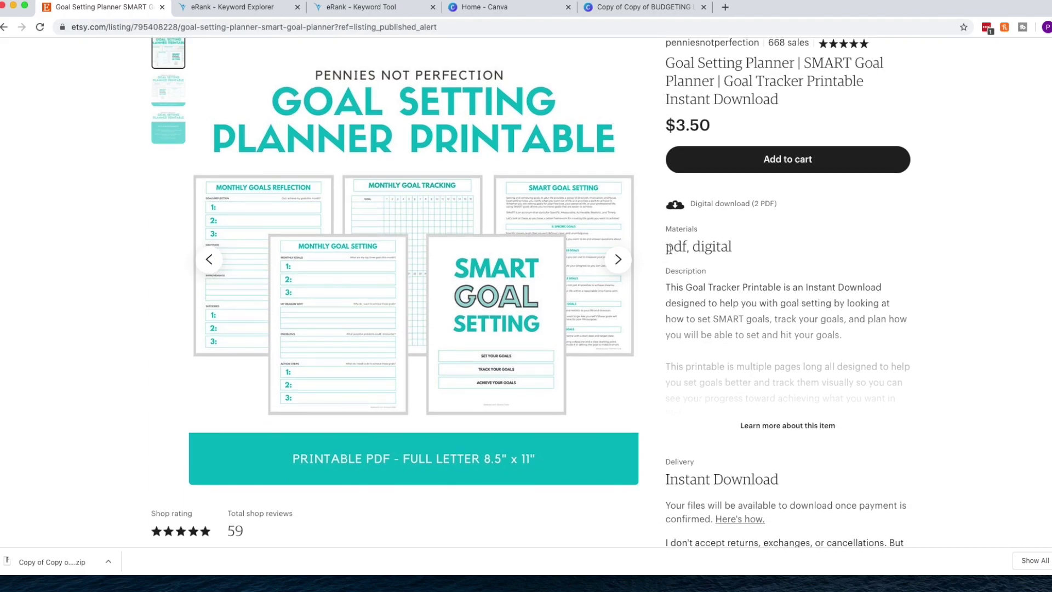
left_click_drag(670, 248, 760, 254)
left_click(760, 255)
scroll(829, 265, "down", 2)
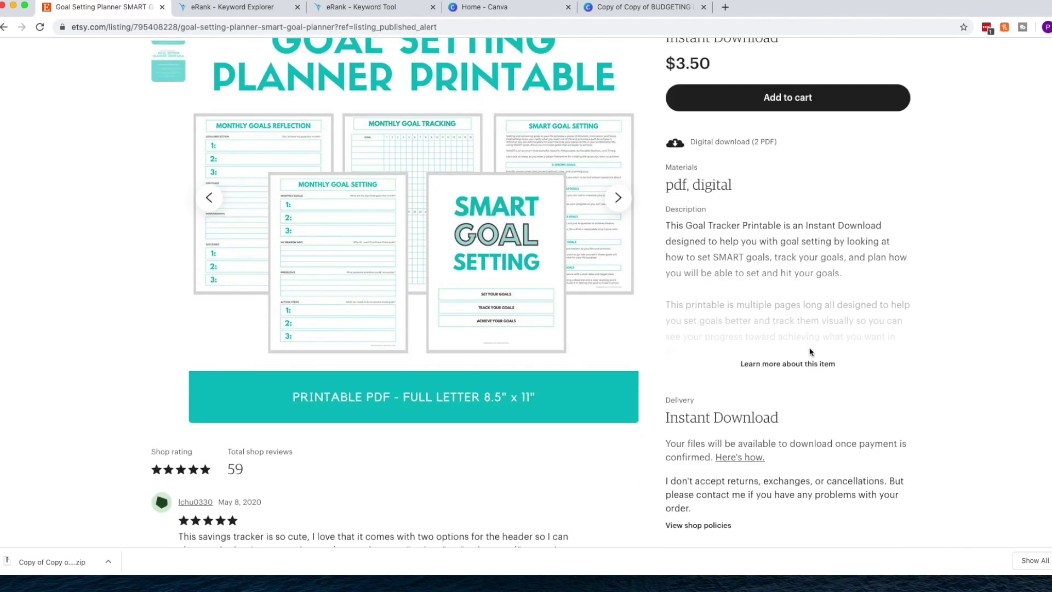
left_click(807, 364)
scroll(763, 318, "down", 2)
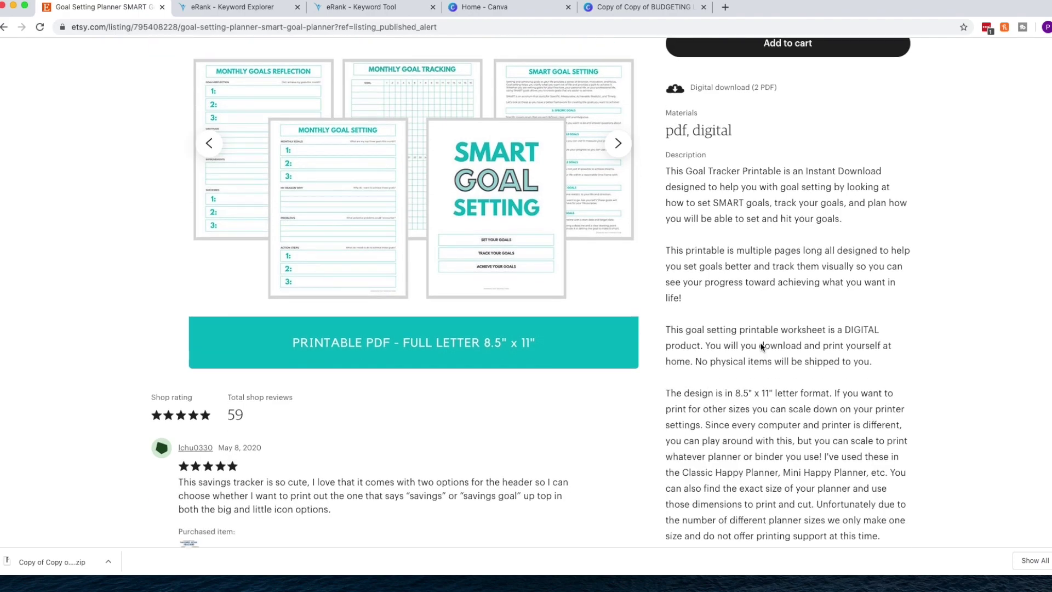
scroll(761, 346, "down", 9)
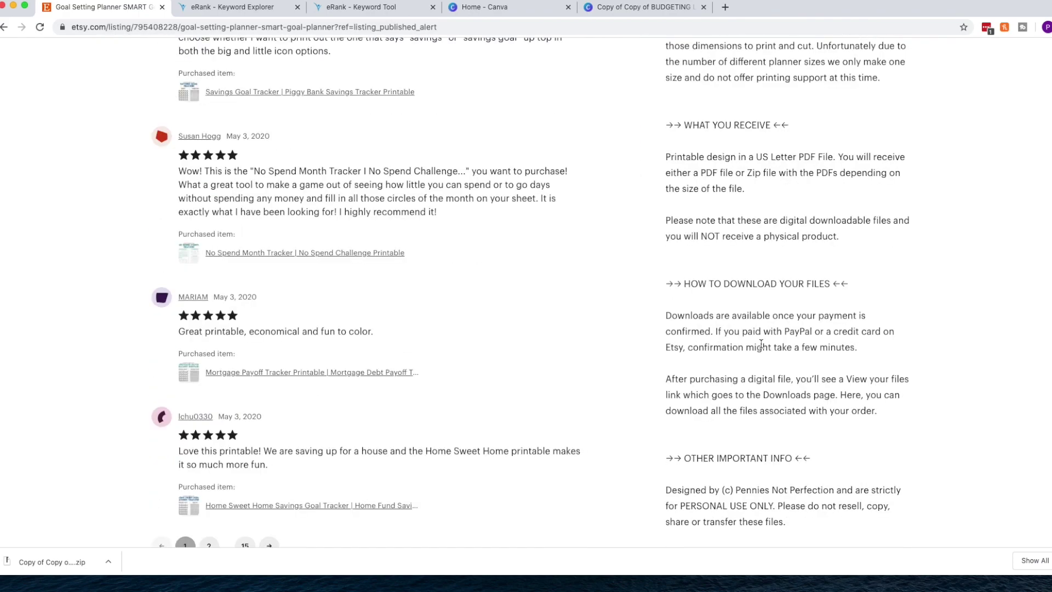
scroll(761, 344, "down", 7)
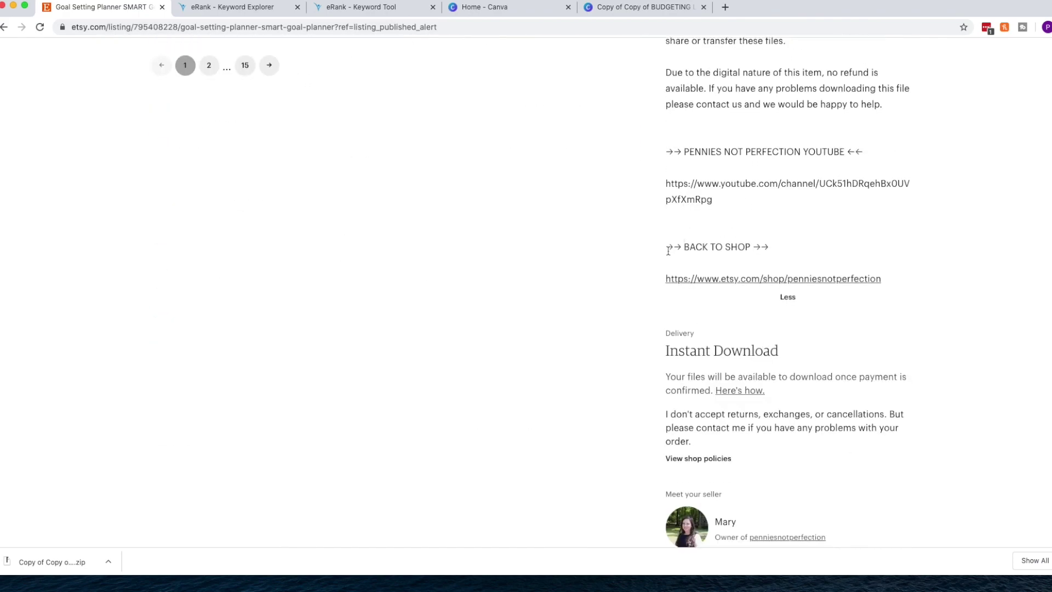
Step: Look over the delivery details, seller information and related shop items, then return to the listing's photos and price
scroll(780, 378, "down", 3)
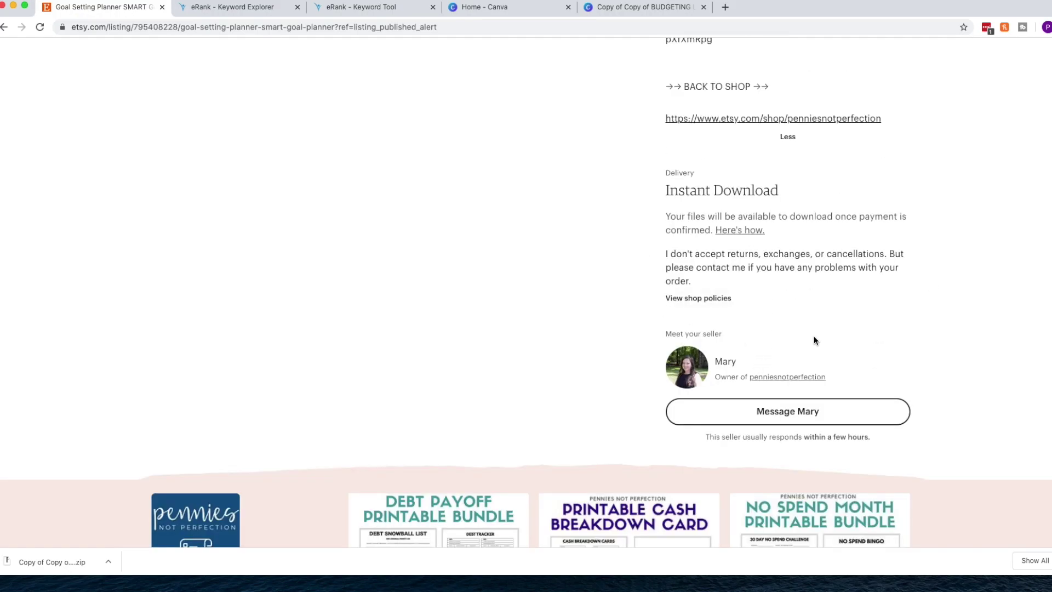
scroll(810, 335, "down", 5)
scroll(466, 369, "down", 1)
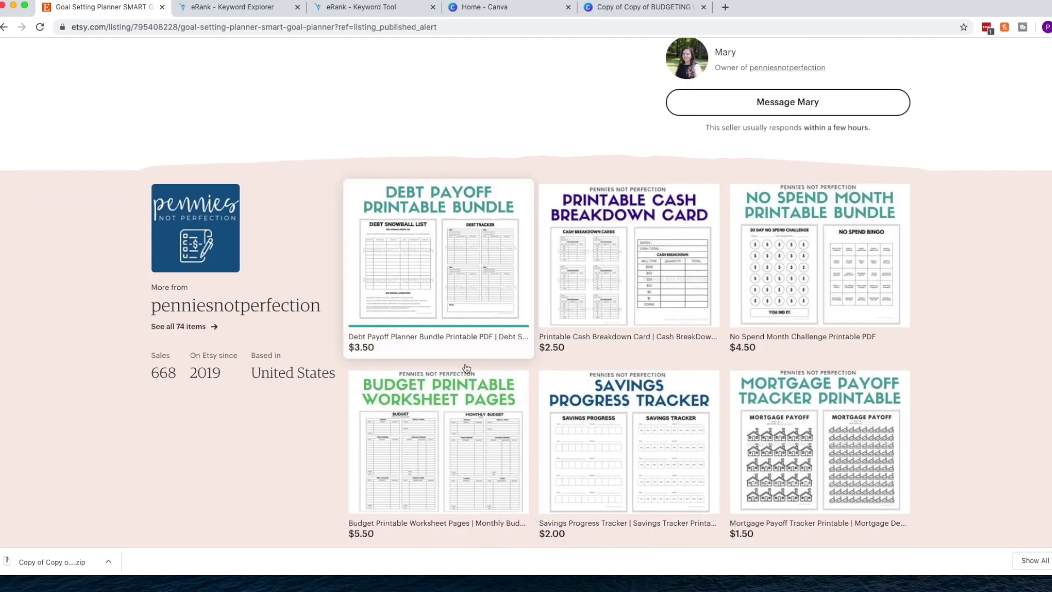
scroll(466, 368, "down", 4)
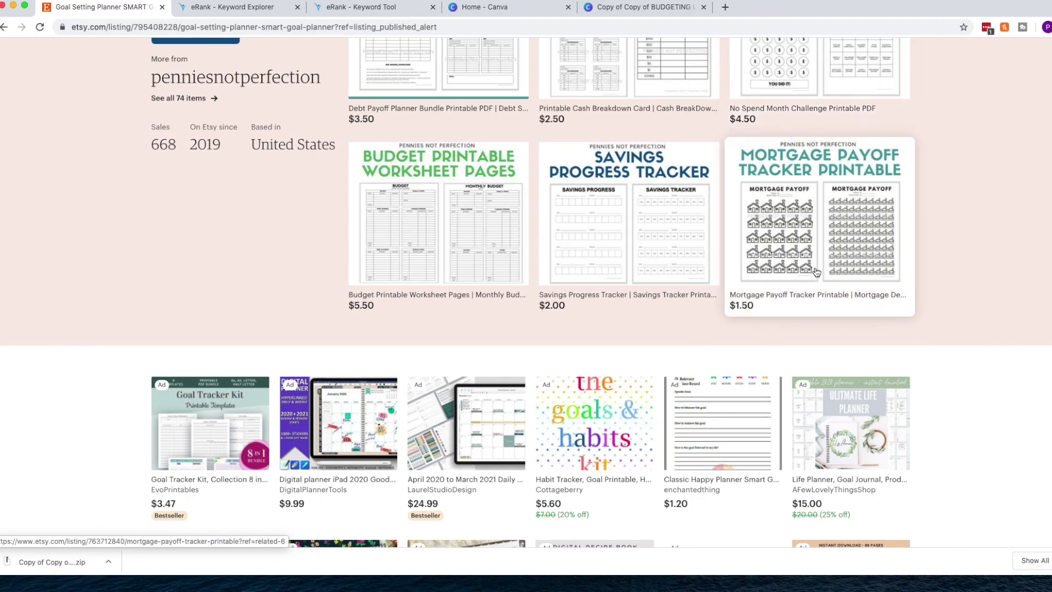
scroll(817, 269, "up", 20)
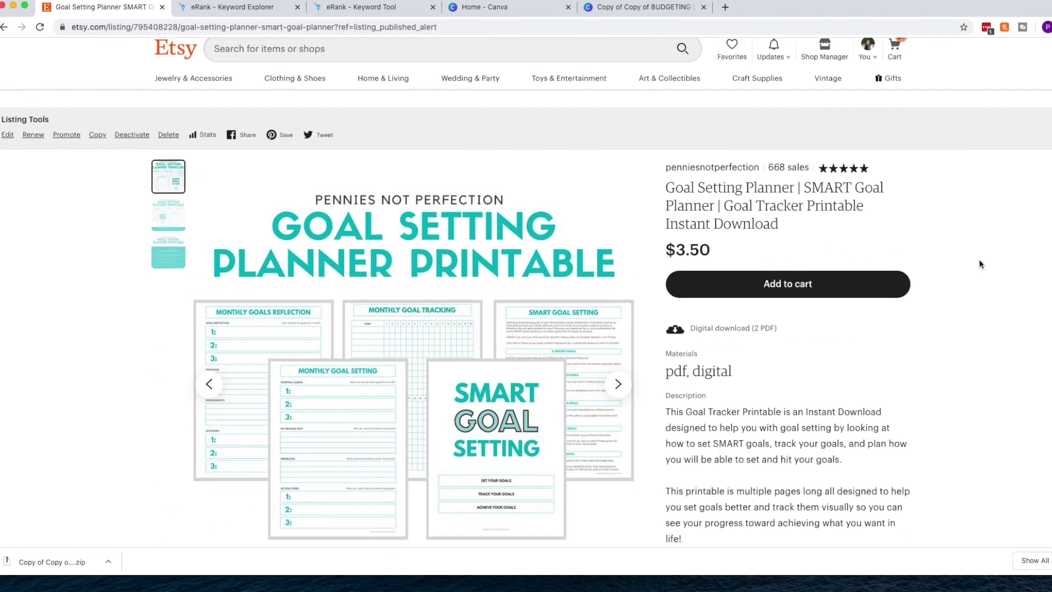
scroll(979, 264, "down", 2)
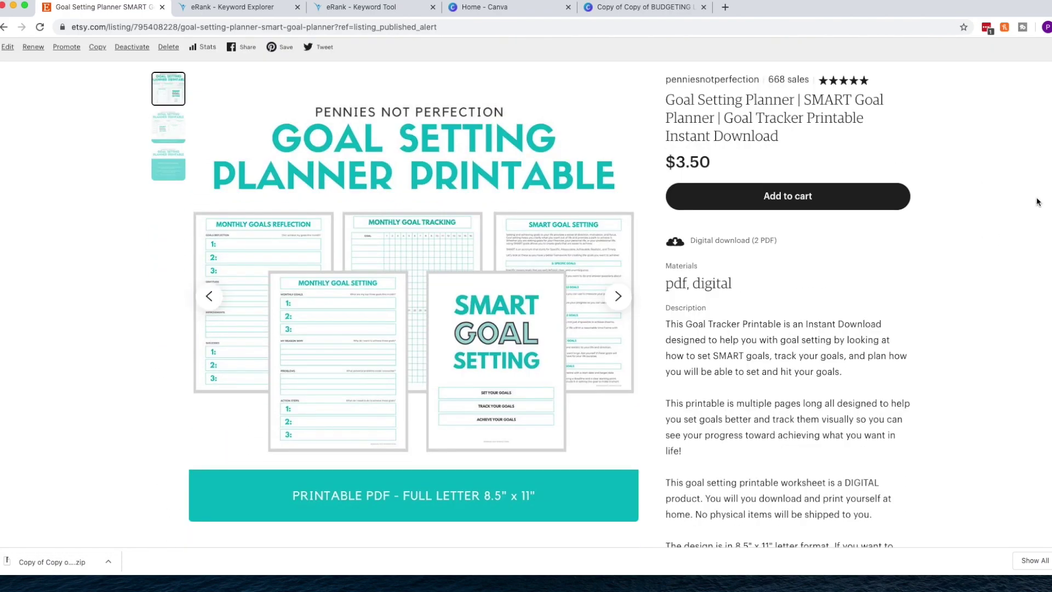